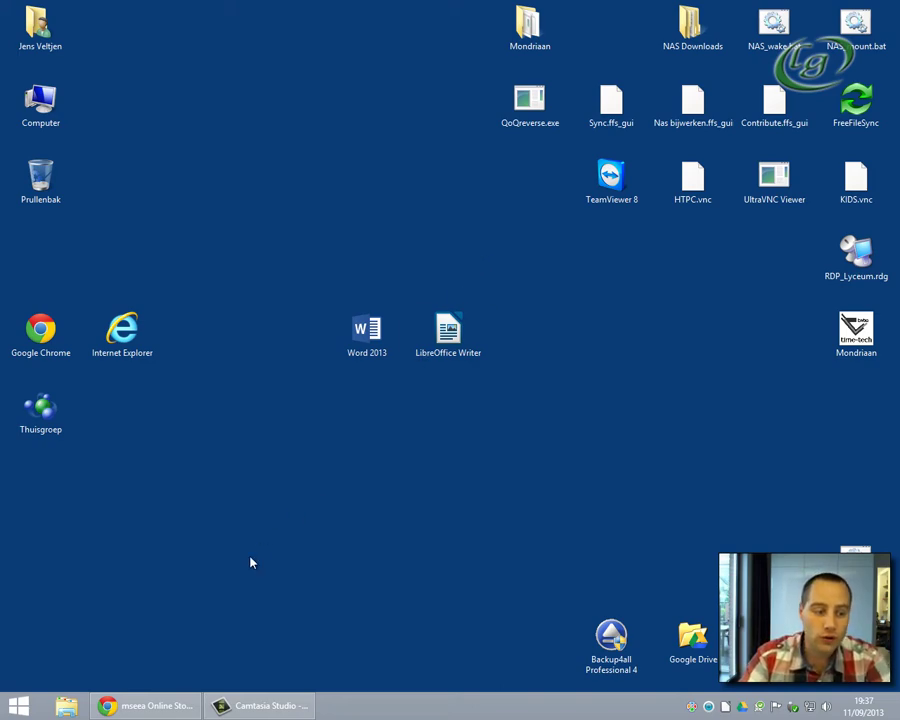
Switch to Chrome and compare the prices, PC licences and included programs of the Office suites on the Microsoft store page.
click(150, 705)
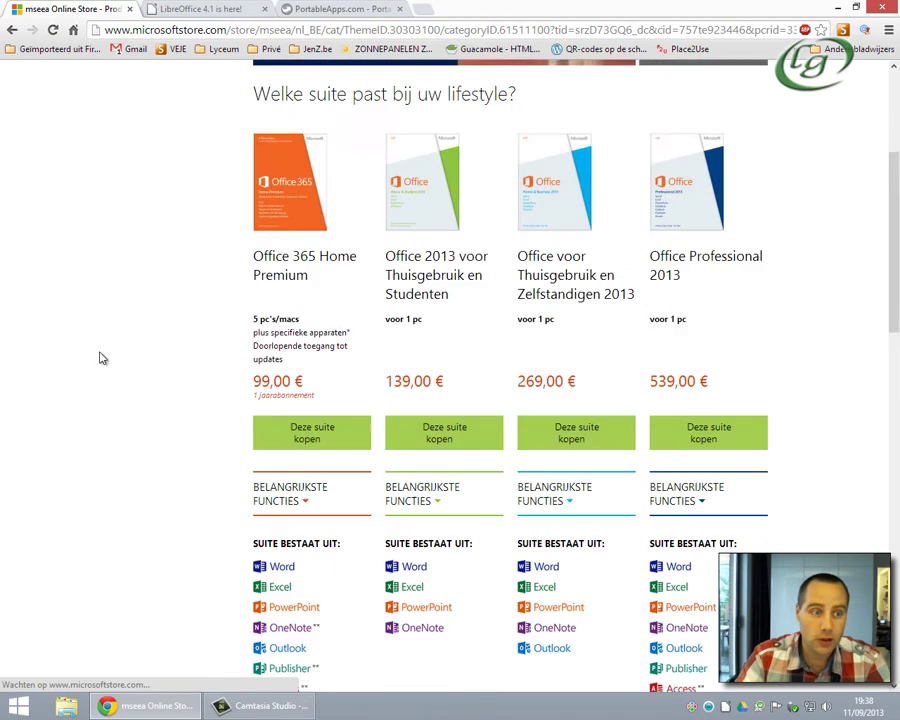
scroll(100, 357, up, 3)
scroll(100, 357, up, 1)
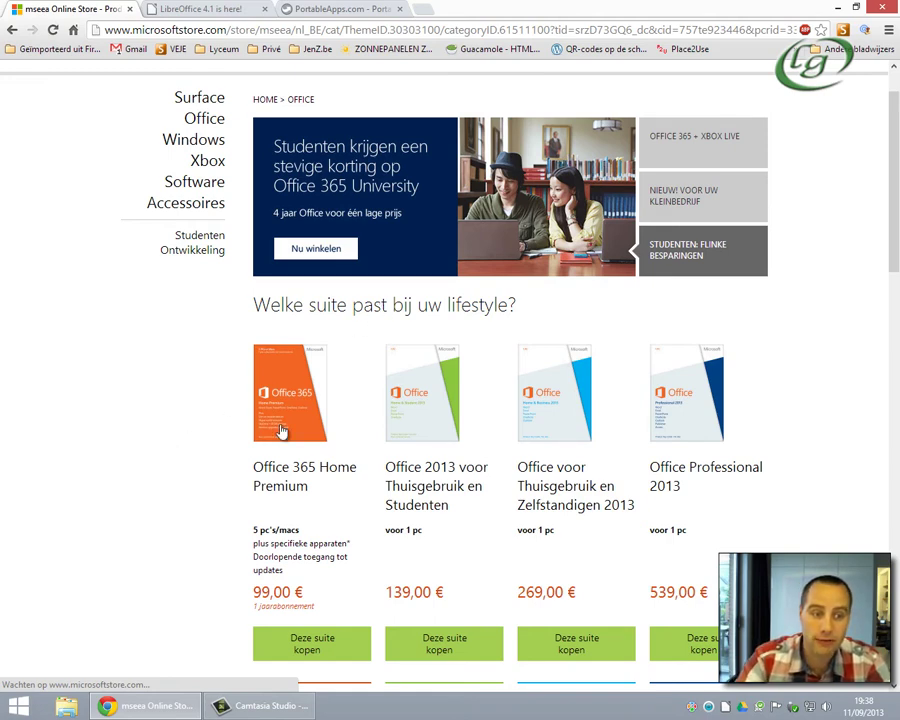
scroll(295, 470, down, 1)
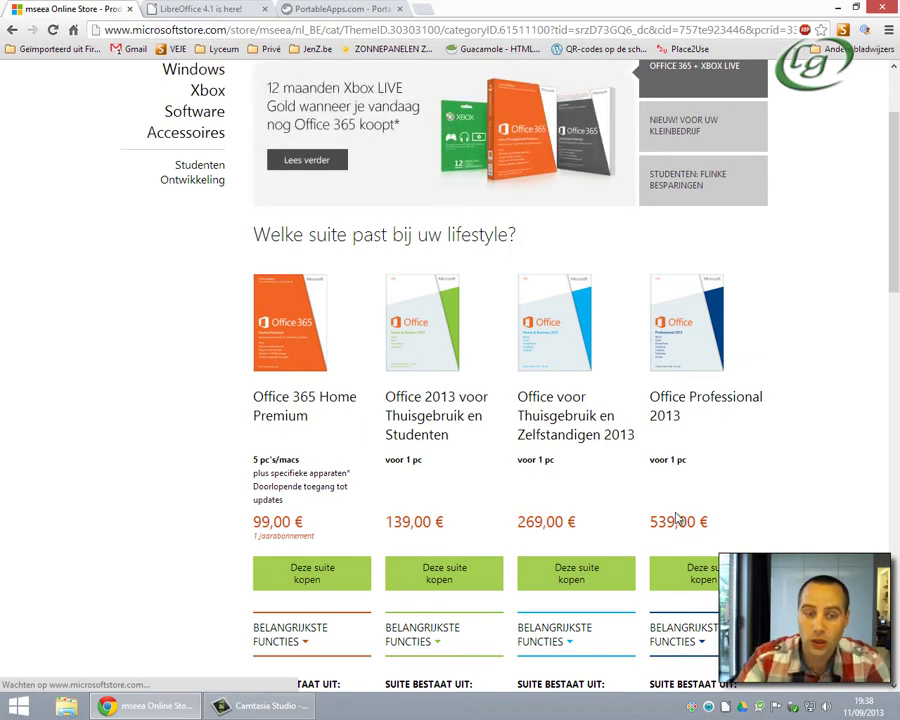
scroll(679, 518, down, 5)
scroll(620, 495, up, 3)
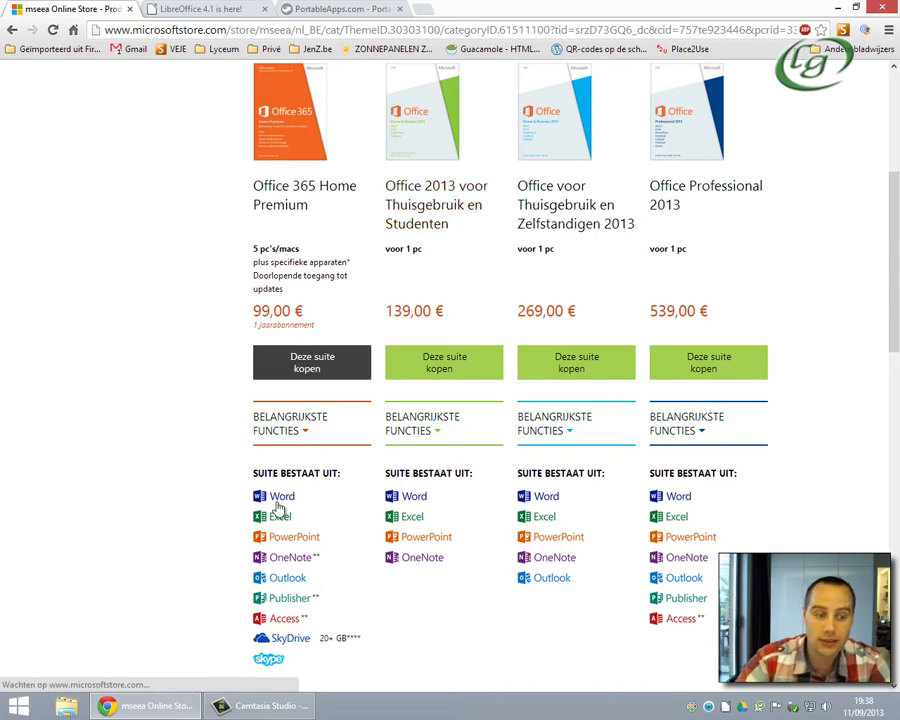
mouse_move(296, 620)
scroll(296, 620, down, 1)
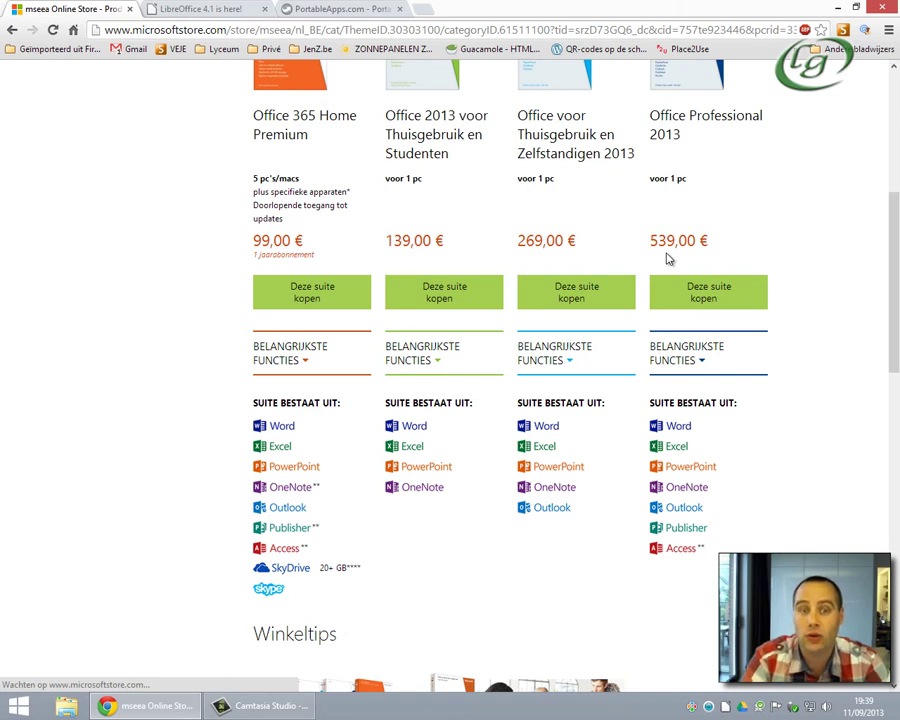
drag(651, 178, 699, 192)
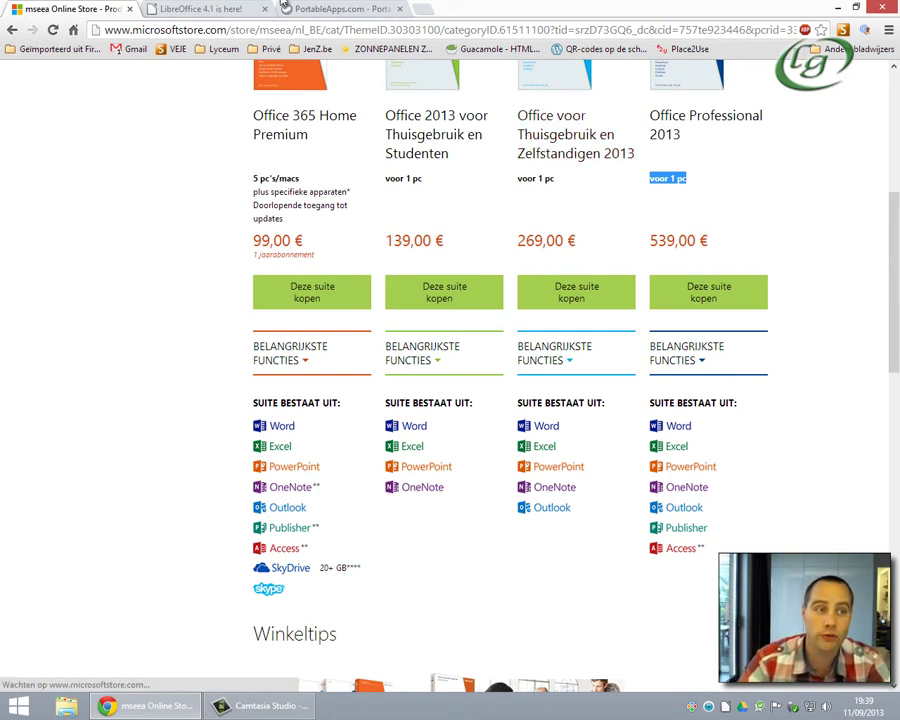
On the LibreOffice website, find the Dutch site in the international sites list using "neder" and open its download page.
click(228, 8)
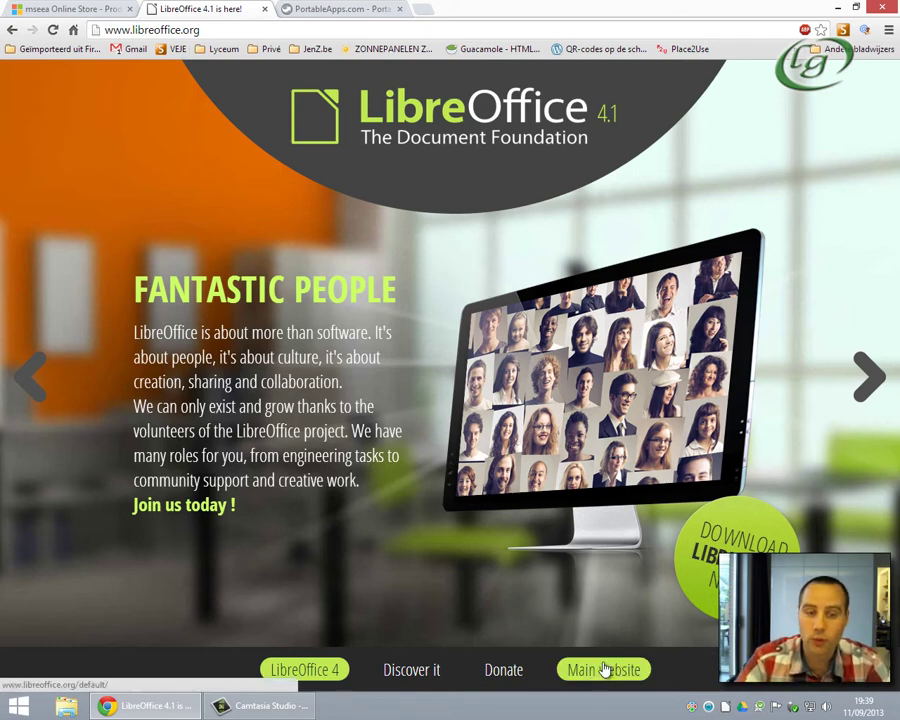
click(558, 541)
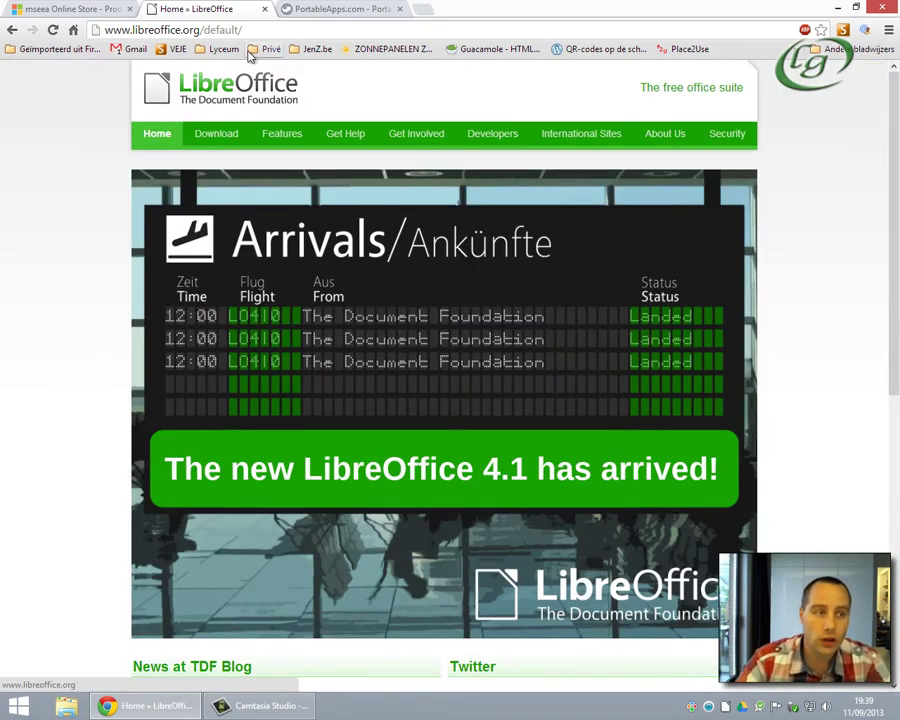
click(609, 139)
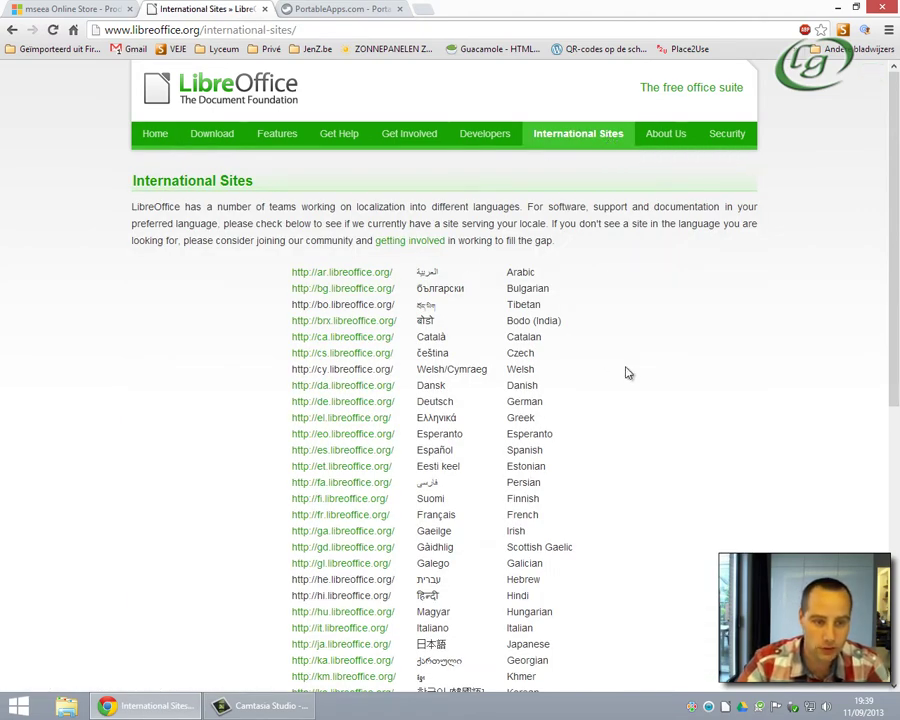
key(ctrl+f)
text(neder)
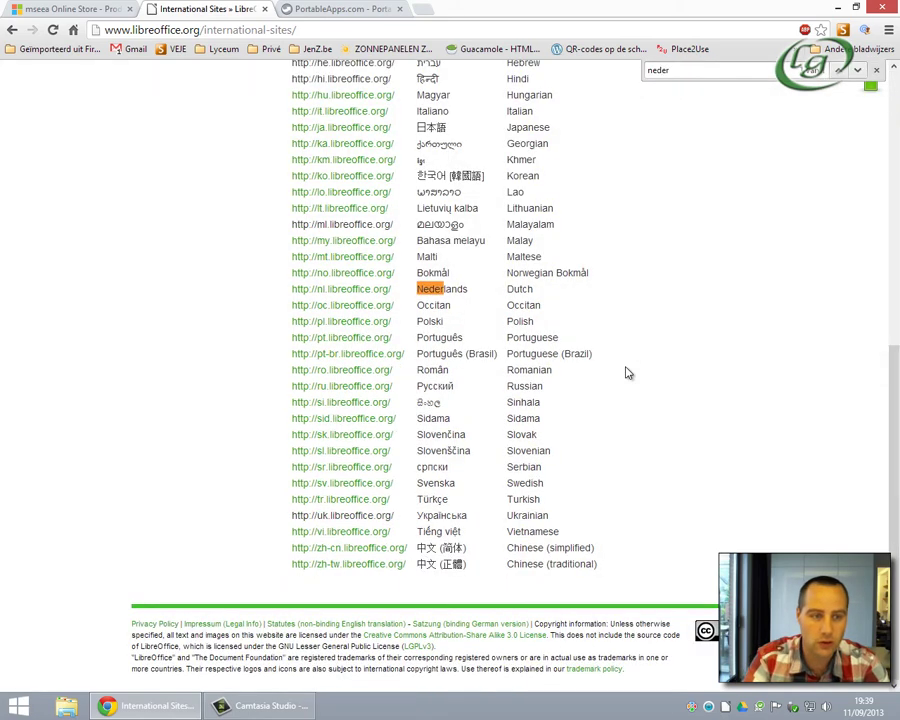
click(375, 292)
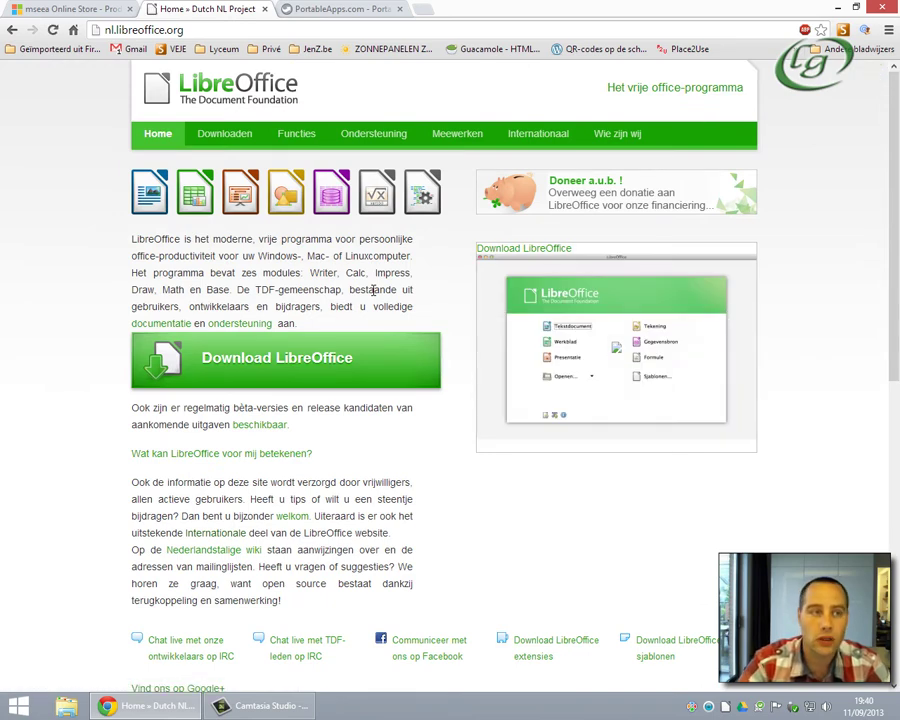
click(250, 372)
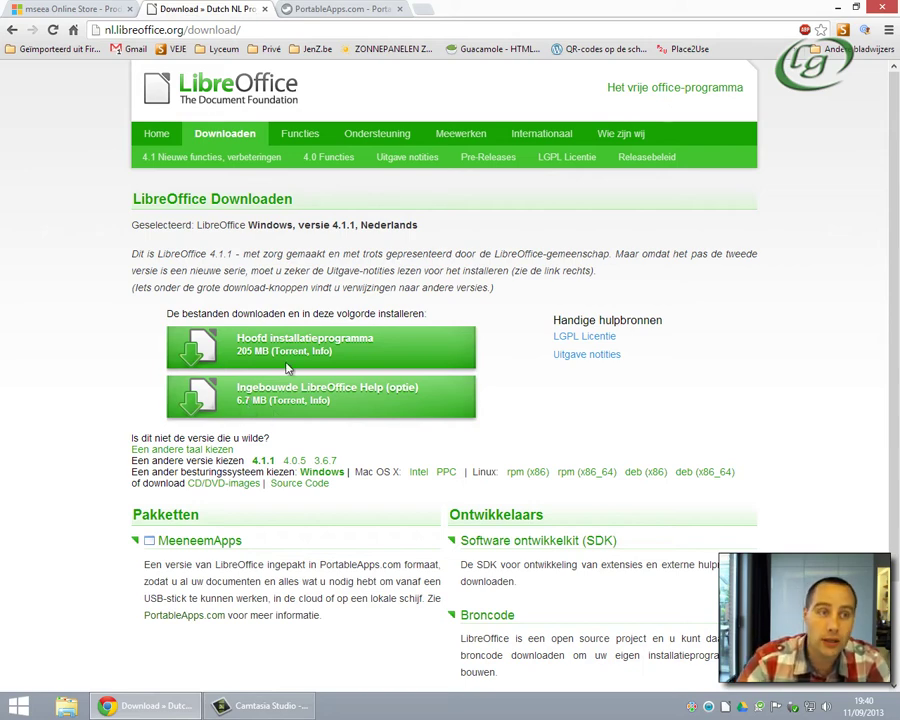
Open the Office category of the app directory on PortableApps.com.
click(320, 10)
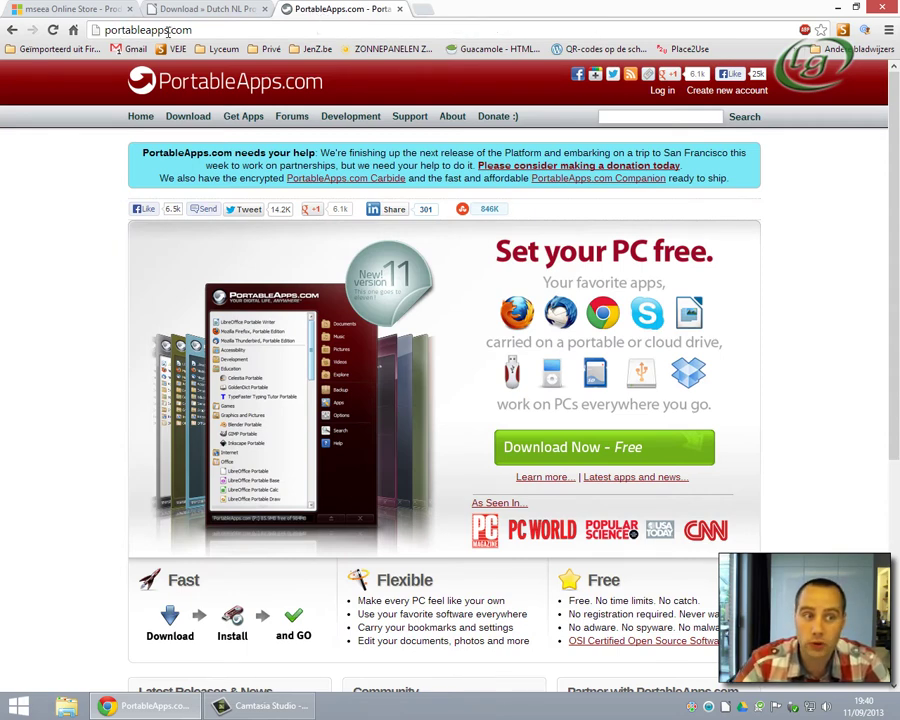
click(242, 118)
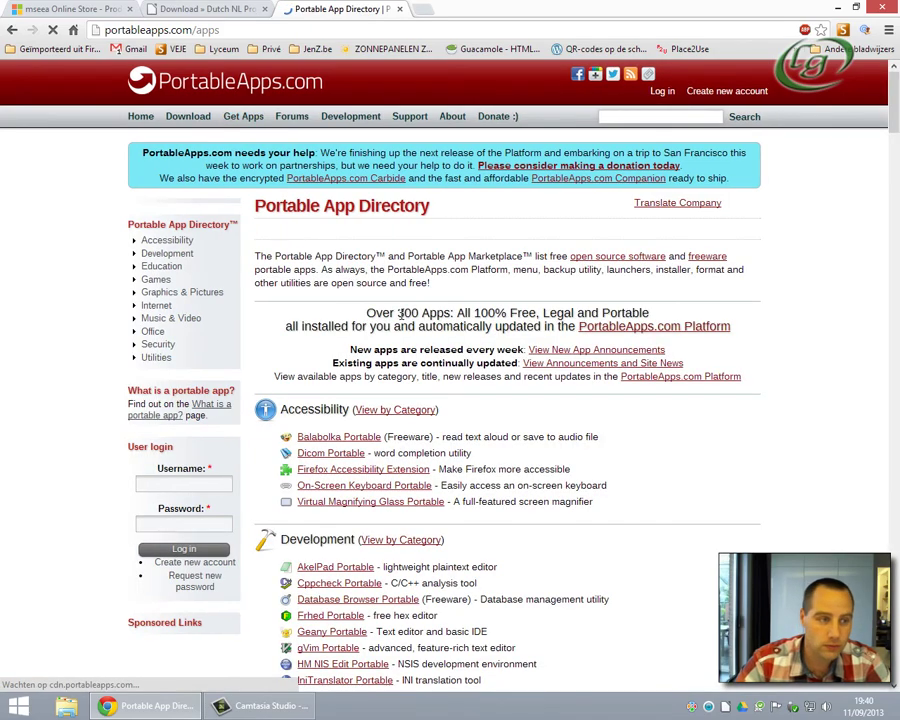
scroll(400, 315, down, 3)
scroll(400, 312, up, 2)
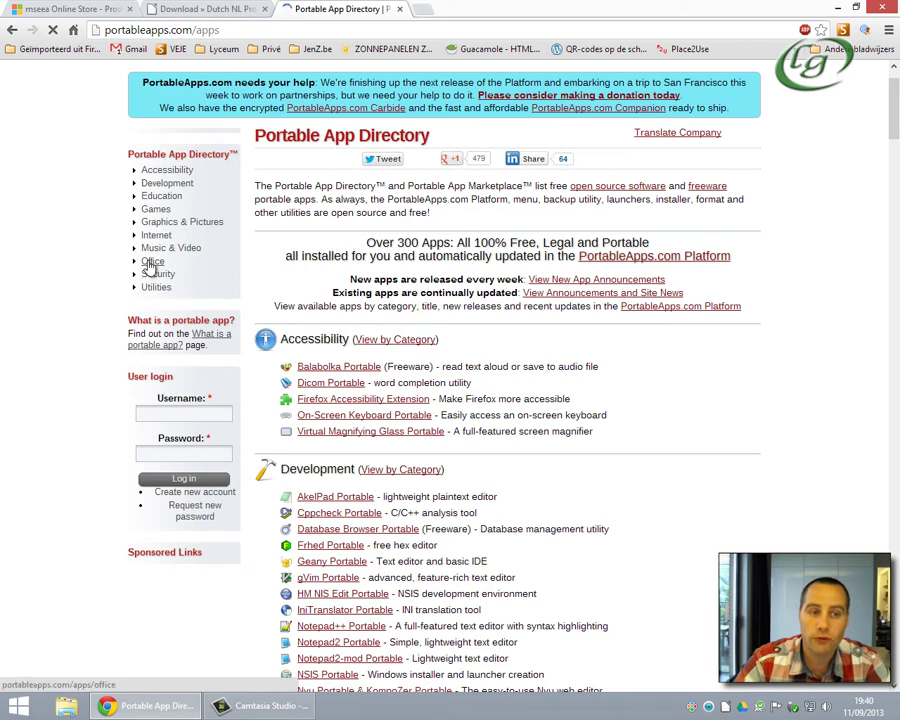
click(149, 263)
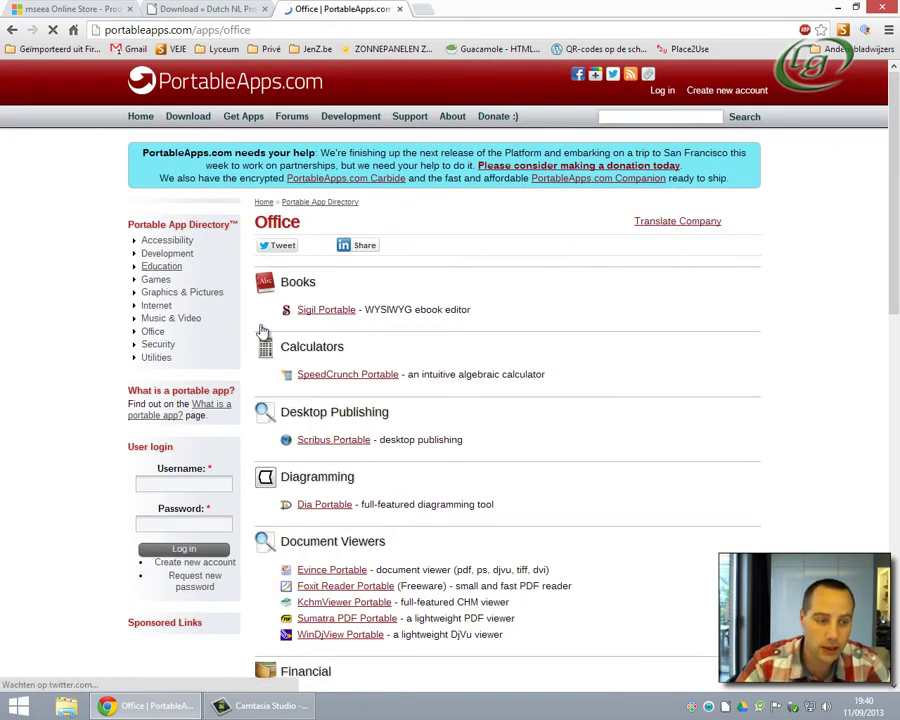
Open the LibreOffice Portable page and save the 4.1.1 (All Languages) installer in the Downloads folder.
scroll(680, 463, down, 1)
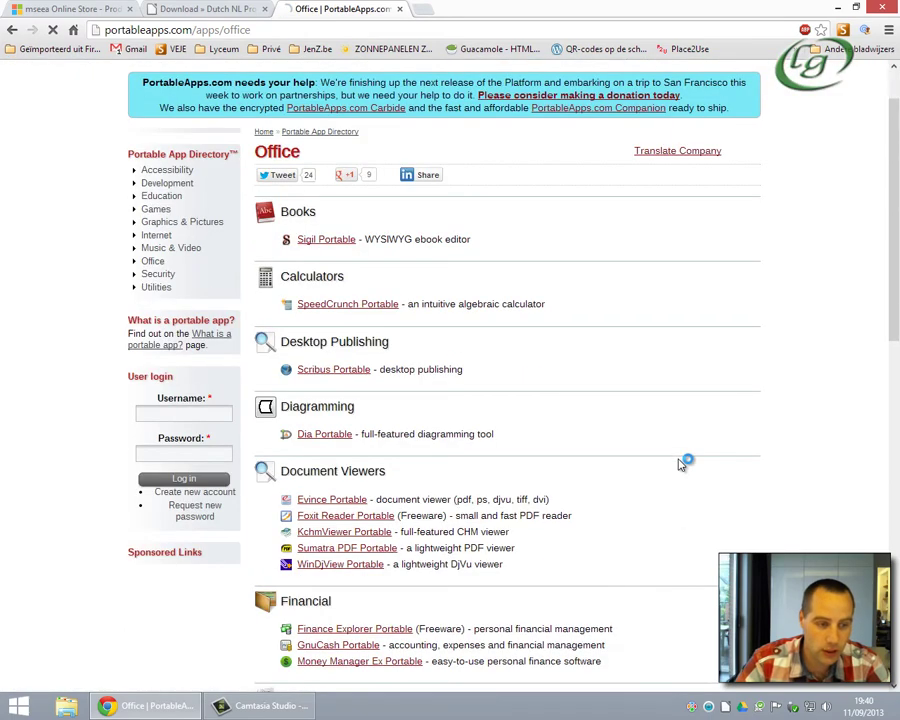
scroll(678, 460, down, 3)
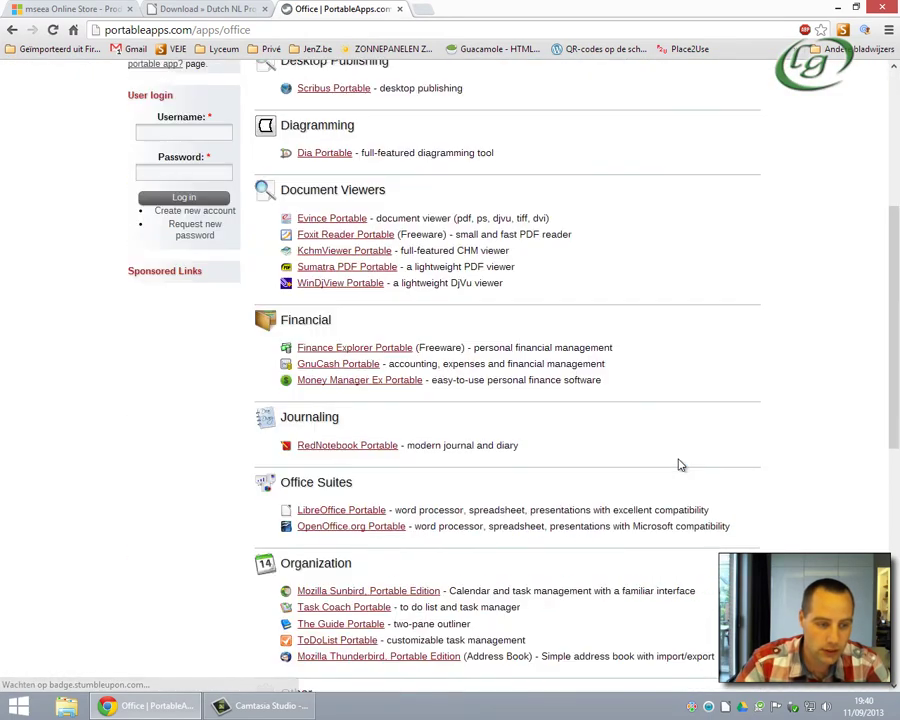
click(341, 511)
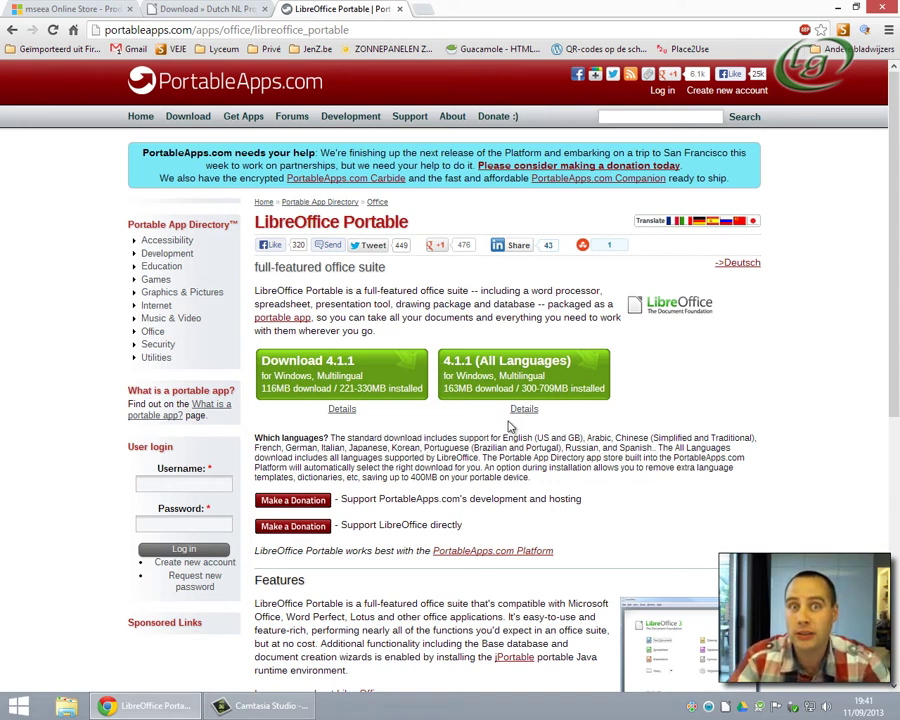
click(455, 371)
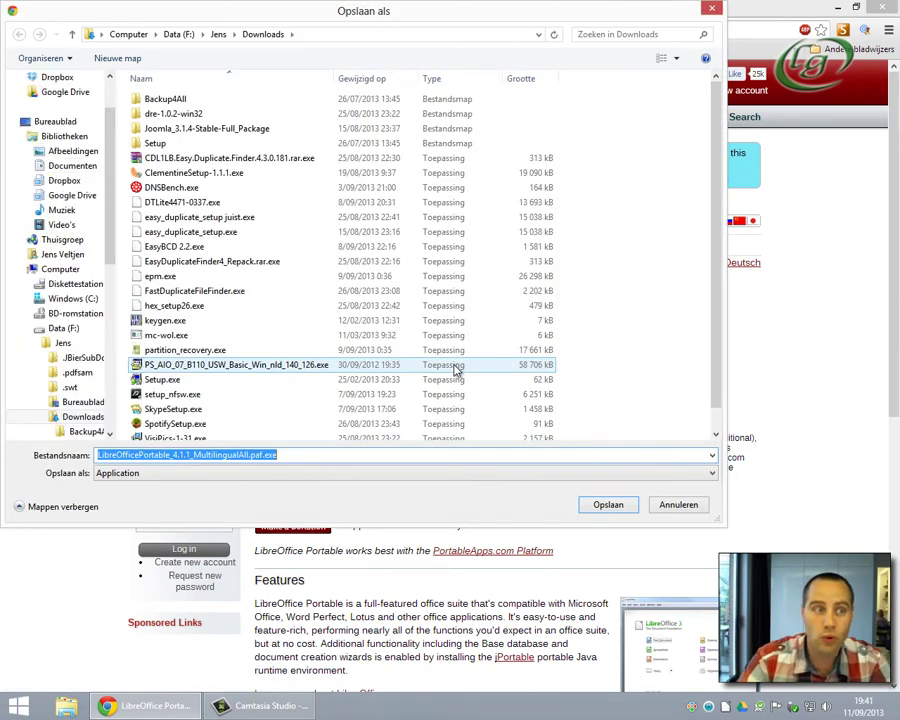
click(604, 505)
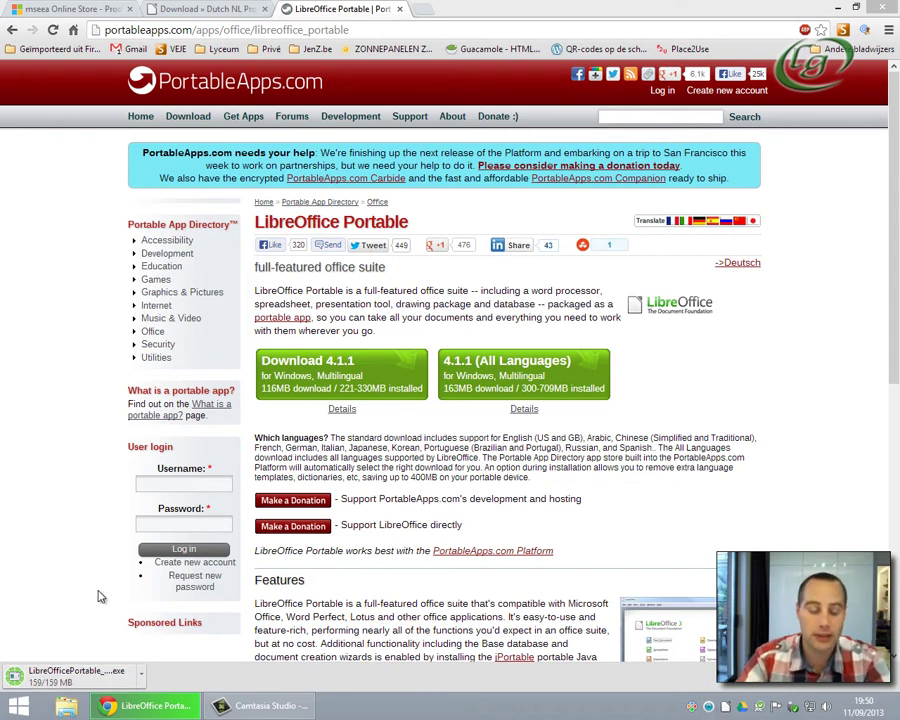
Minimize the browser, start Word 2013 by searching the apps for "word", and decline choosing default file types.
click(841, 8)
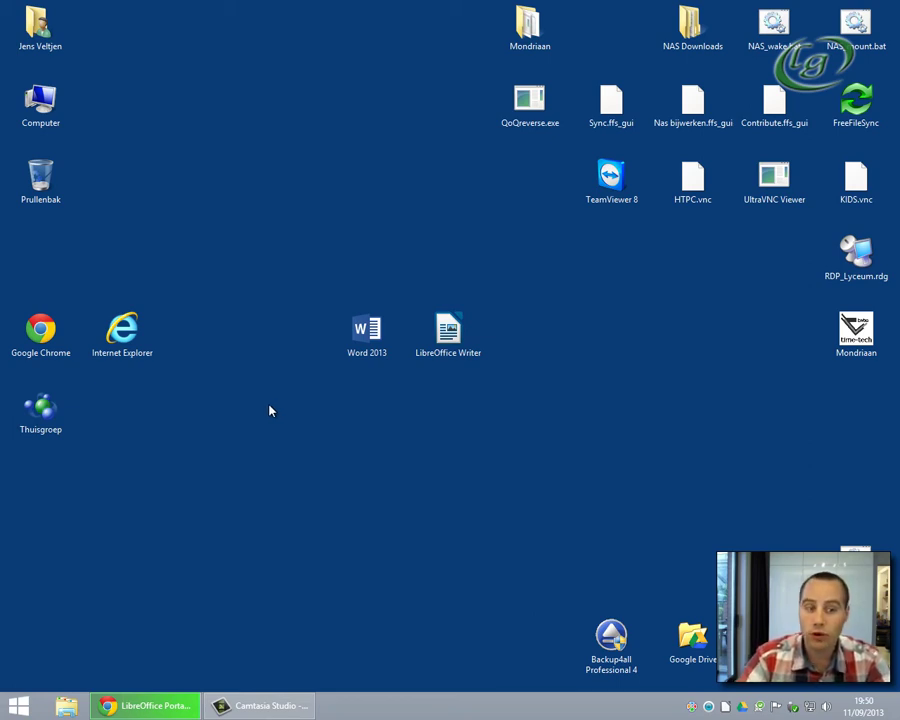
click(372, 340)
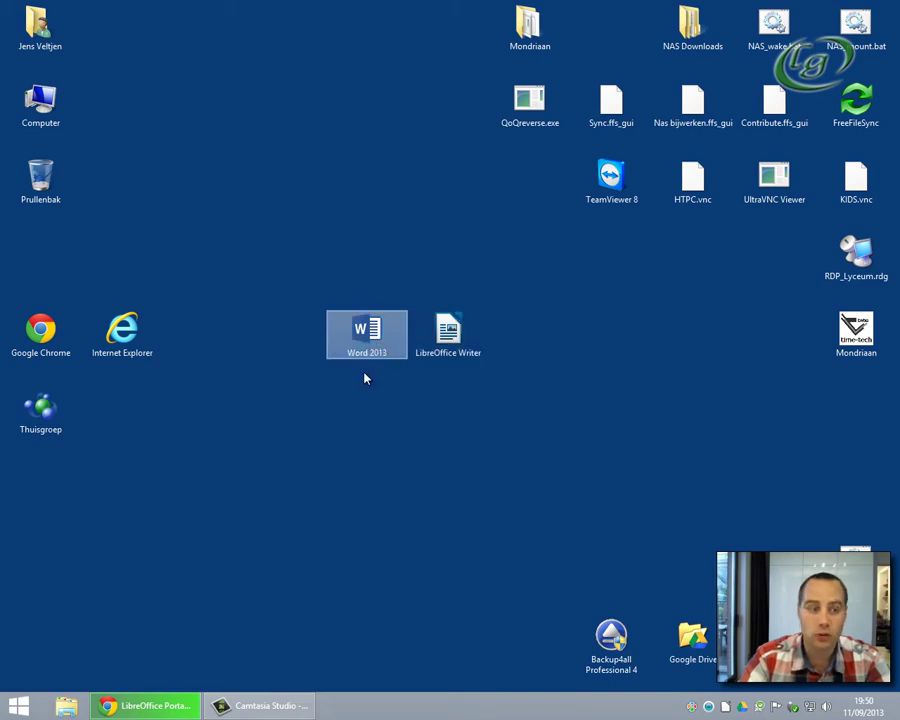
click(316, 441)
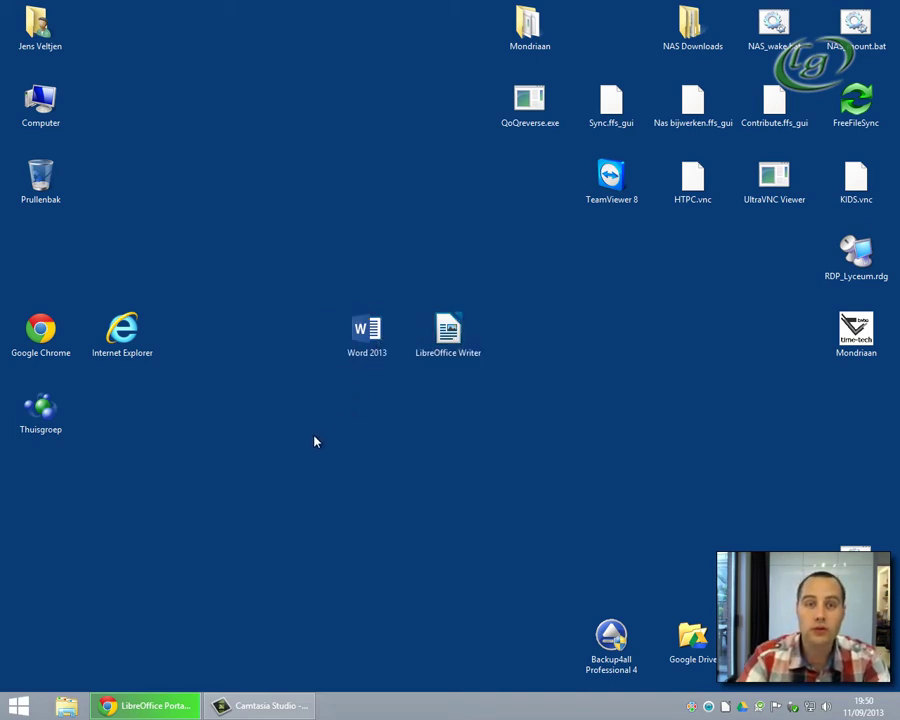
key(super+q)
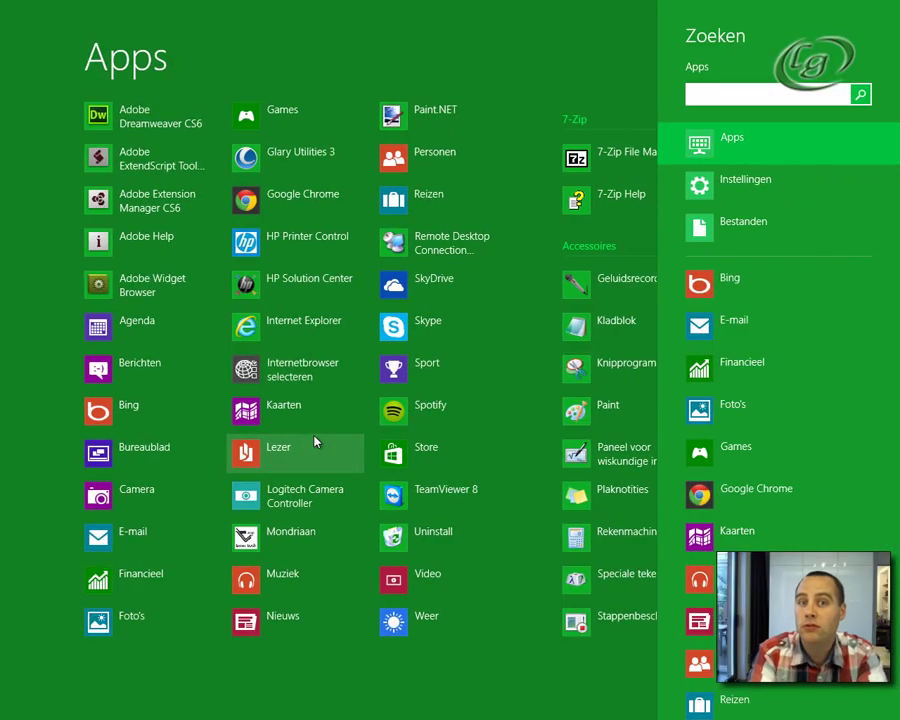
text(word)
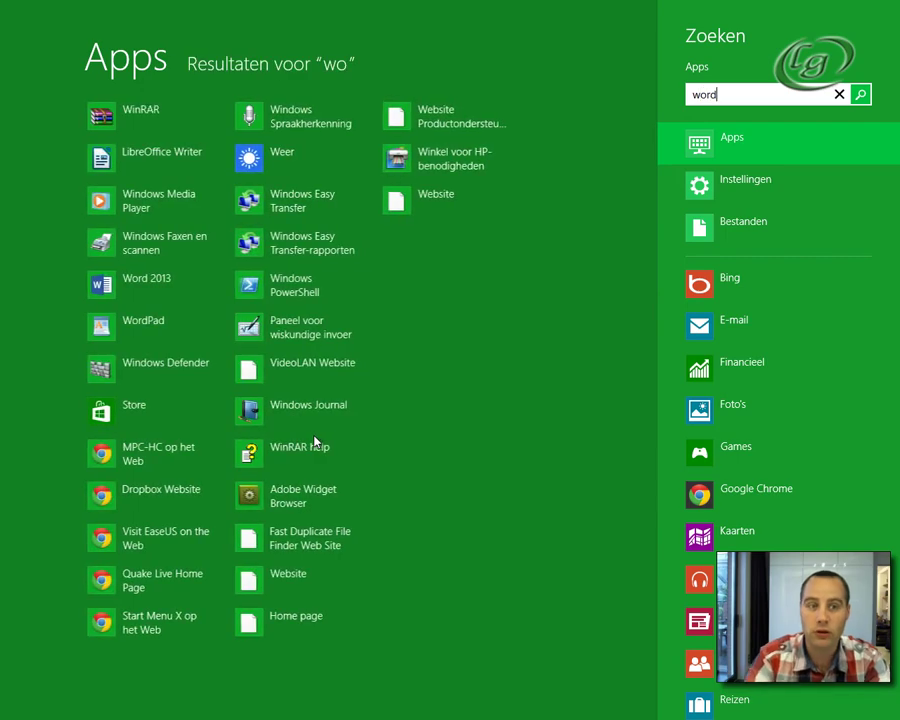
click(145, 121)
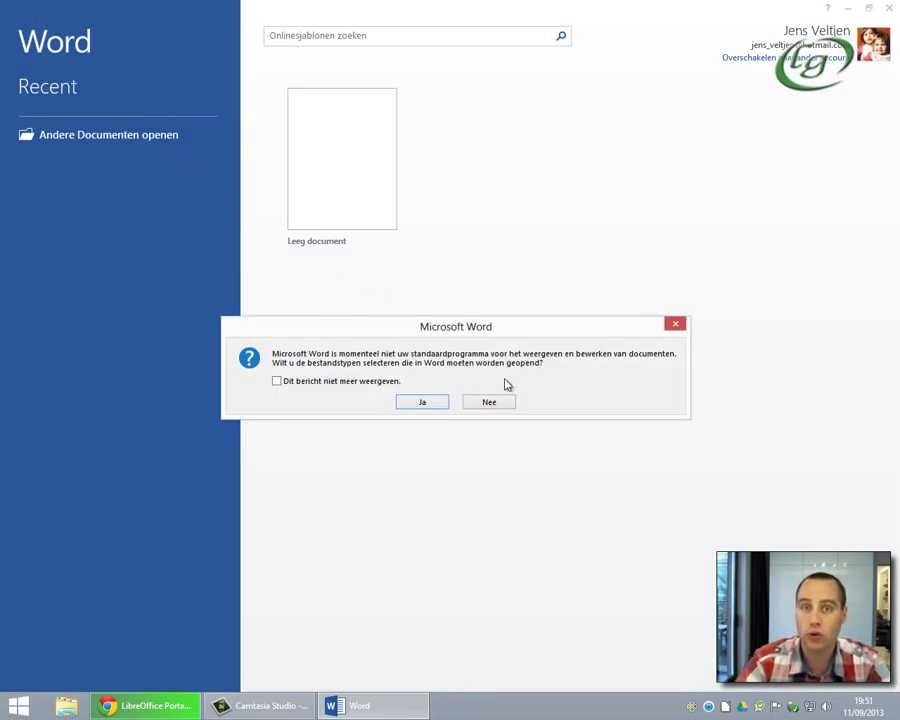
click(481, 403)
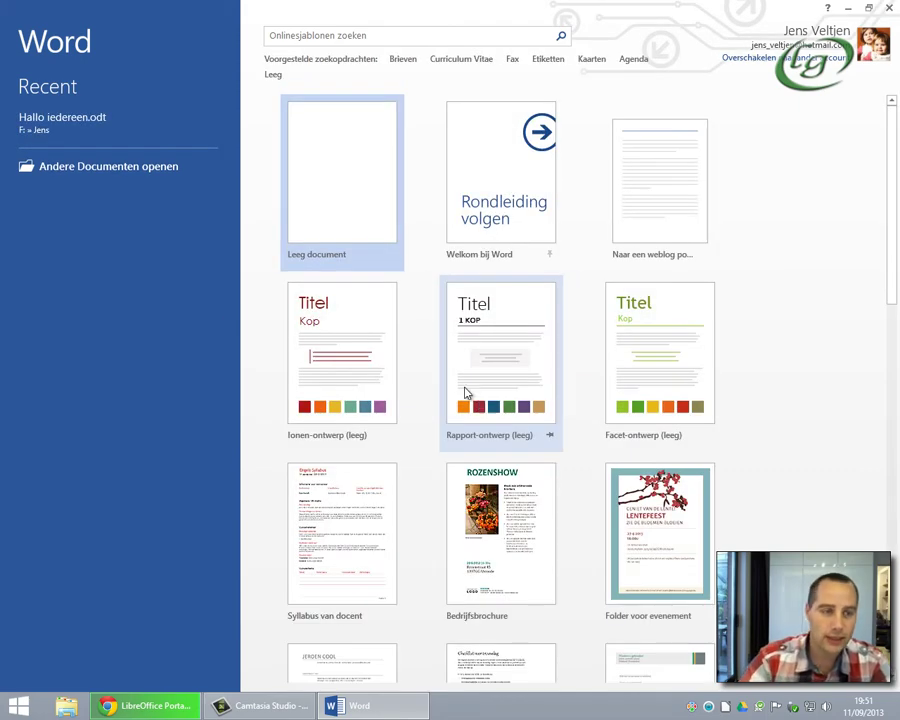
Create a blank document and enter the text "Lyceum Genk." on its first line.
click(352, 206)
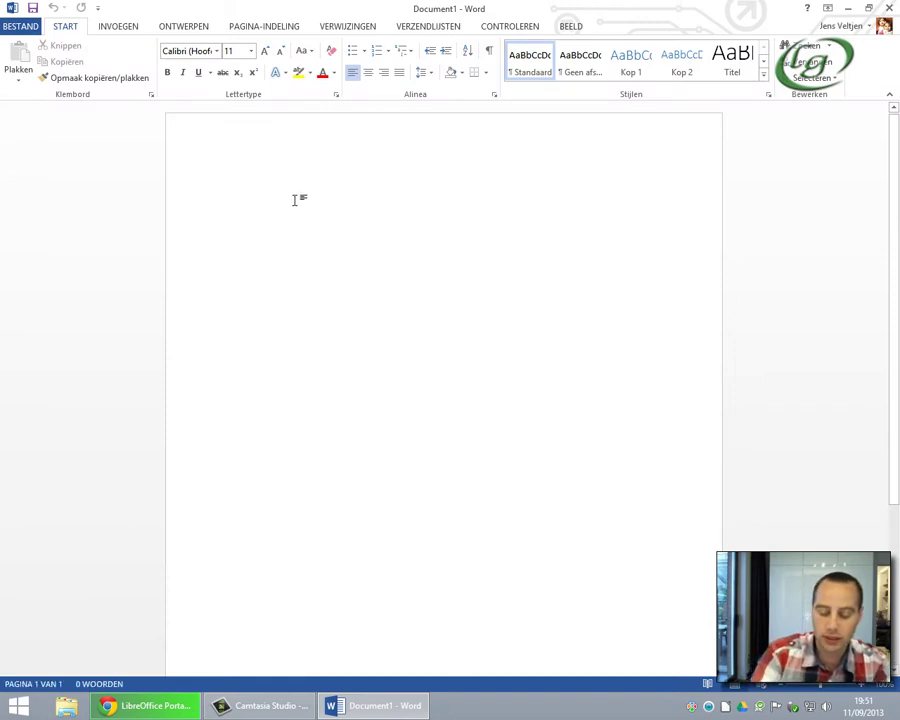
text(Lyceum 6)
text(enk)
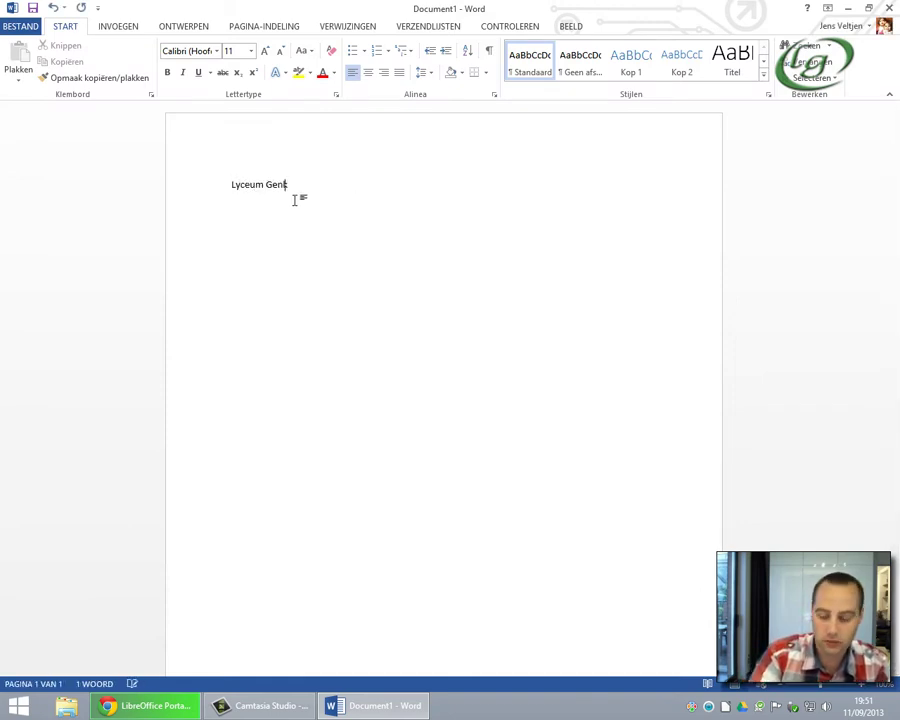
key(Return)
key(Return)
key(BackSpace)
key(BackSpace)
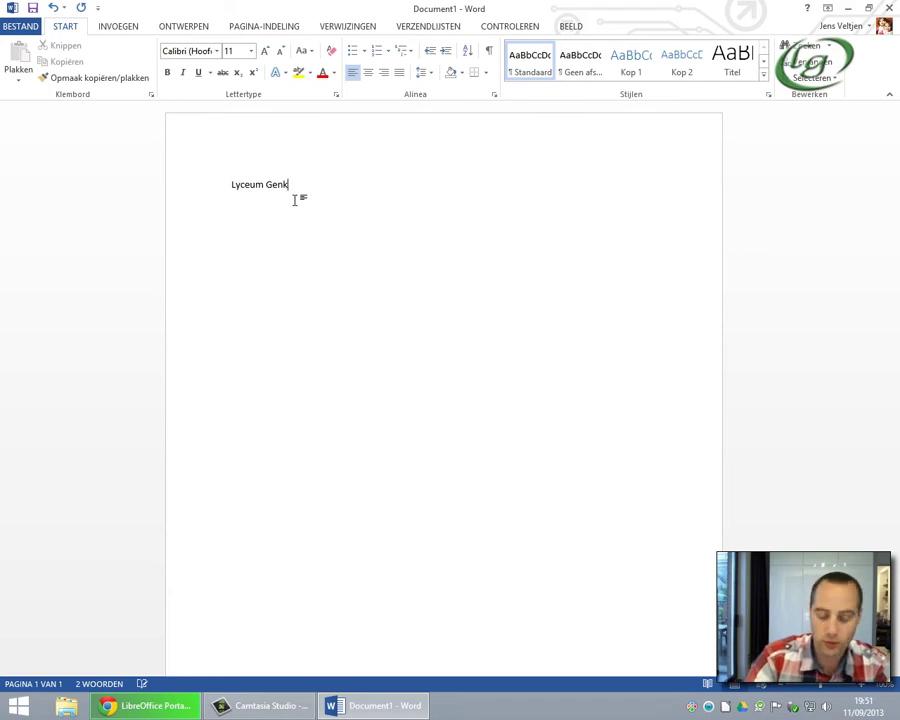
text(.)
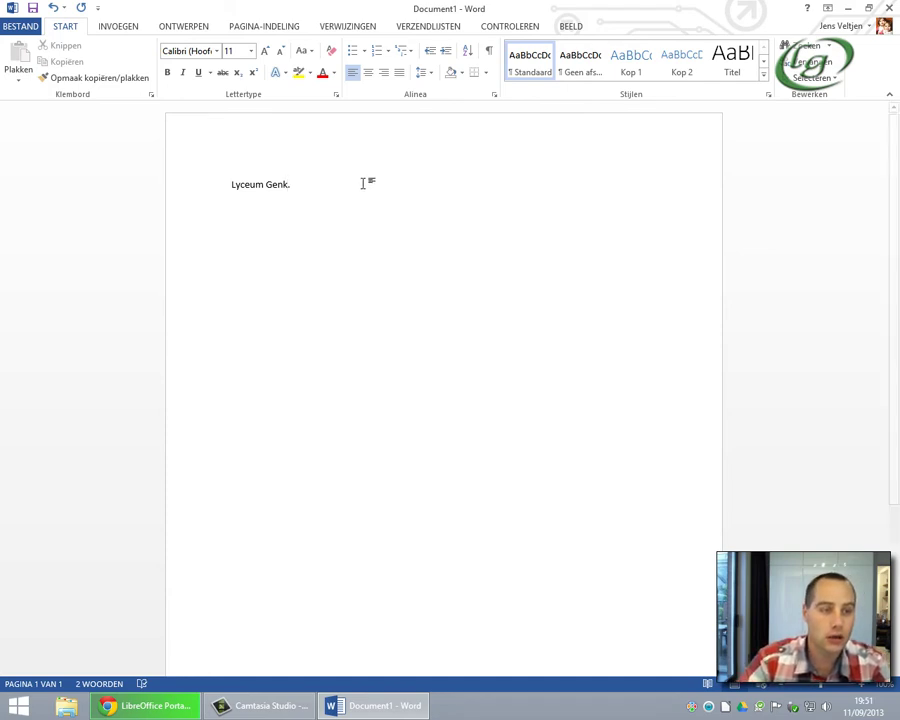
Color the "Lyceum Genk." line green and make it bold, italic and underlined.
click(80, 156)
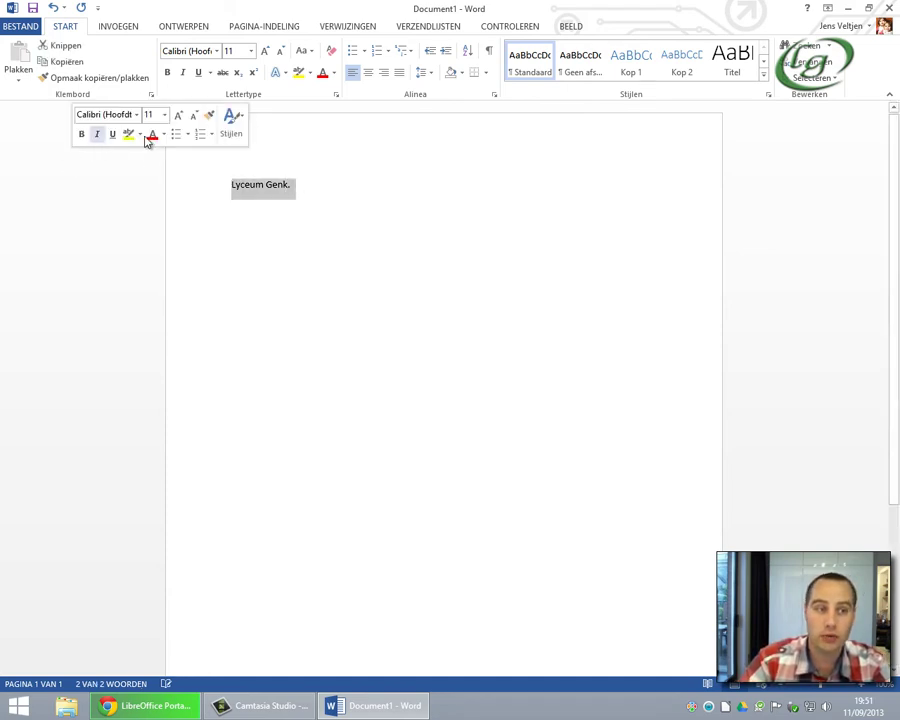
click(335, 76)
key(Escape)
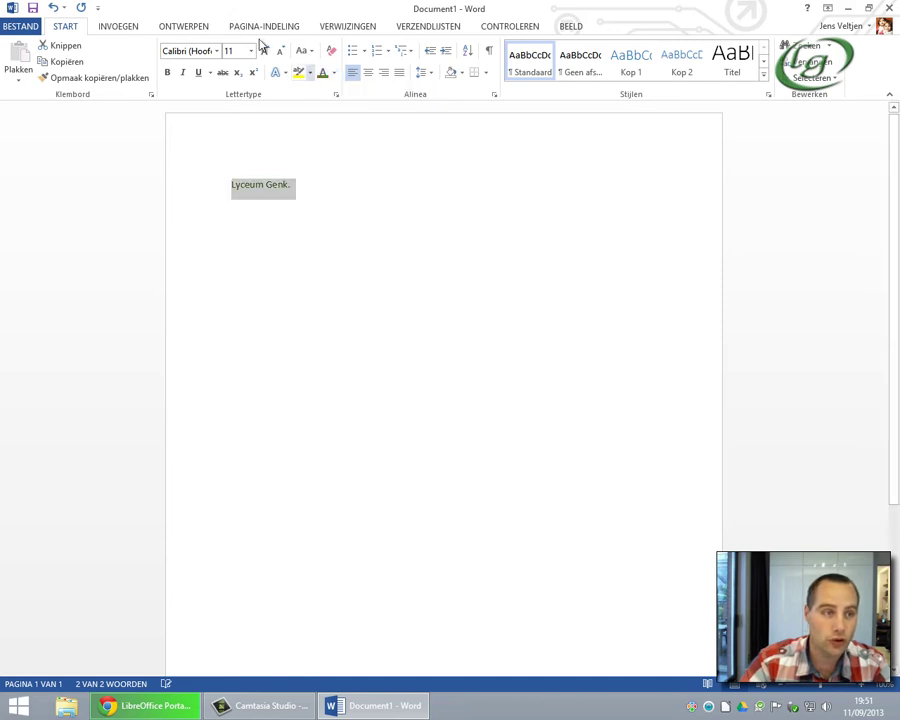
click(167, 72)
click(183, 72)
click(197, 73)
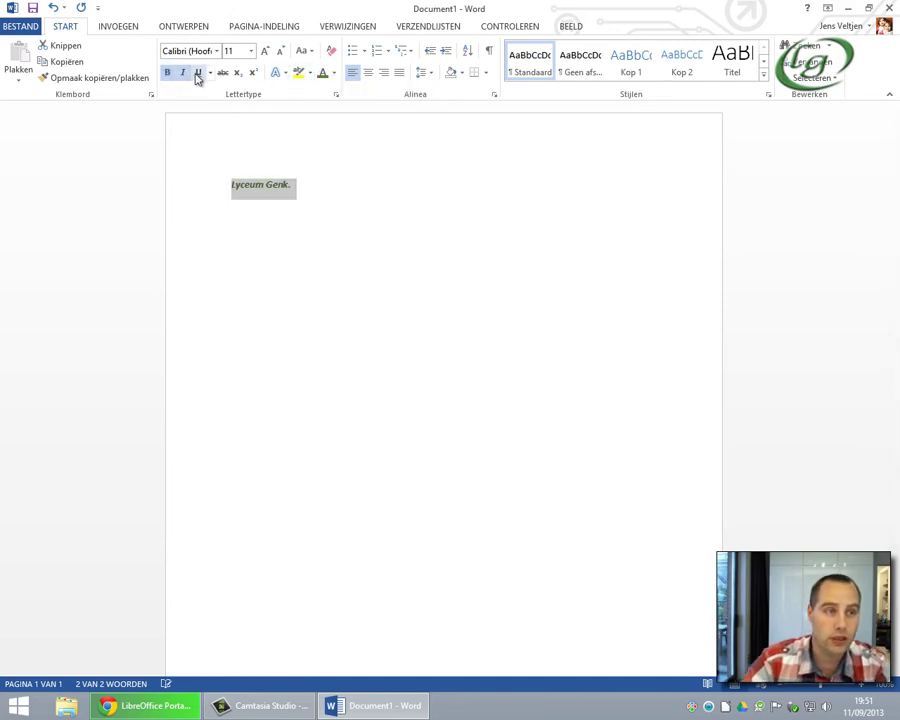
Set the font size of the "Lyceum Genk." line to 28 and bring up the document's Save As options.
click(250, 51)
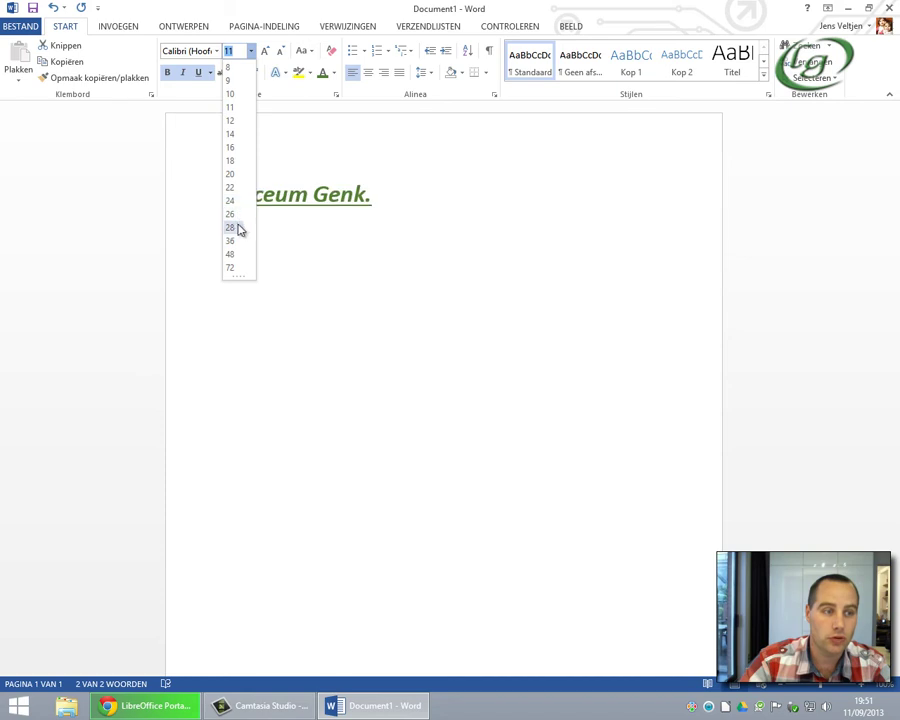
click(238, 227)
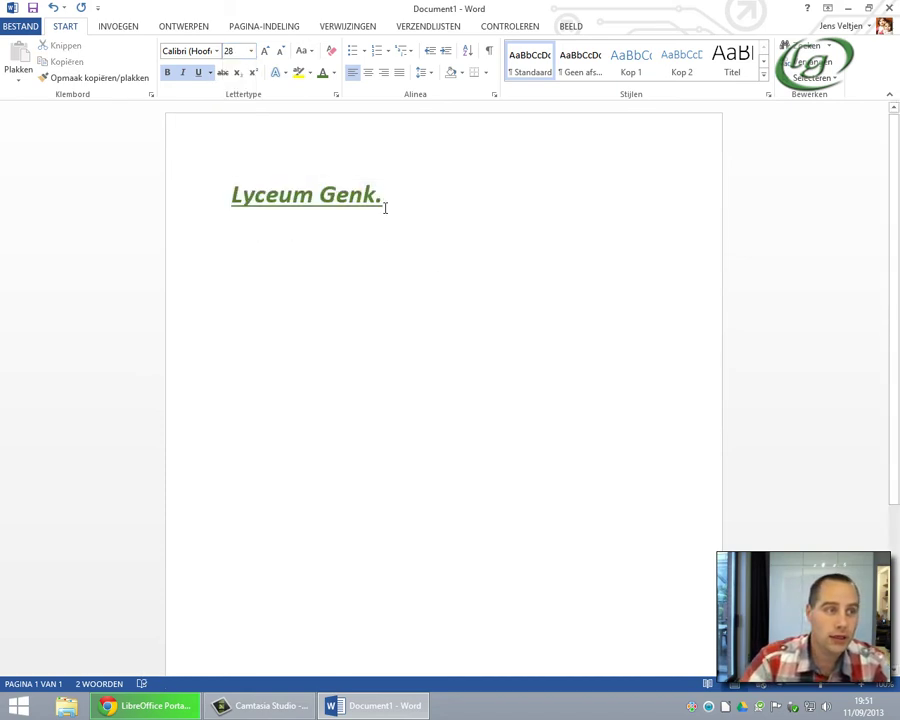
click(20, 27)
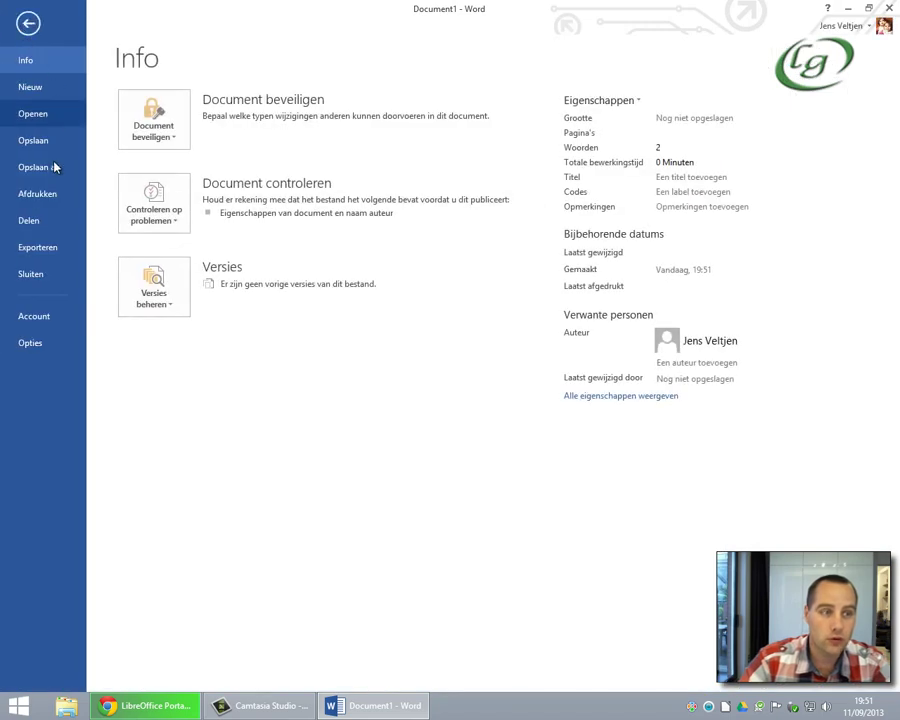
click(55, 168)
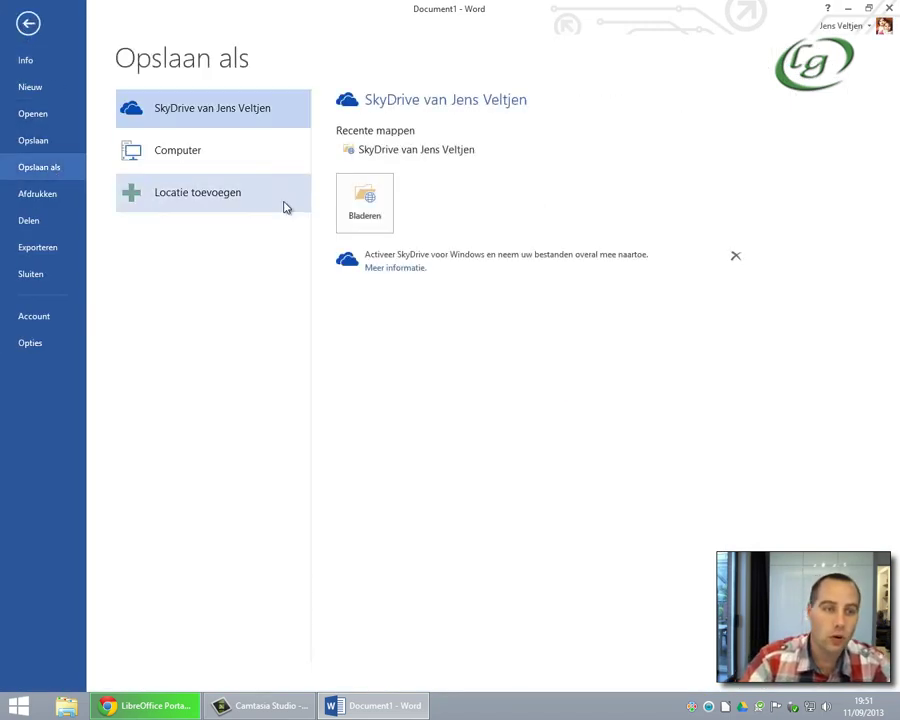
click(362, 203)
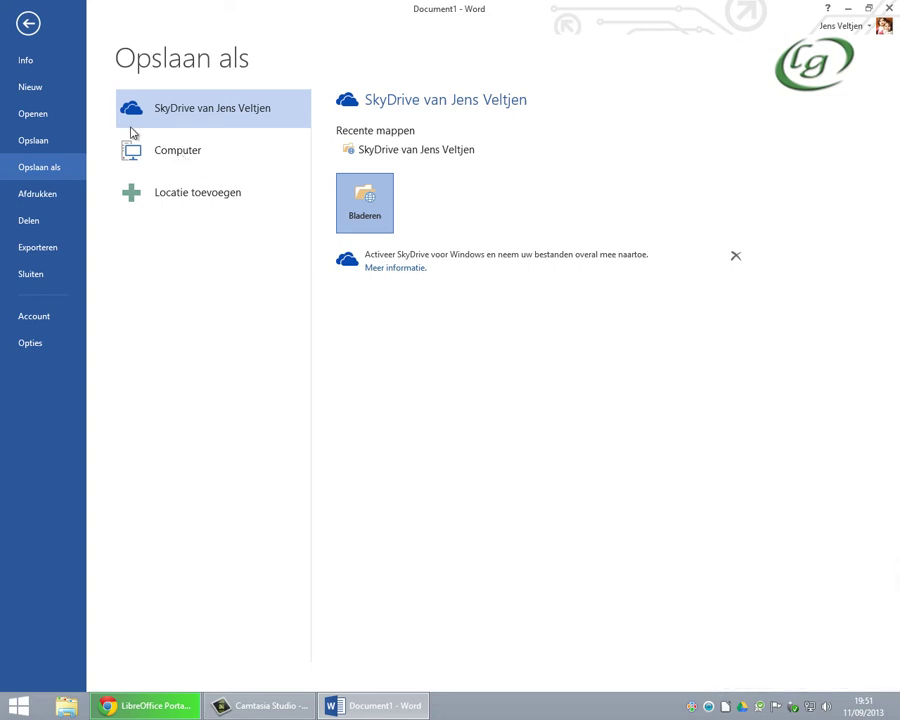
click(175, 157)
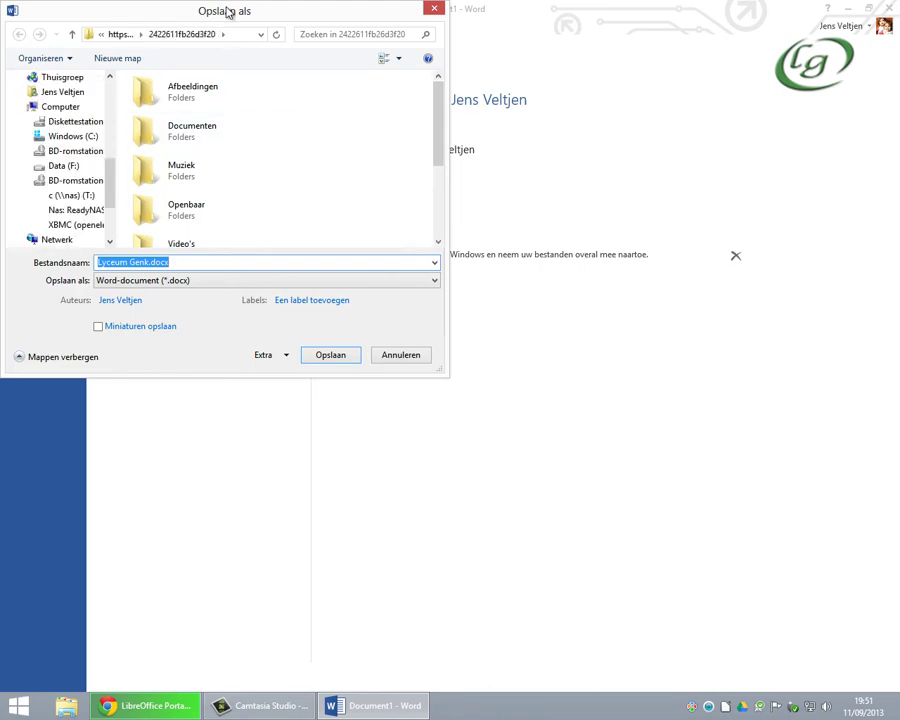
drag(227, 12, 408, 117)
click(545, 452)
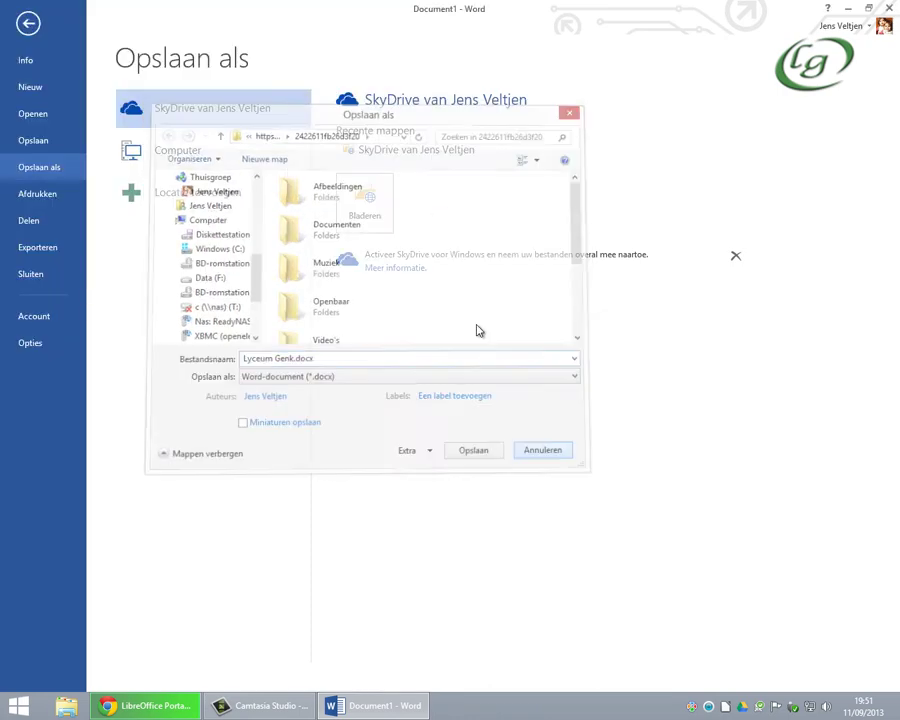
Choose the computer as save location and browse to the personal folder on the Data (F:) drive.
click(175, 163)
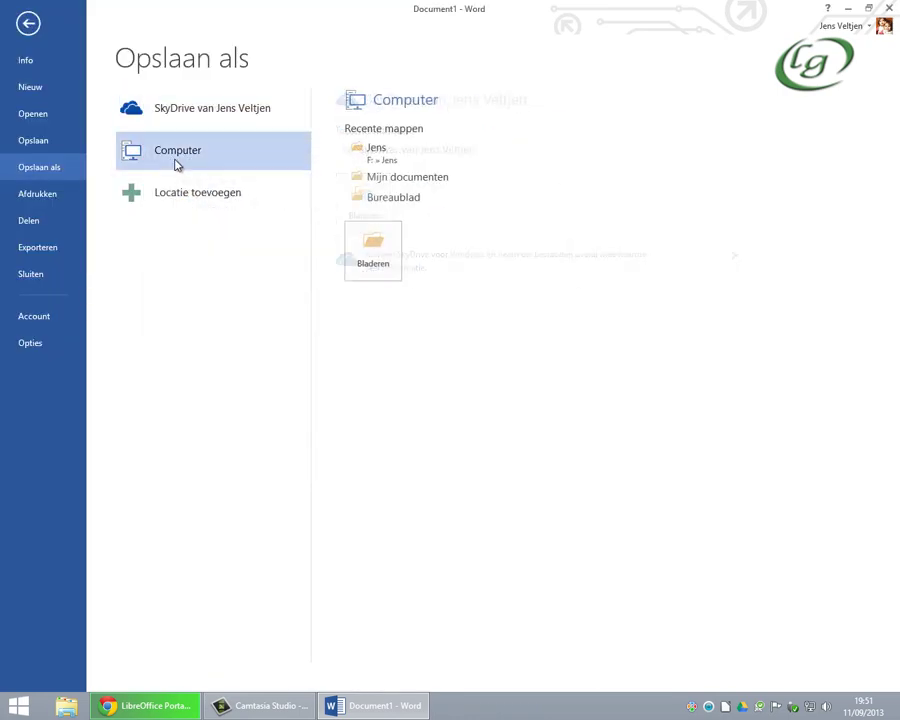
click(370, 258)
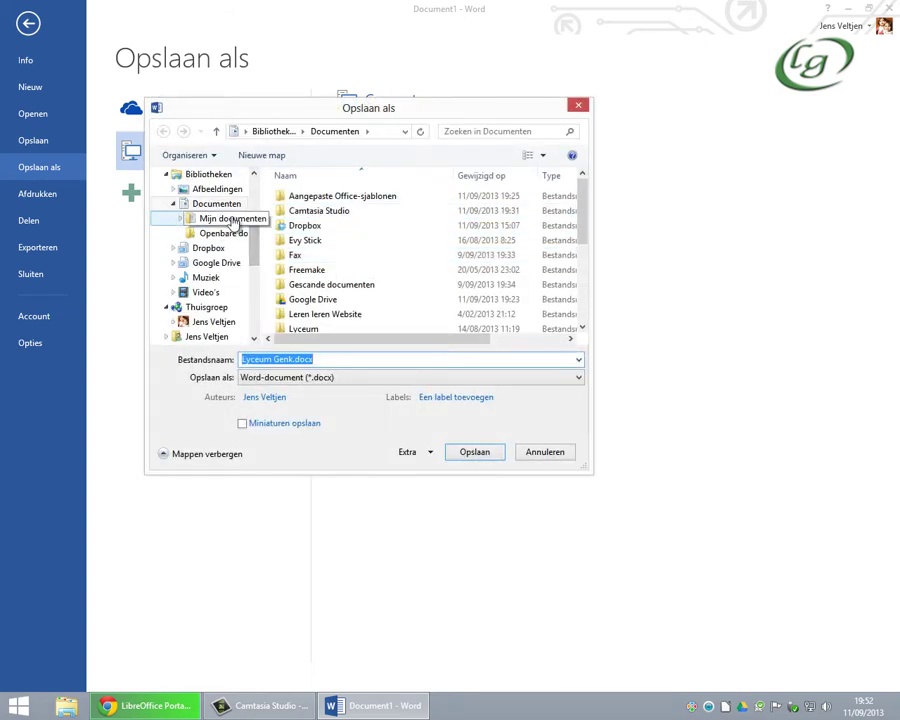
scroll(256, 240, down, 2)
click(207, 307)
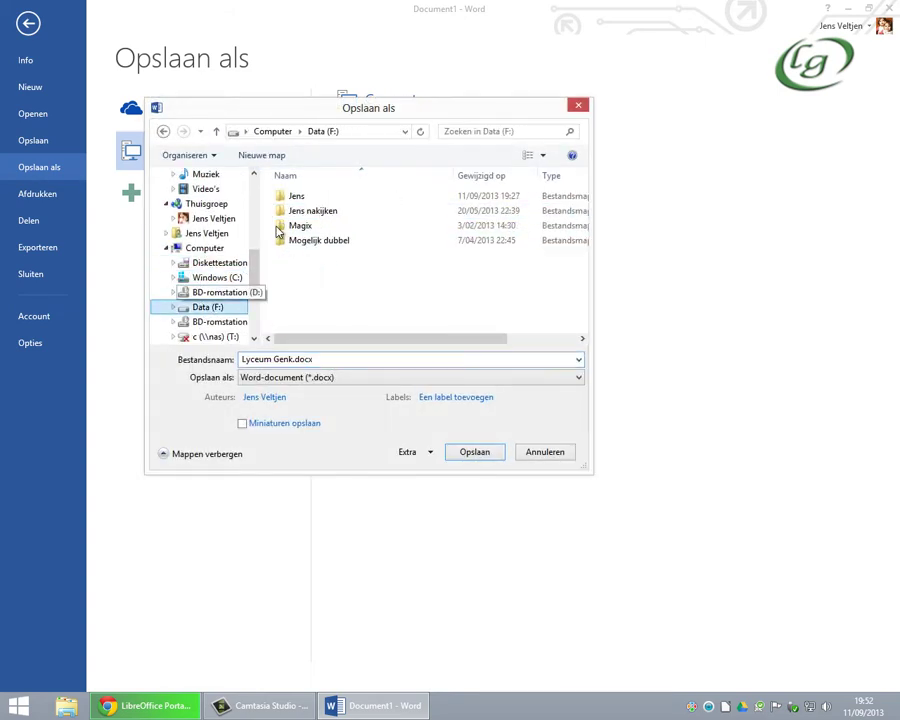
double_click(303, 198)
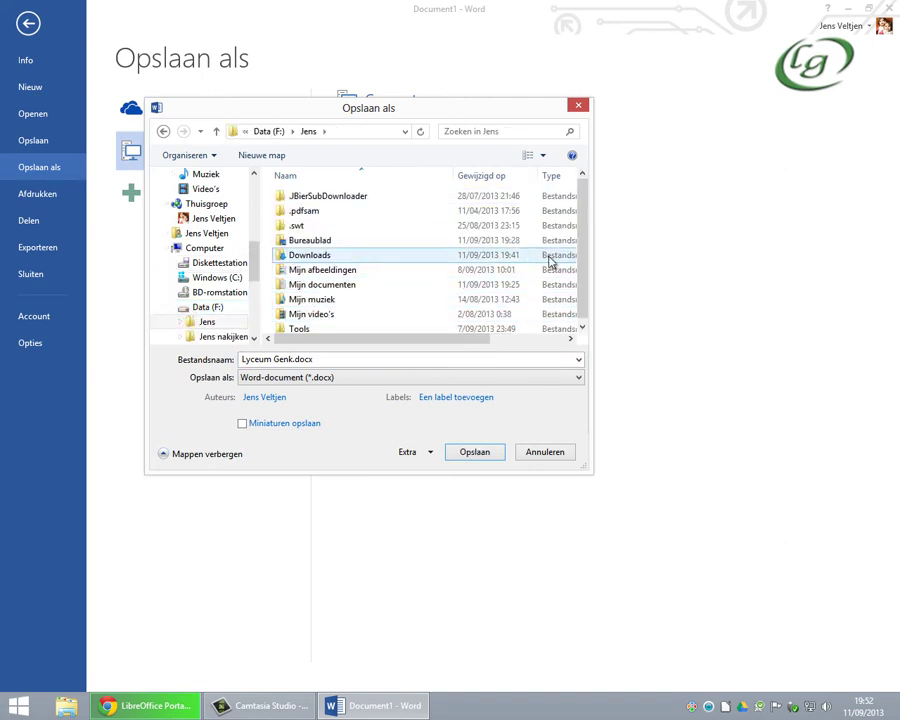
Create a folder named Lyceum and save the document in it as the Word document Lyceum Genk.docx.
click(275, 157)
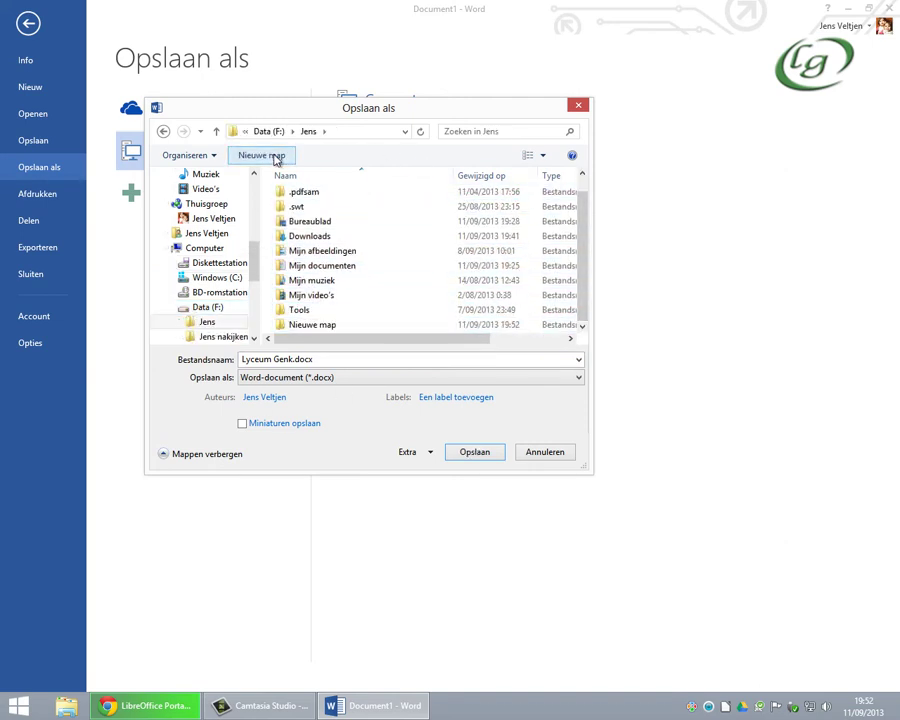
text(Lyceum)
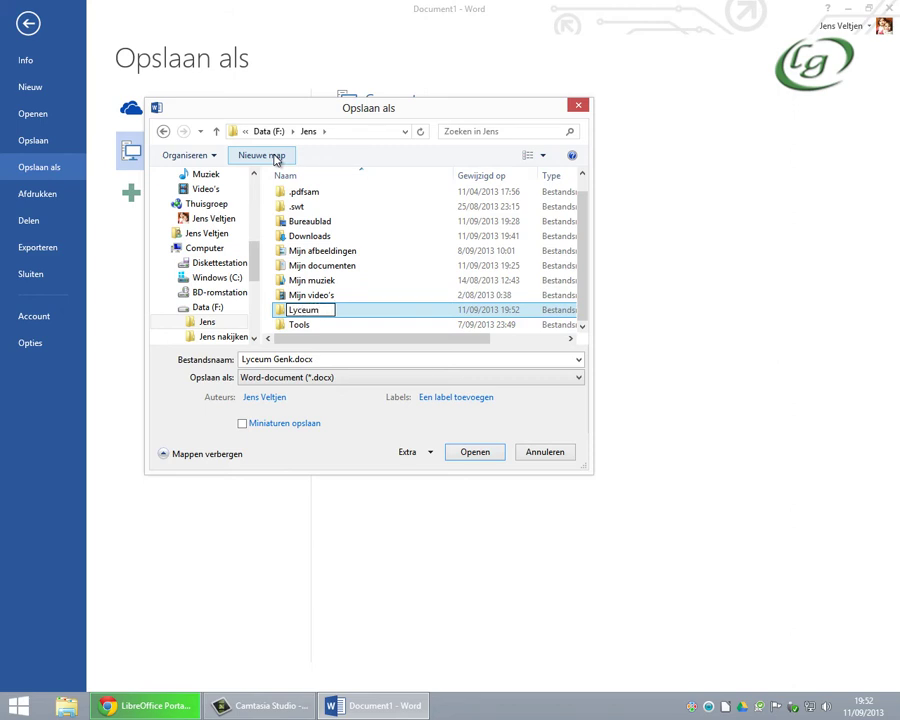
key(Return)
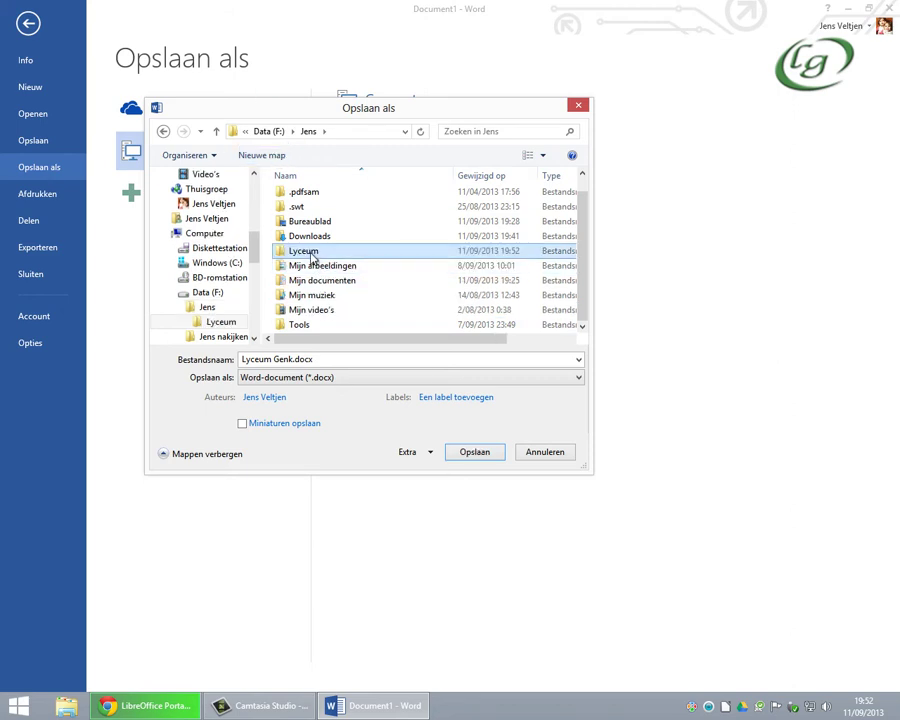
double_click(310, 252)
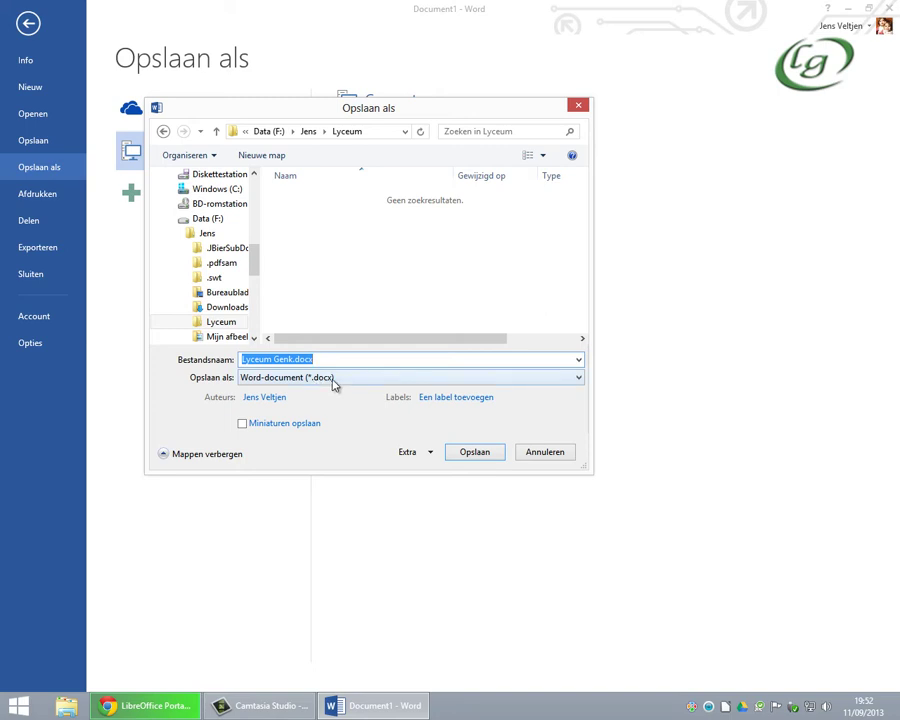
click(470, 455)
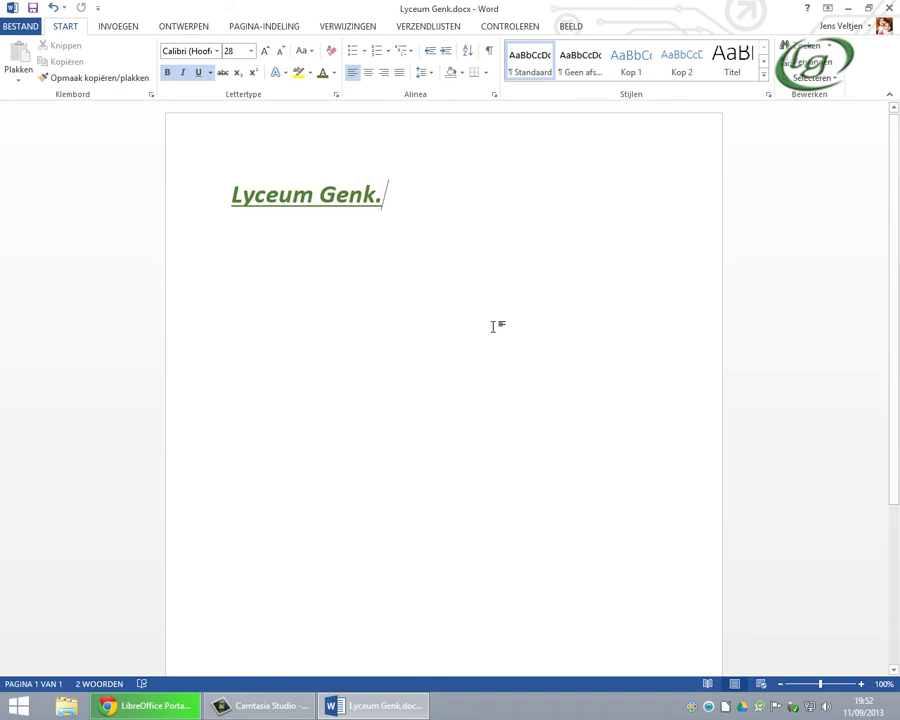
Save a copy in the Lyceum folder as OpenDocument text, Lyceum Genk.odt, accepting the possible incompatibilities, and close Word.
click(33, 28)
click(40, 170)
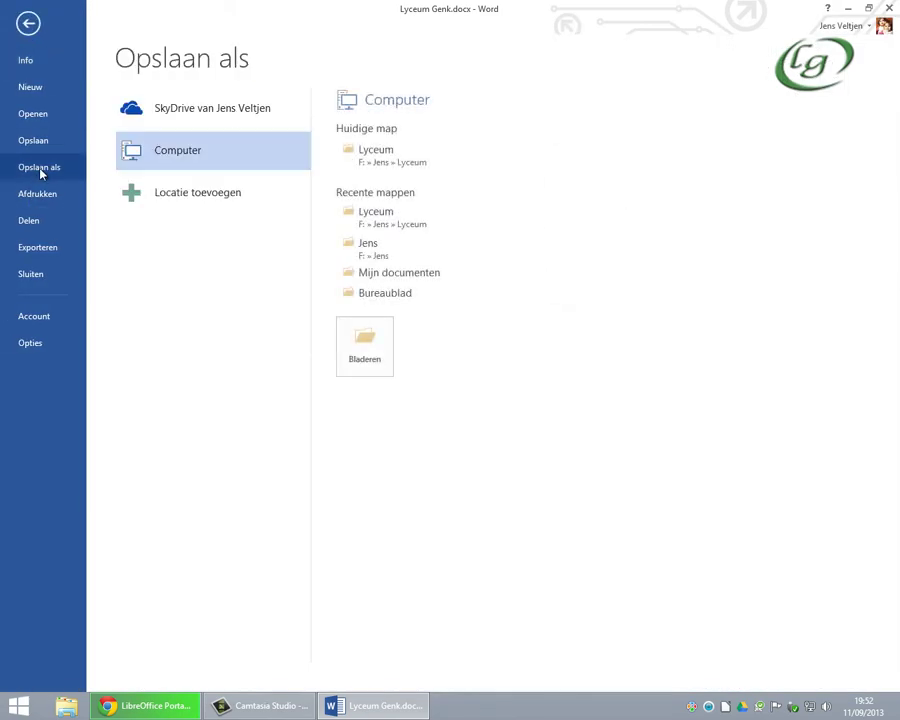
click(362, 342)
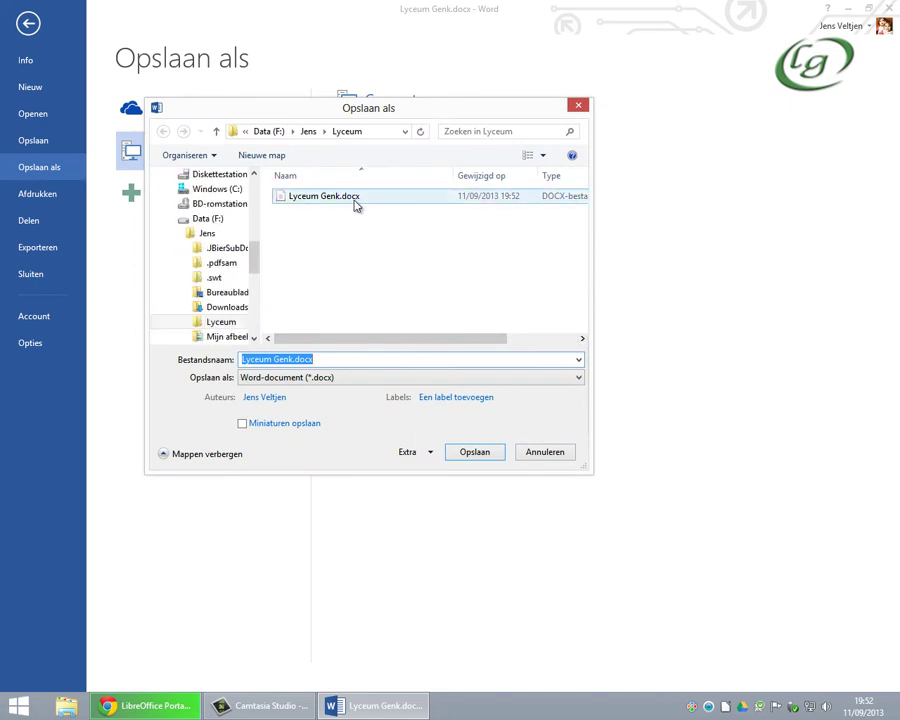
click(318, 380)
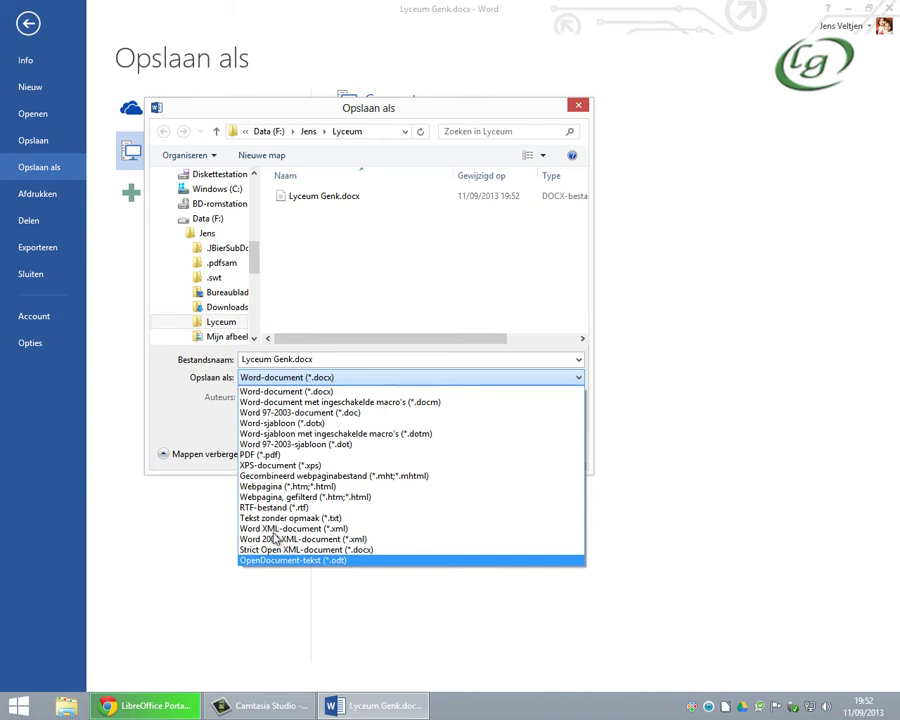
click(338, 562)
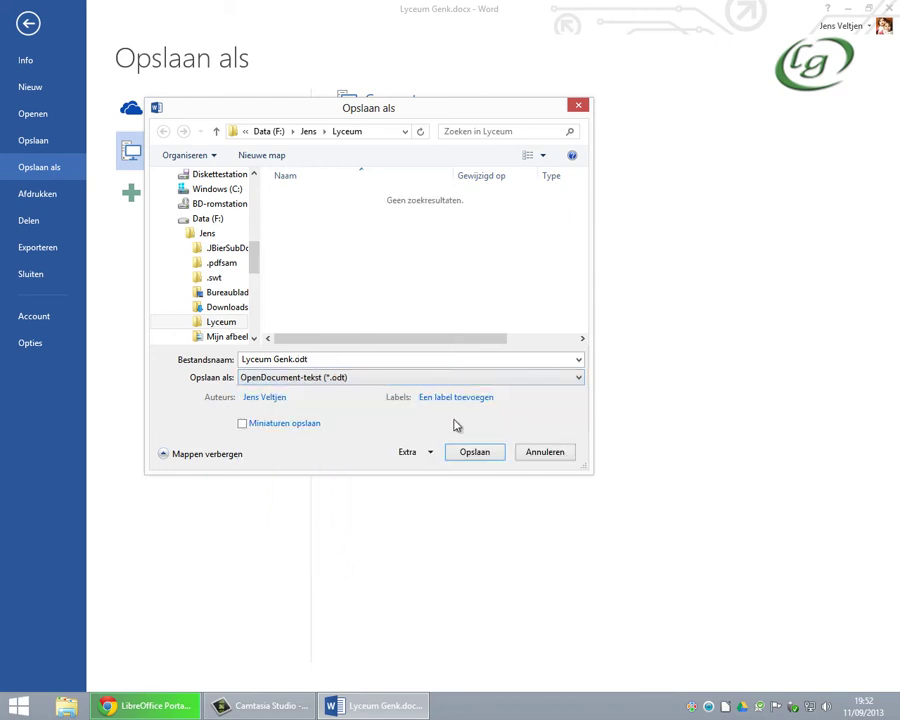
click(474, 452)
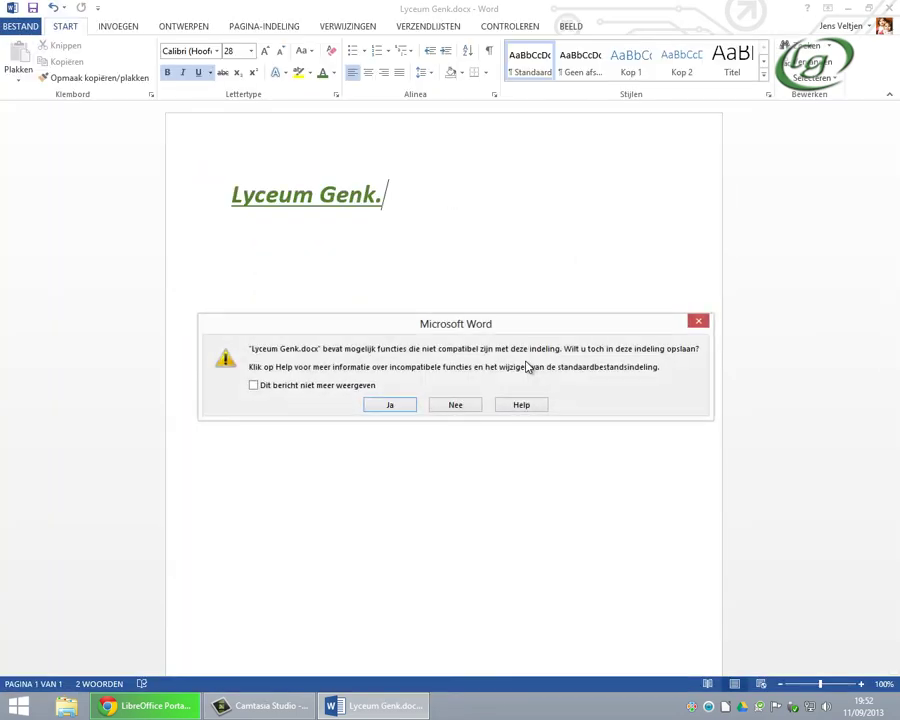
click(410, 411)
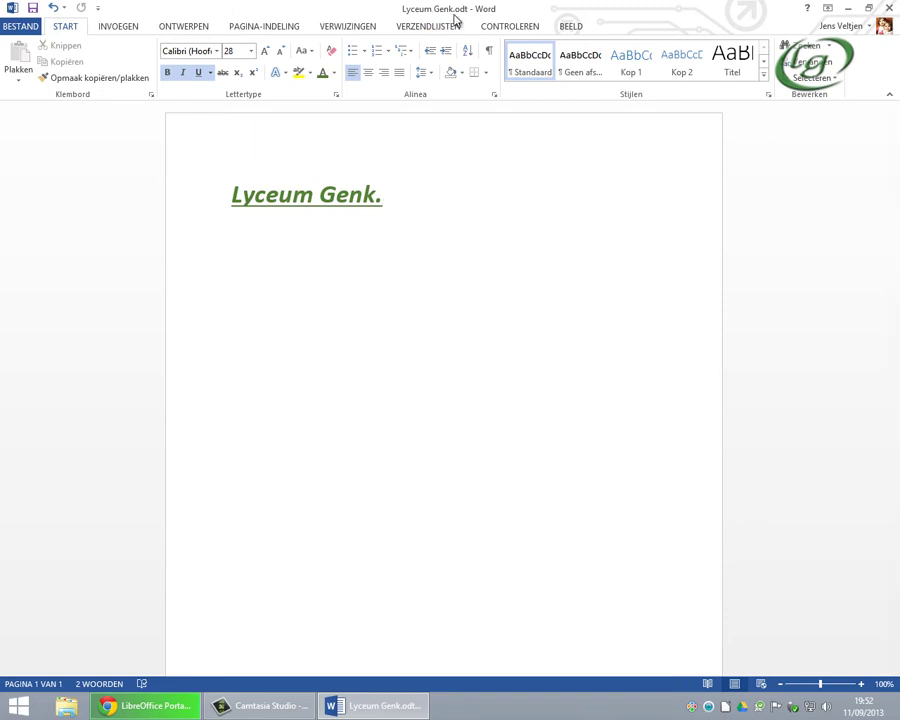
click(889, 9)
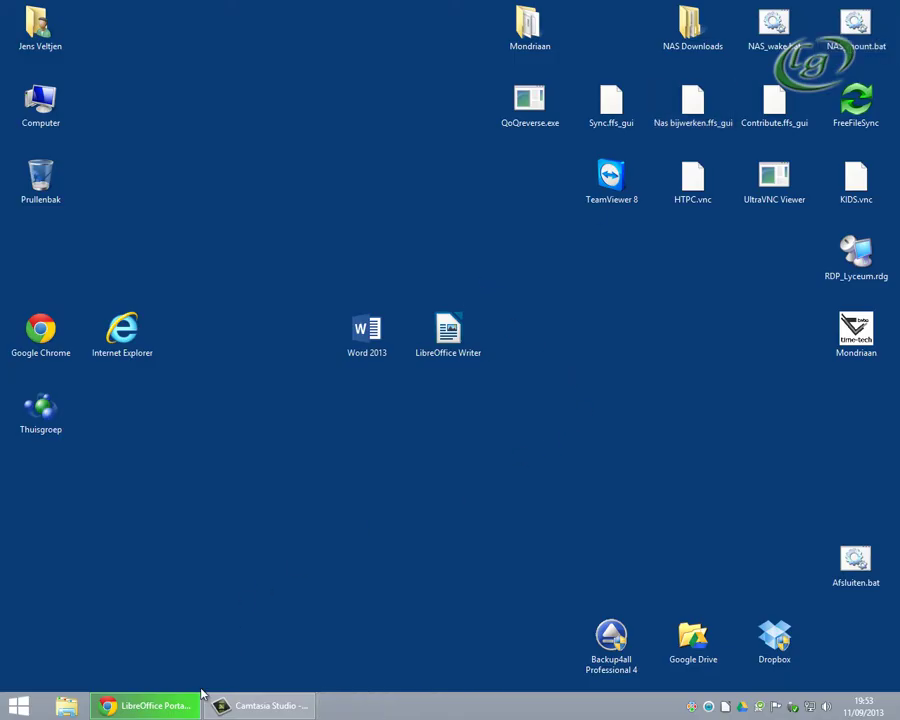
Switch to Chrome to check the progress of the LibreOffice Portable download, and minimize the browser.
click(181, 704)
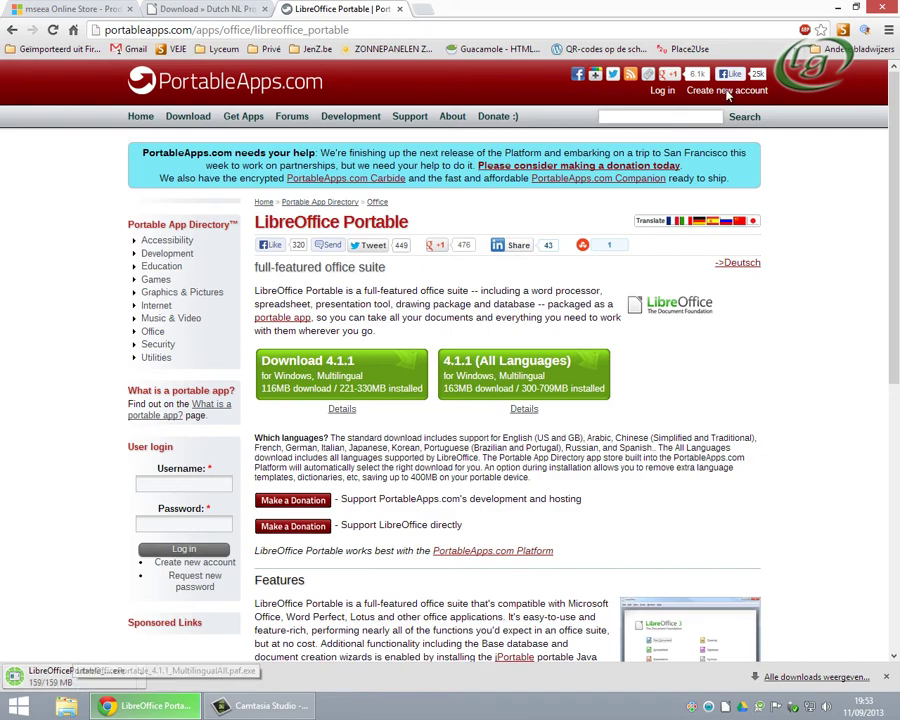
click(839, 8)
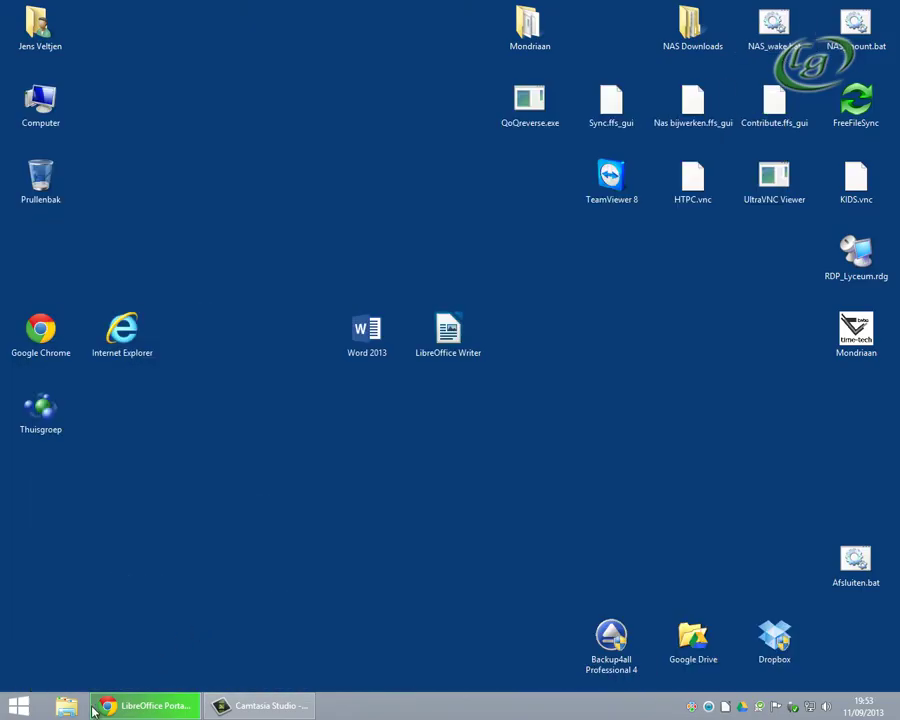
Open File Explorer and browse to the Lyceum folder inside the personal folder on the Data (F:) drive.
key(super+e)
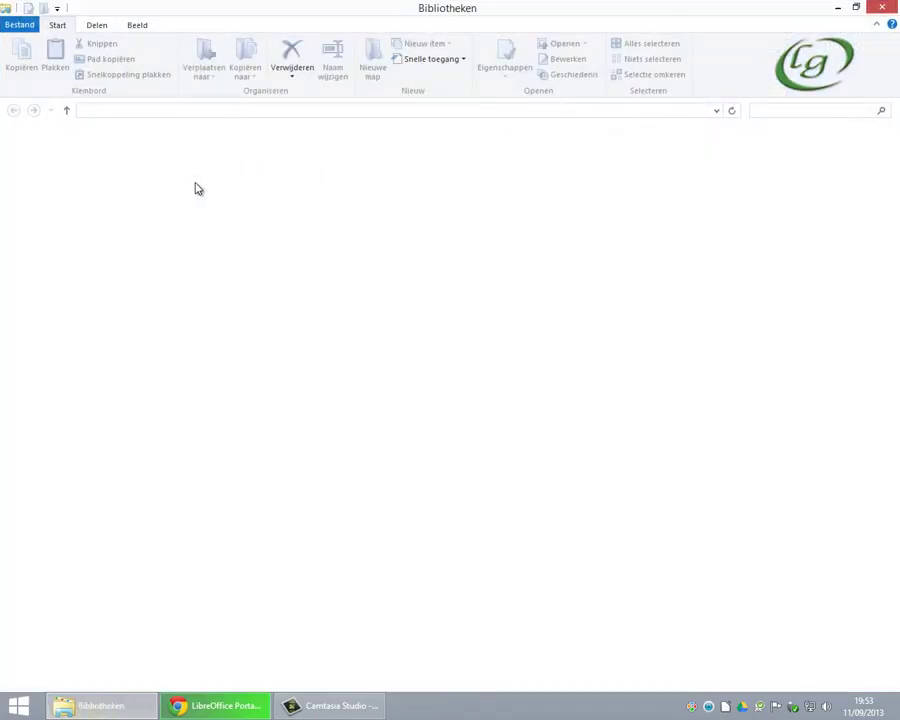
click(55, 390)
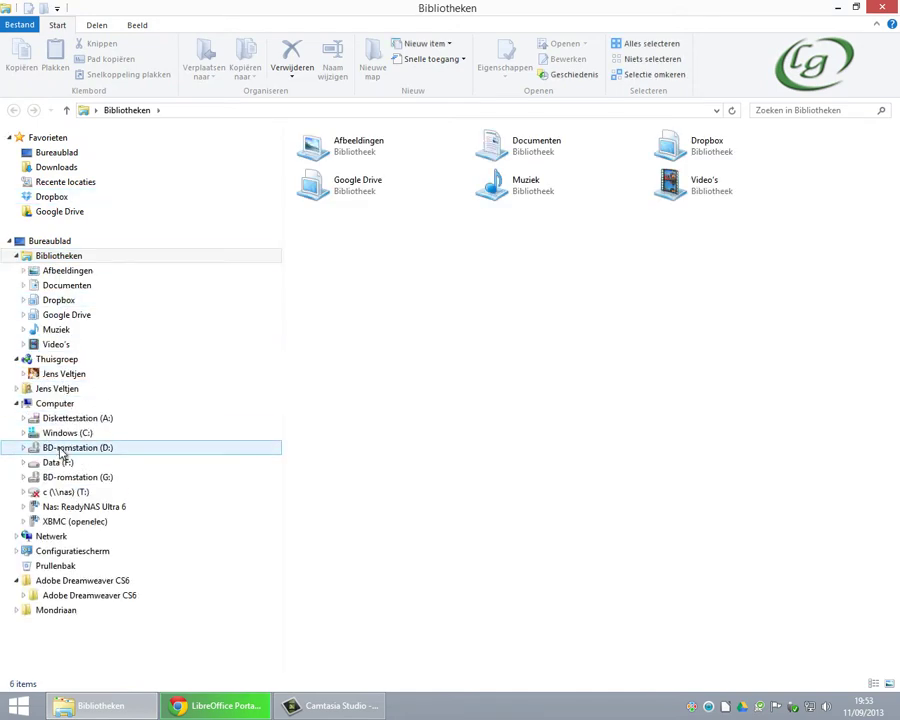
click(62, 447)
click(533, 377)
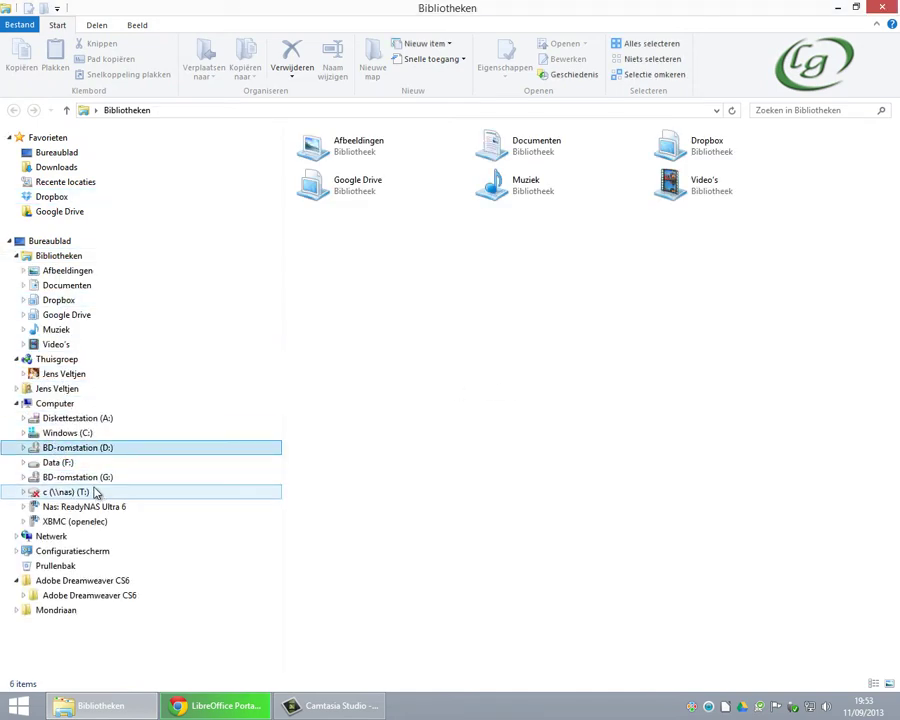
click(60, 462)
double_click(333, 155)
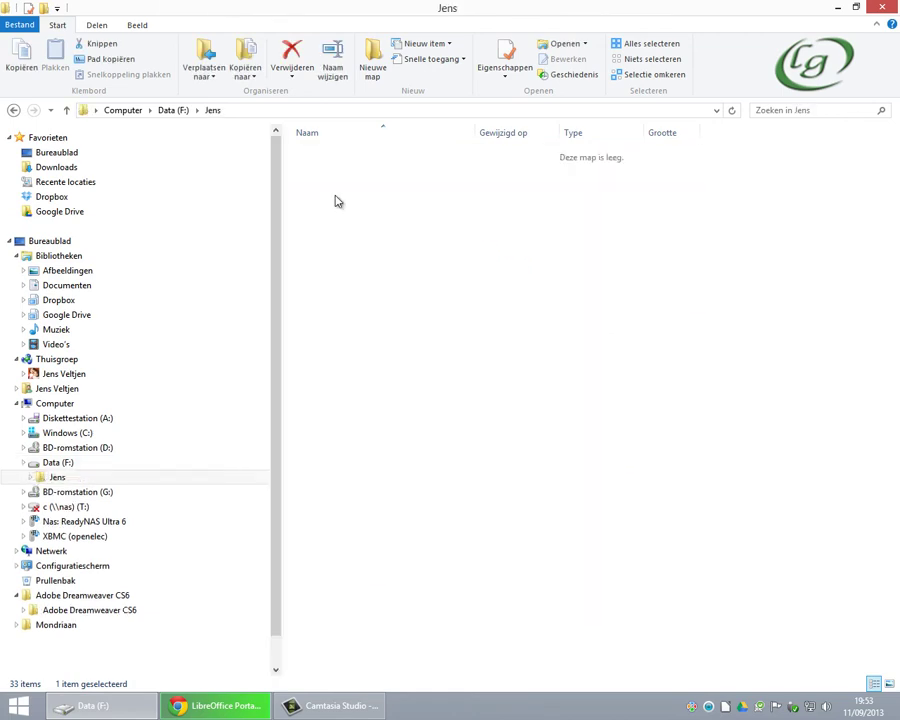
click(330, 229)
double_click(330, 229)
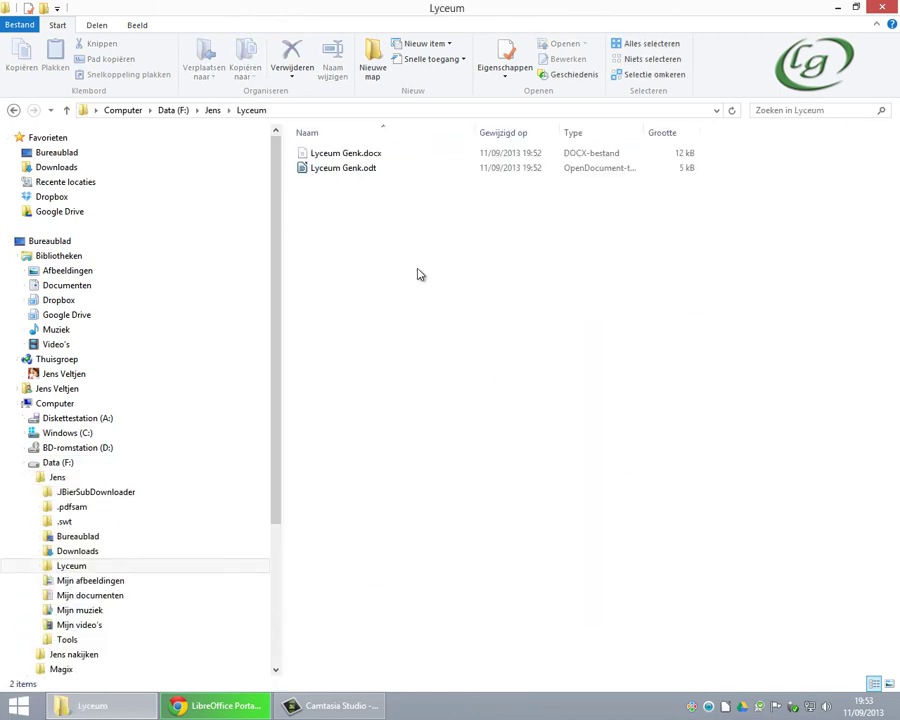
Compare the file types of Lyceum Genk.docx and Lyceum Genk.odt, widening the Type column to read them fully.
click(360, 154)
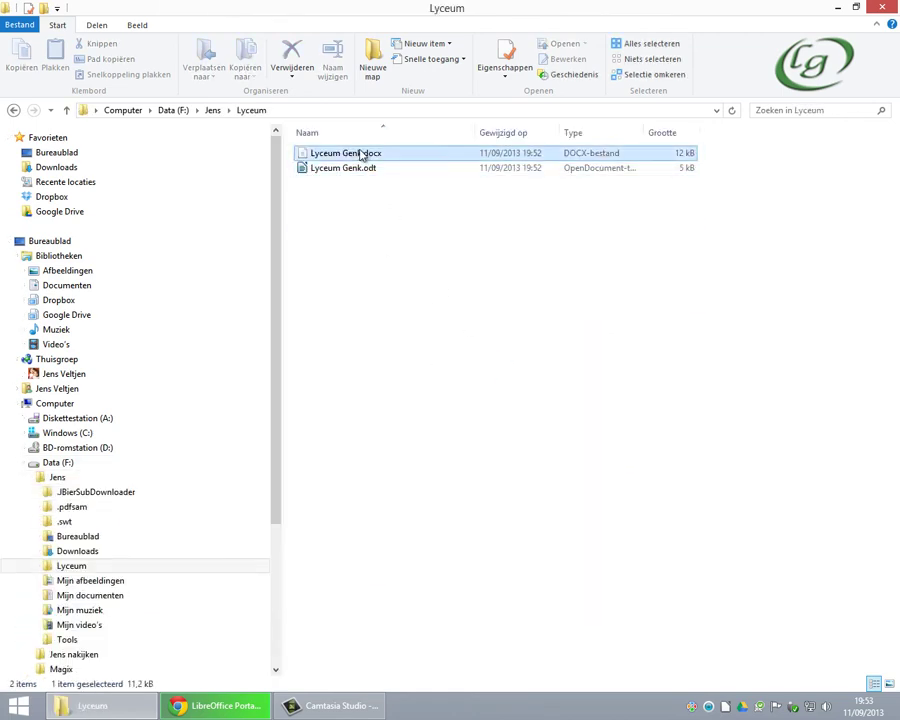
click(590, 168)
drag(642, 132, 671, 134)
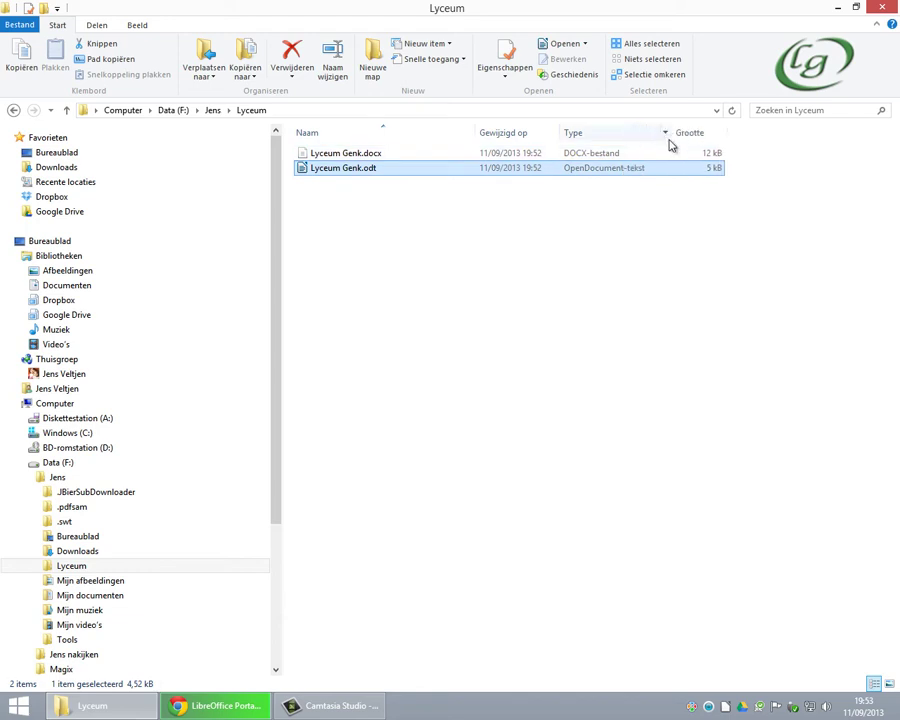
Open Lyceum Genk.odt in LibreOffice Writer and add the text "Alles lijkt ok." below the heading, leaving an empty line between.
double_click(321, 172)
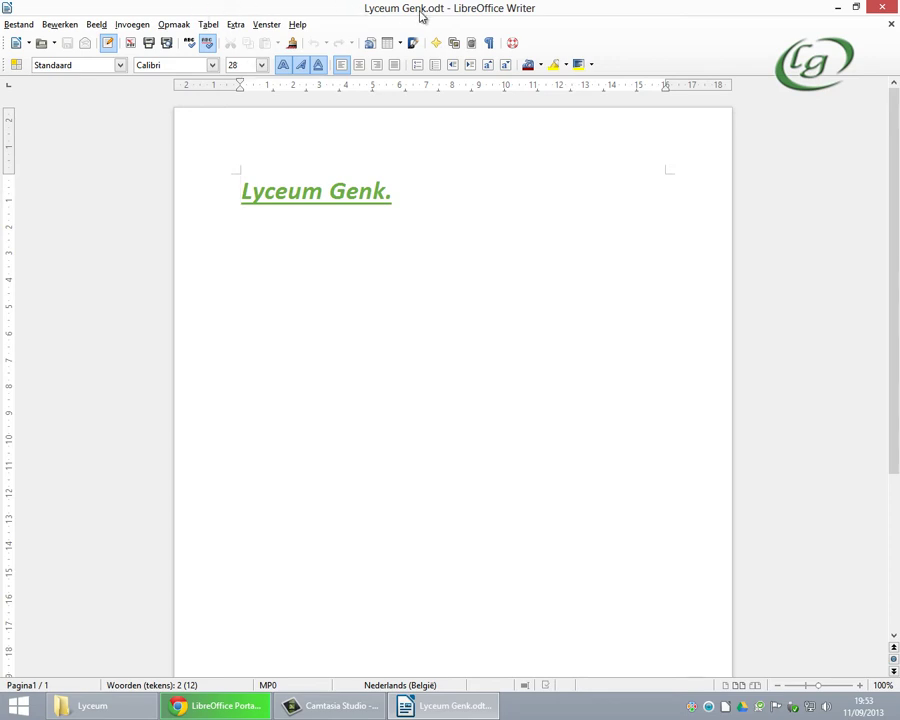
click(419, 197)
text(All)
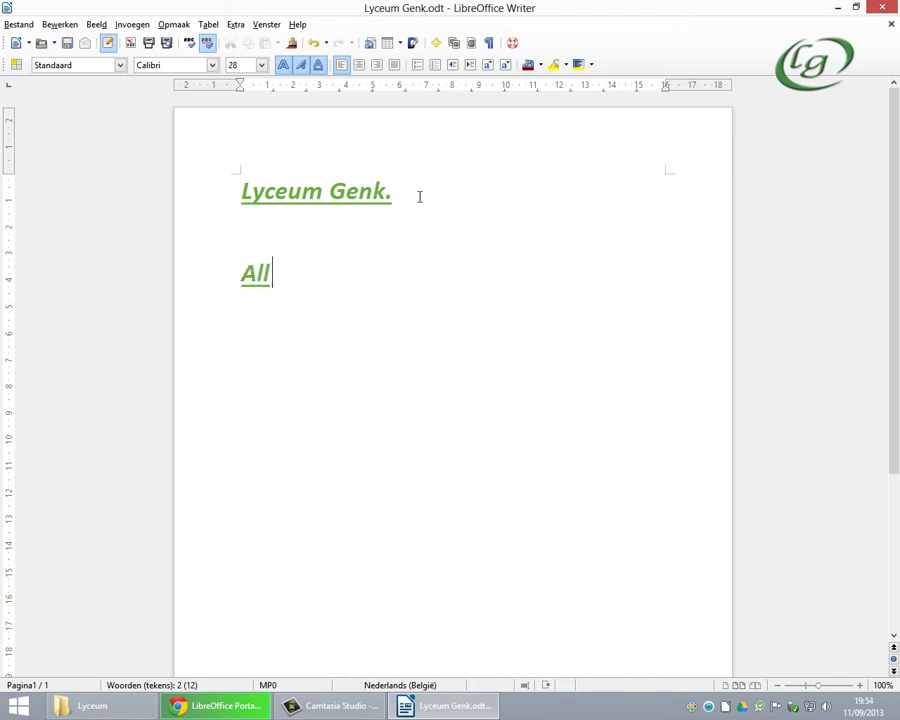
text(es lijkt ok)
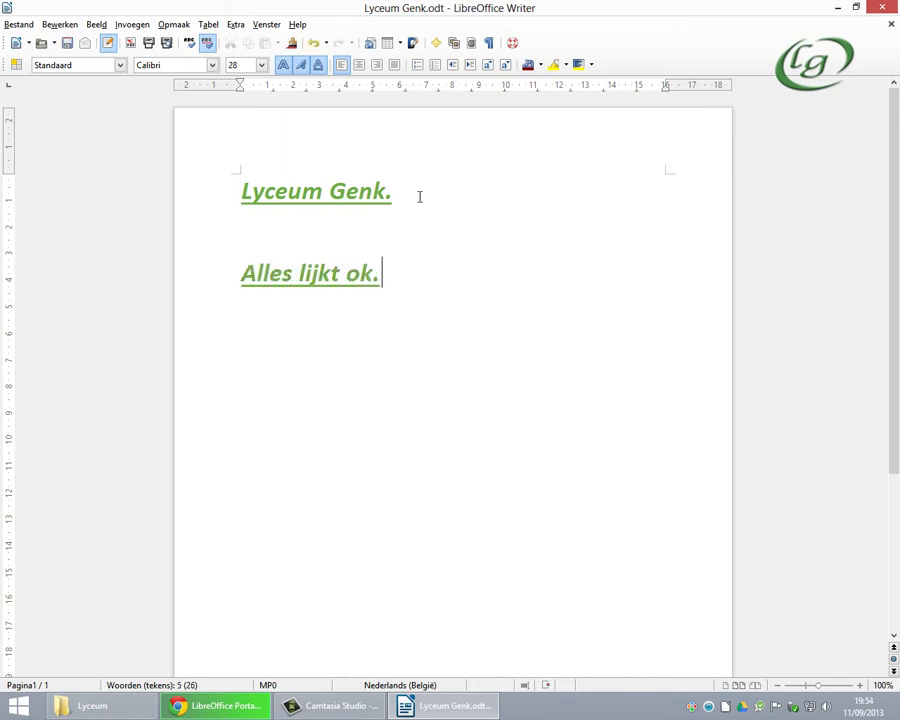
Remove the bold, italic and underline formatting from the line "Alles lijkt ok." and align it right.
text(.)
key(shift+Home)
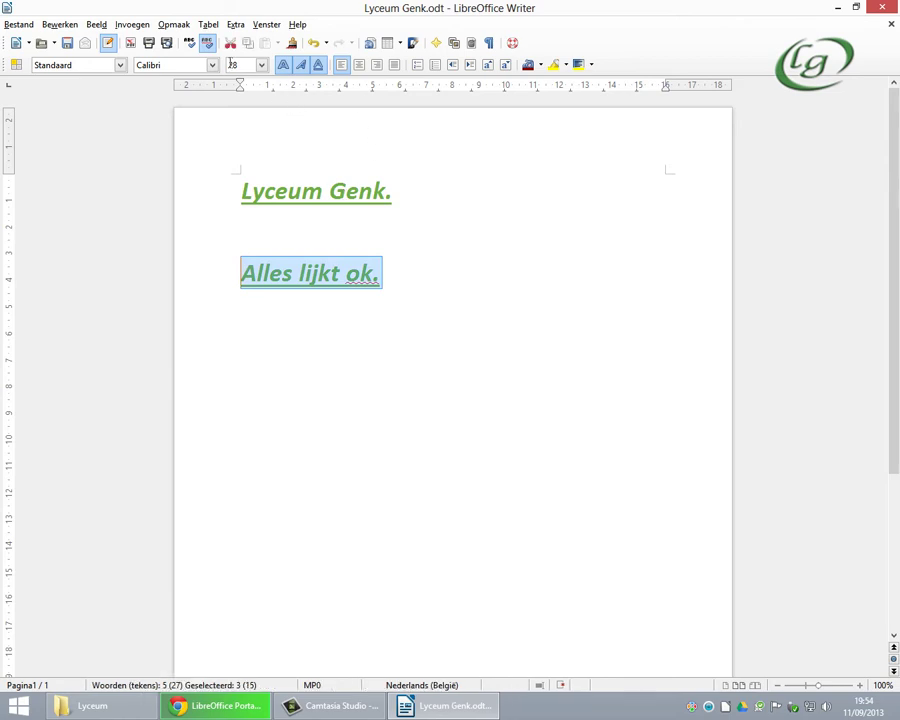
click(283, 65)
click(301, 66)
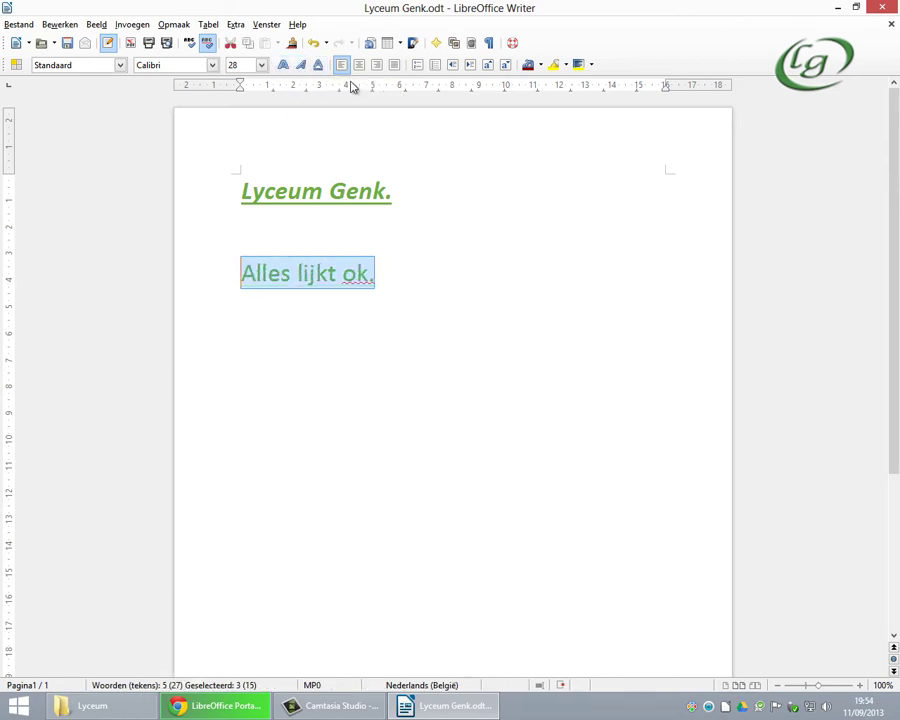
click(376, 66)
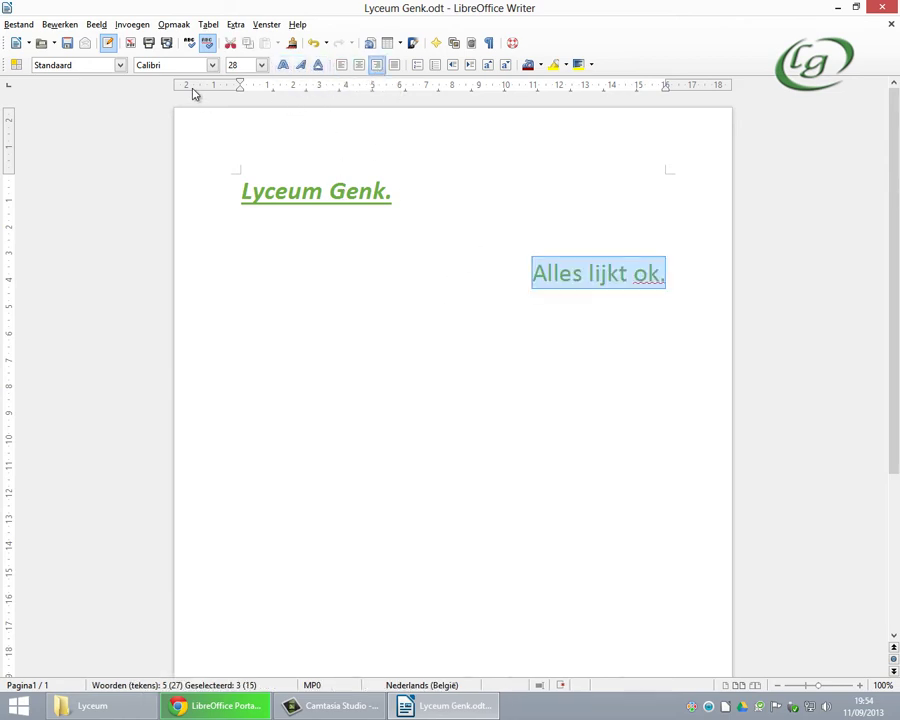
Set the font of "Alles lijkt ok." to Century and its text colour to black.
click(213, 65)
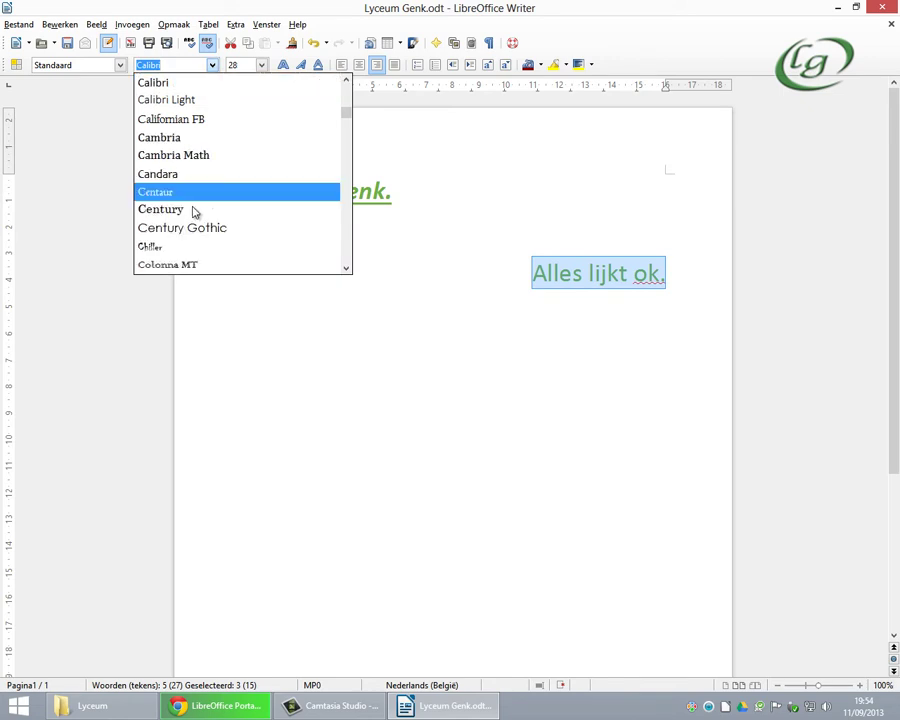
click(163, 210)
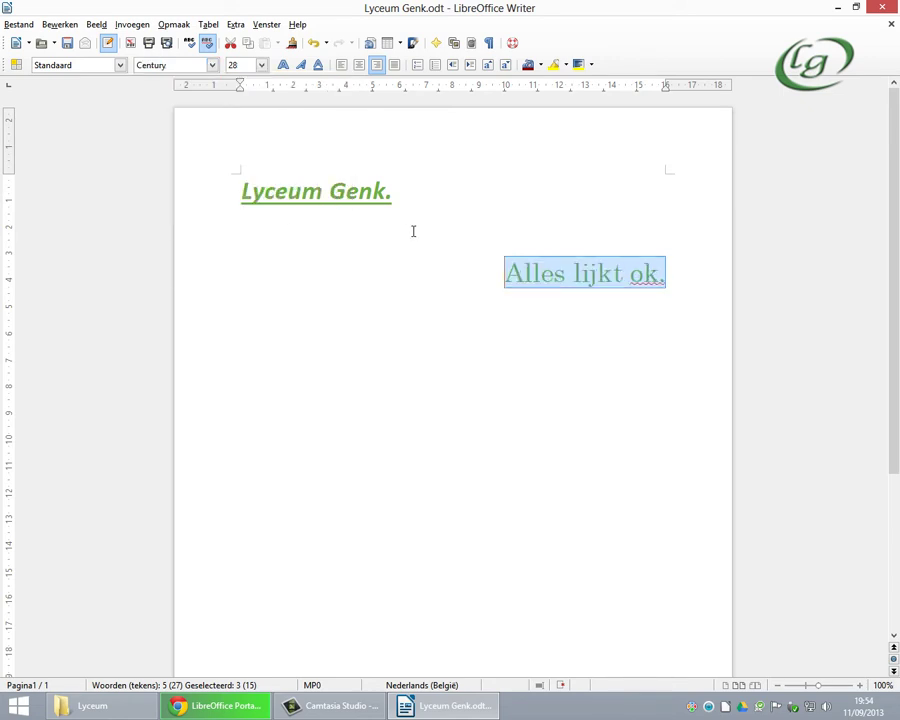
click(540, 65)
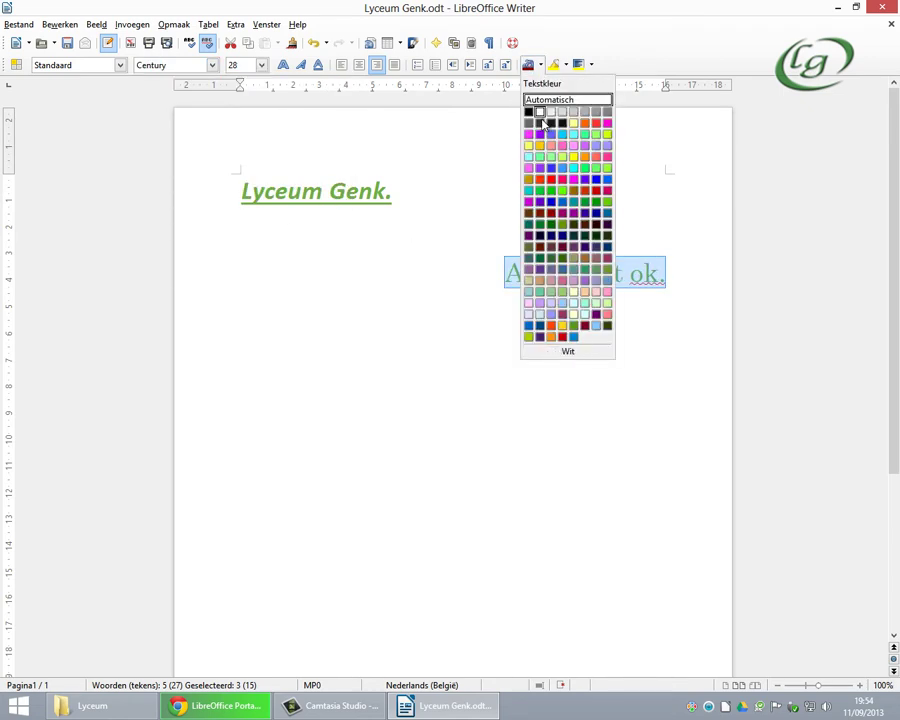
click(528, 113)
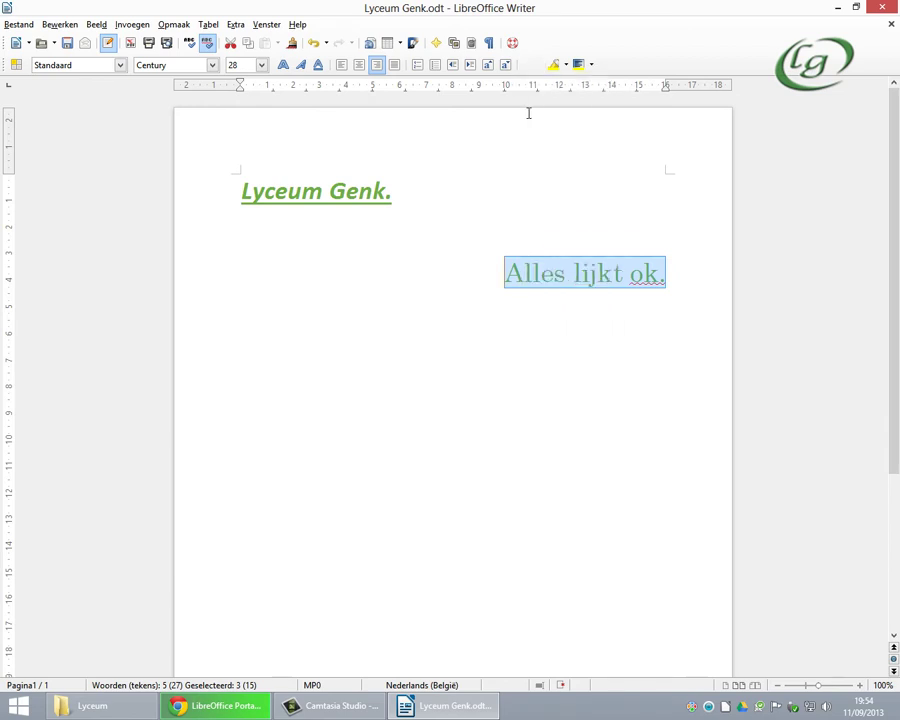
click(437, 310)
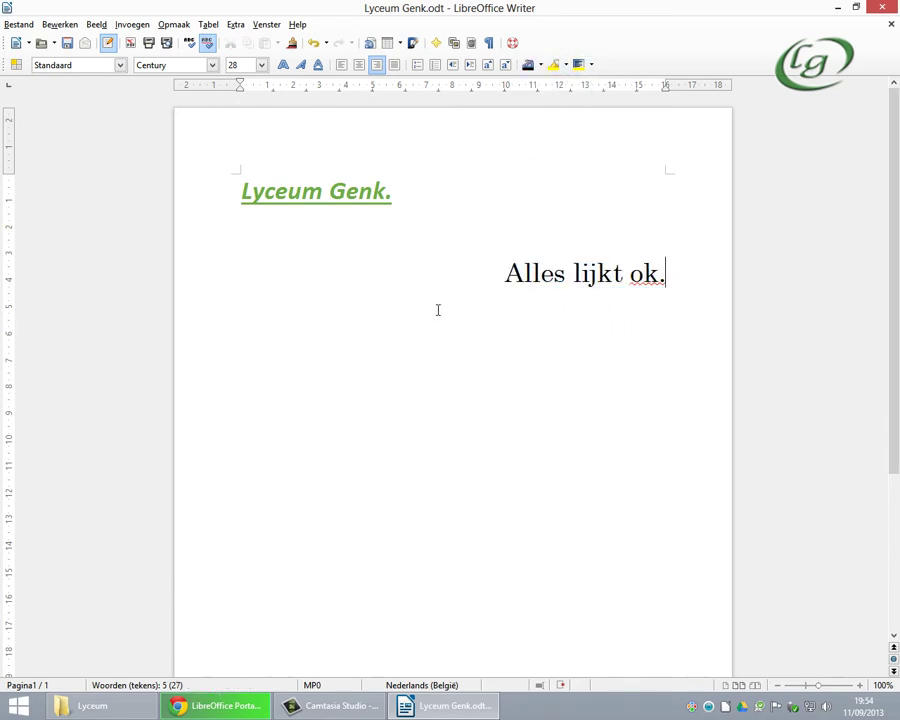
Save the document under the new name Lyceum Genk v2.odt in the Lyceum folder.
click(14, 24)
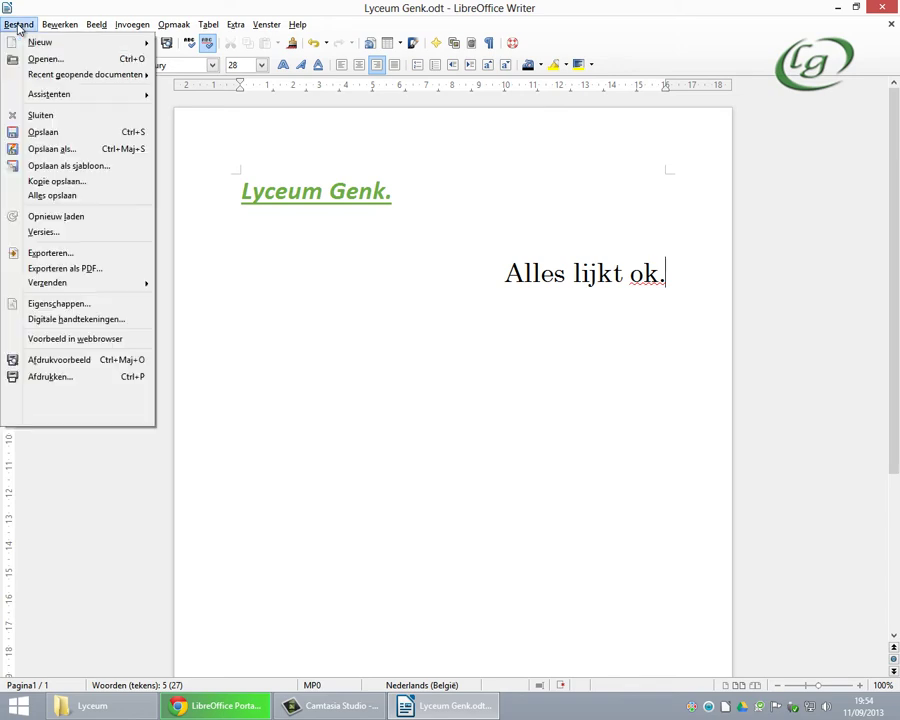
click(58, 150)
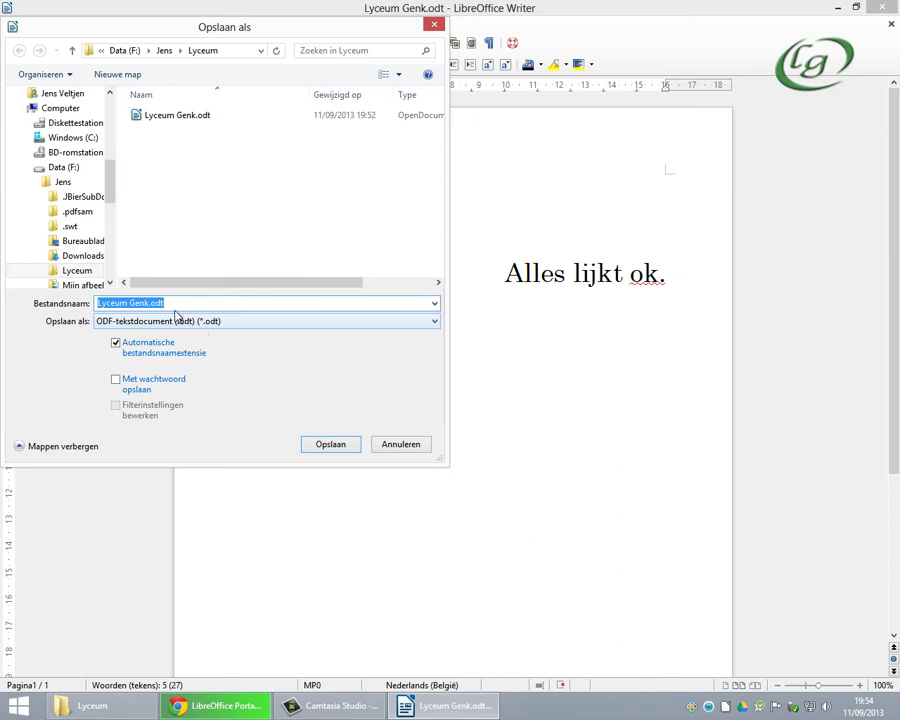
click(149, 303)
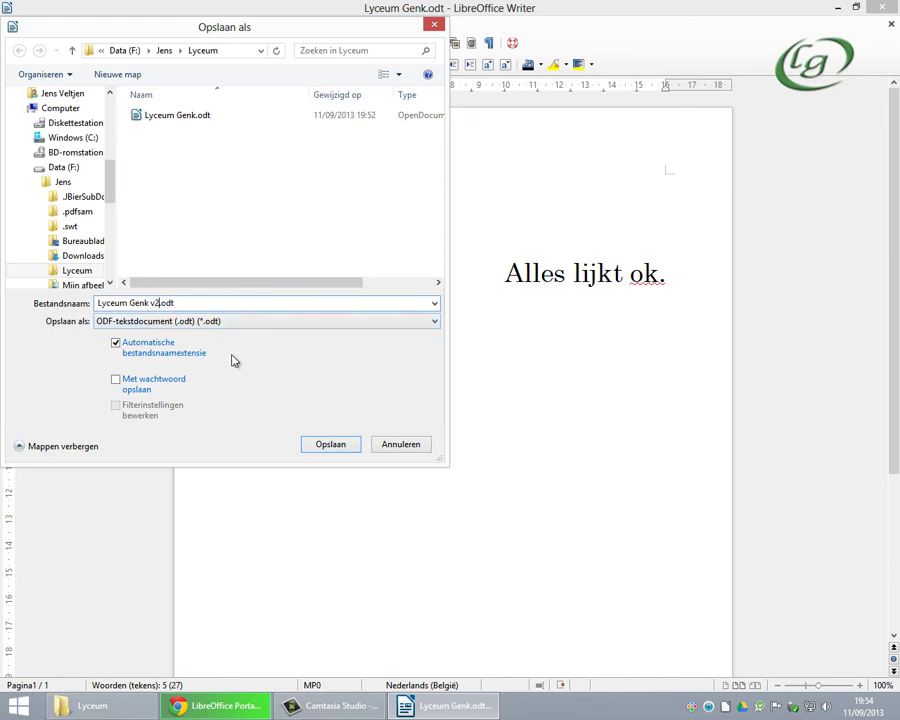
click(350, 444)
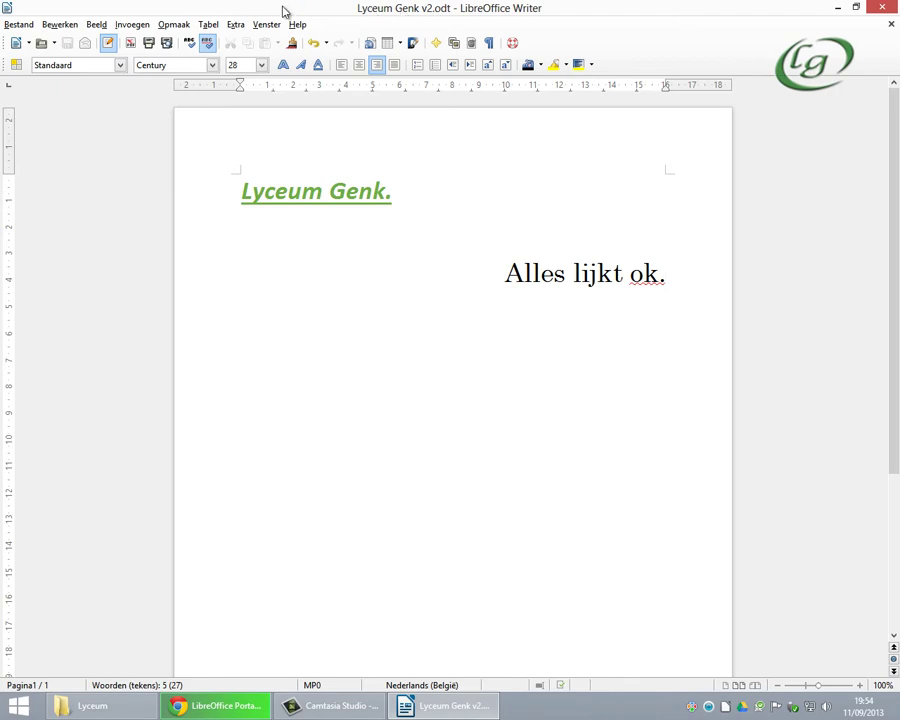
Save the document also as Lyceum Genk v2.docx in Microsoft Word 2007/2010 XML format, keeping that format, and close Writer.
click(20, 24)
click(62, 147)
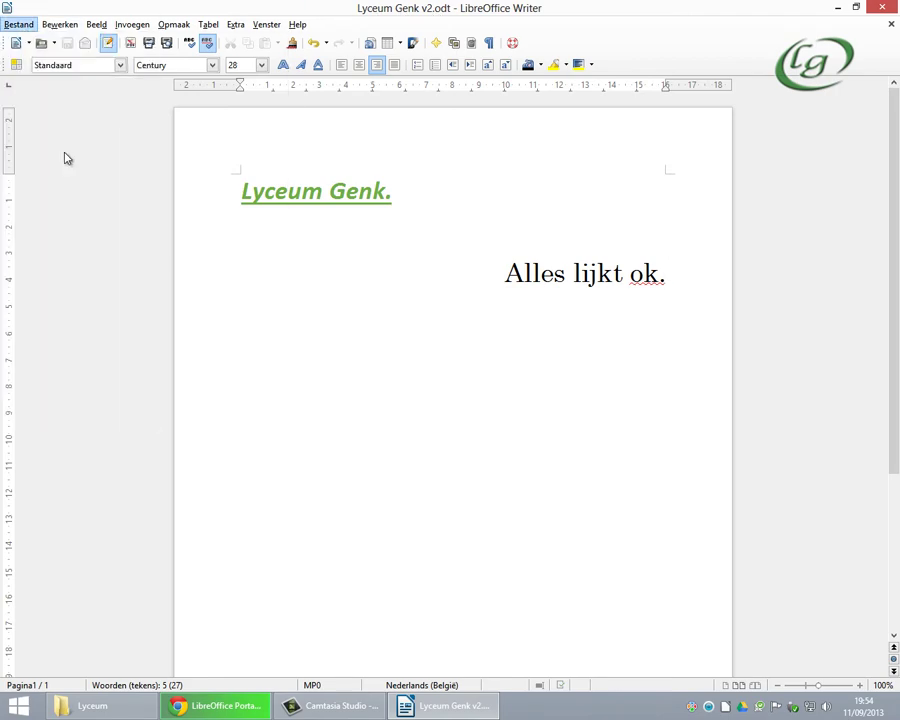
click(196, 321)
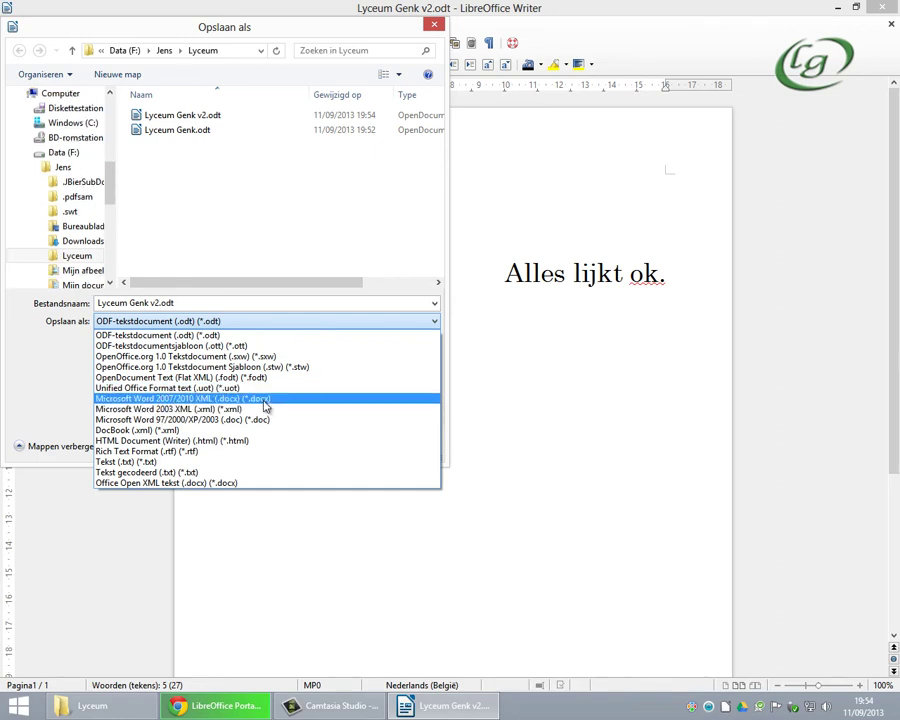
click(265, 399)
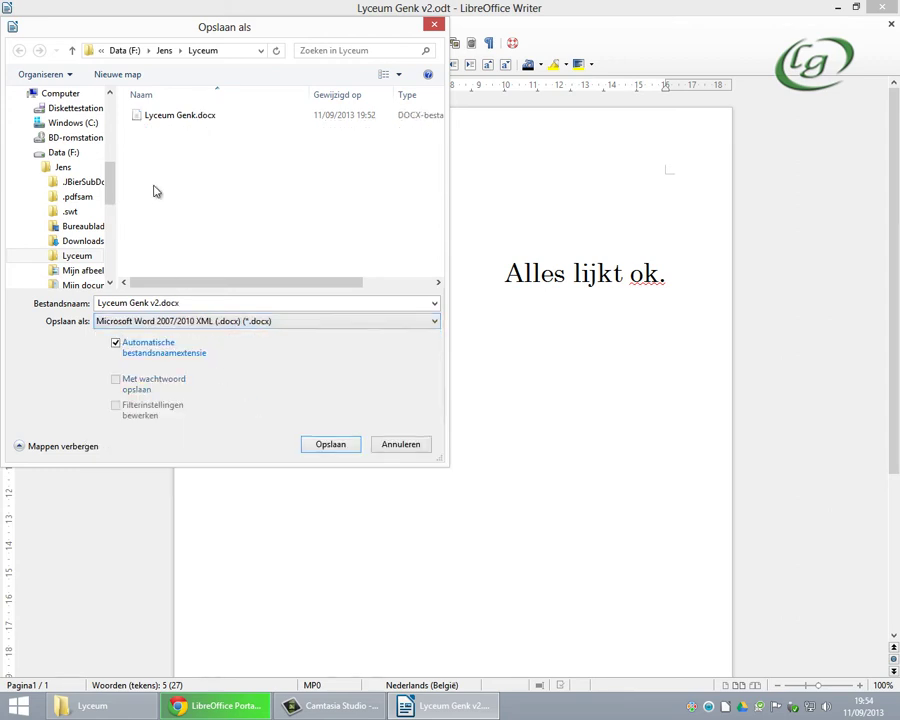
click(347, 445)
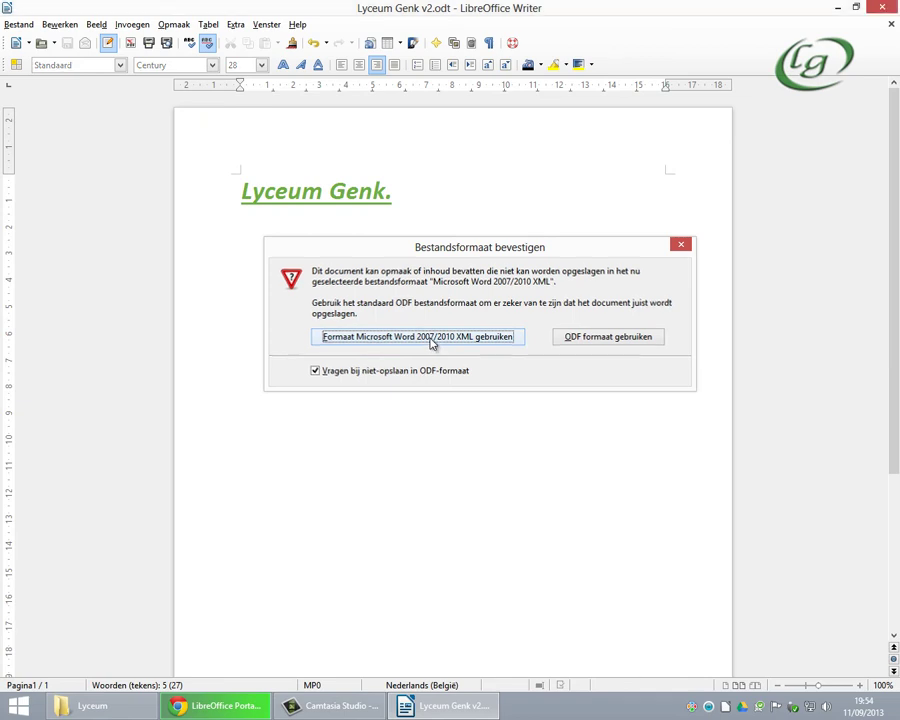
click(430, 340)
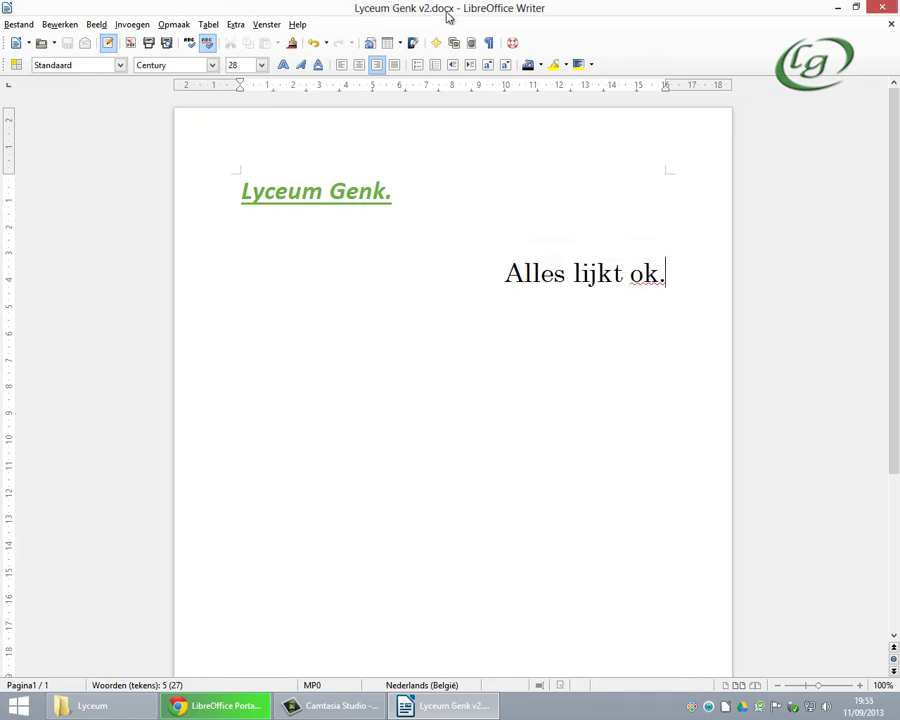
click(880, 10)
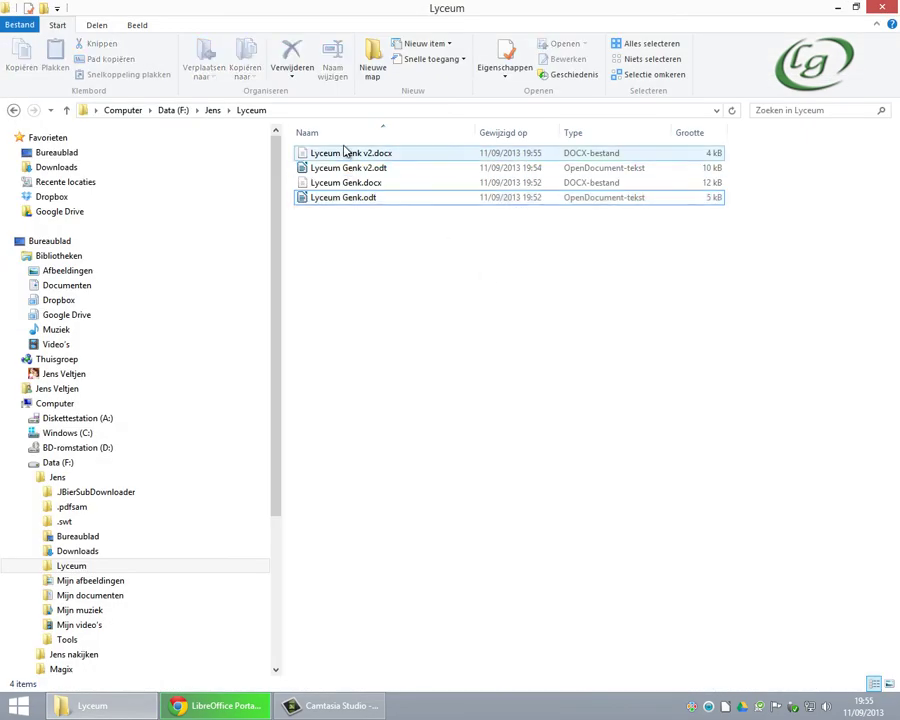
Open Lyceum Genk v2.odt from the Lyceum folder to check its saved formatting, and close it.
click(366, 153)
click(356, 170)
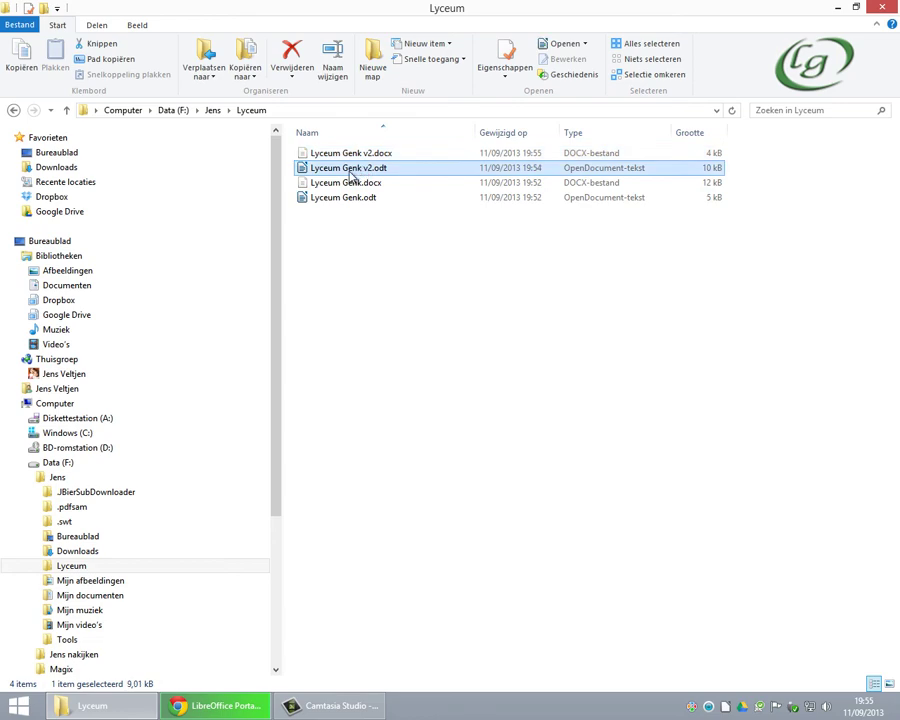
double_click(372, 172)
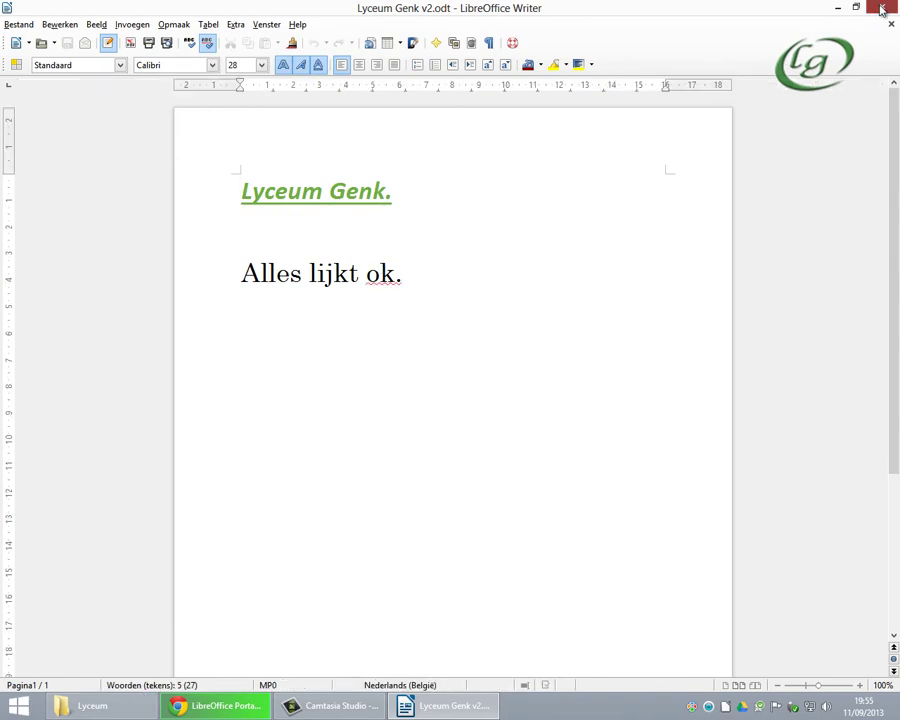
click(882, 7)
Open Lyceum Genk v2.docx with Word (desktop), decline selecting the file types Word should open, check the layout and close the document.
click(374, 155)
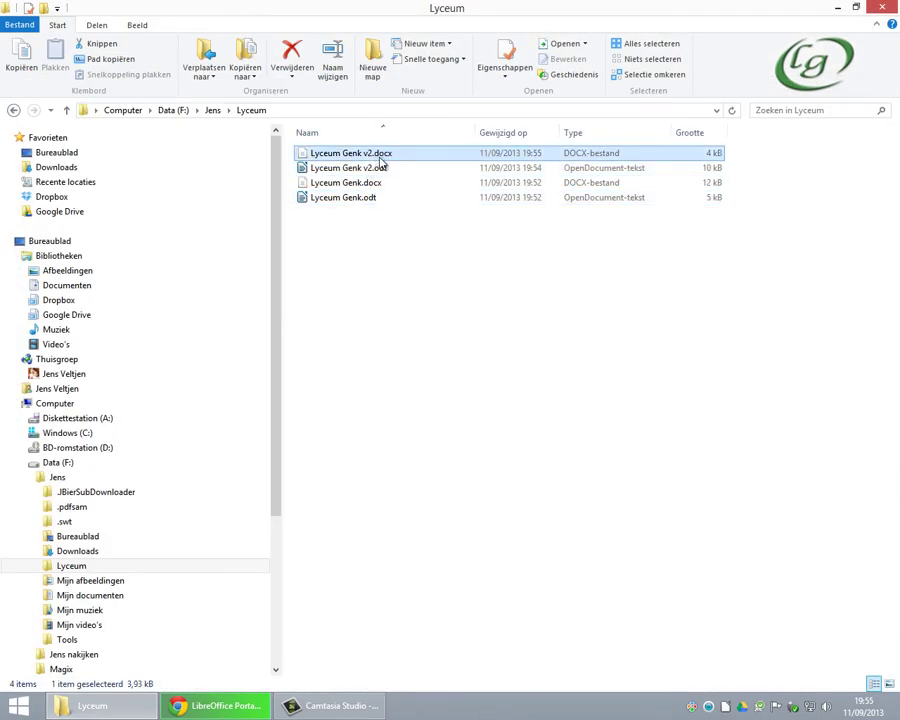
double_click(381, 158)
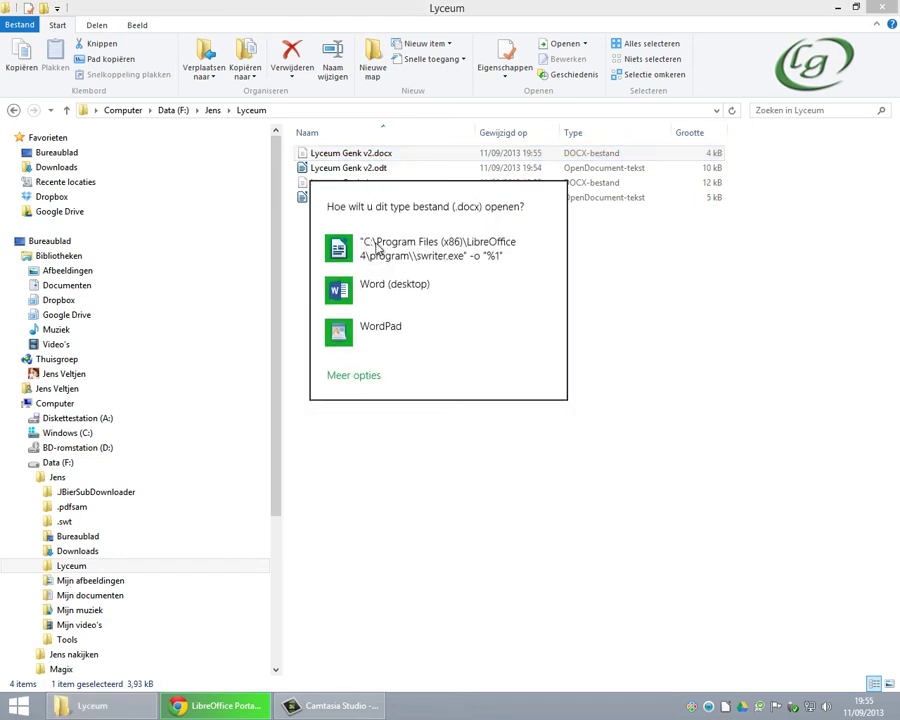
click(390, 297)
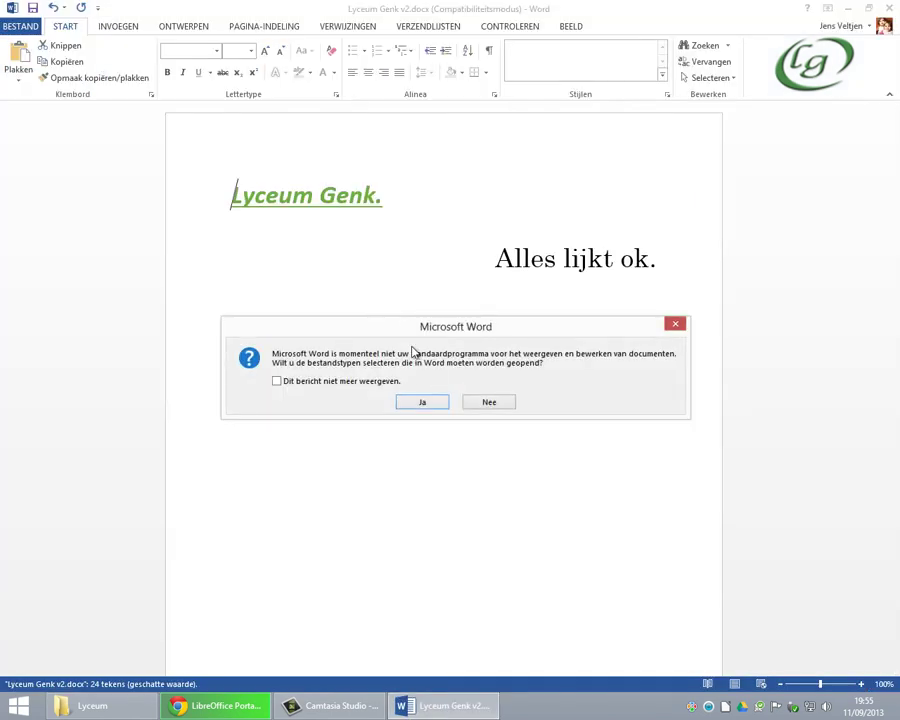
click(482, 404)
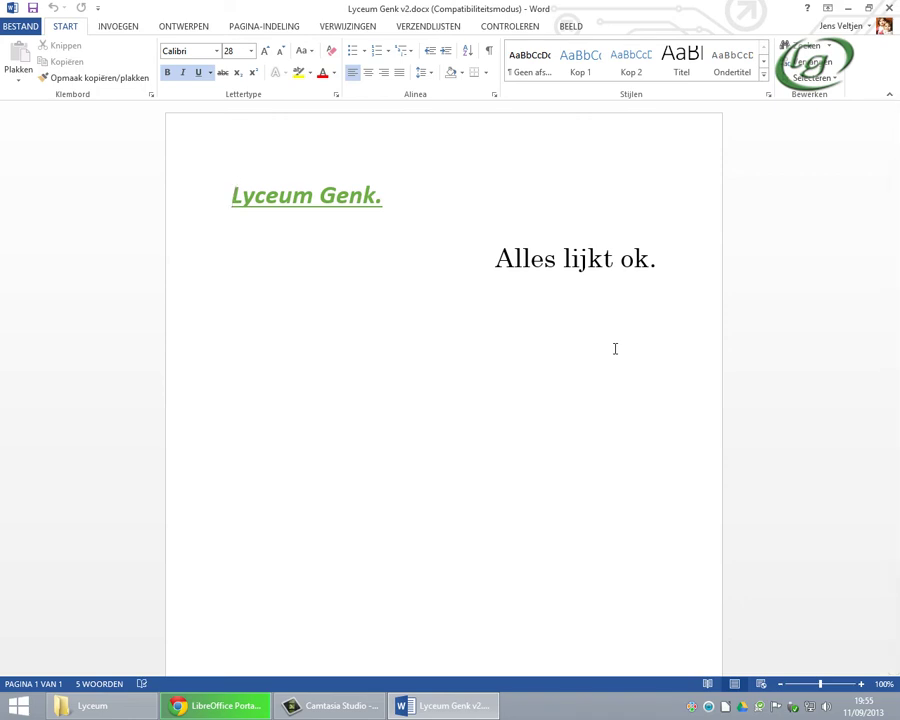
click(888, 7)
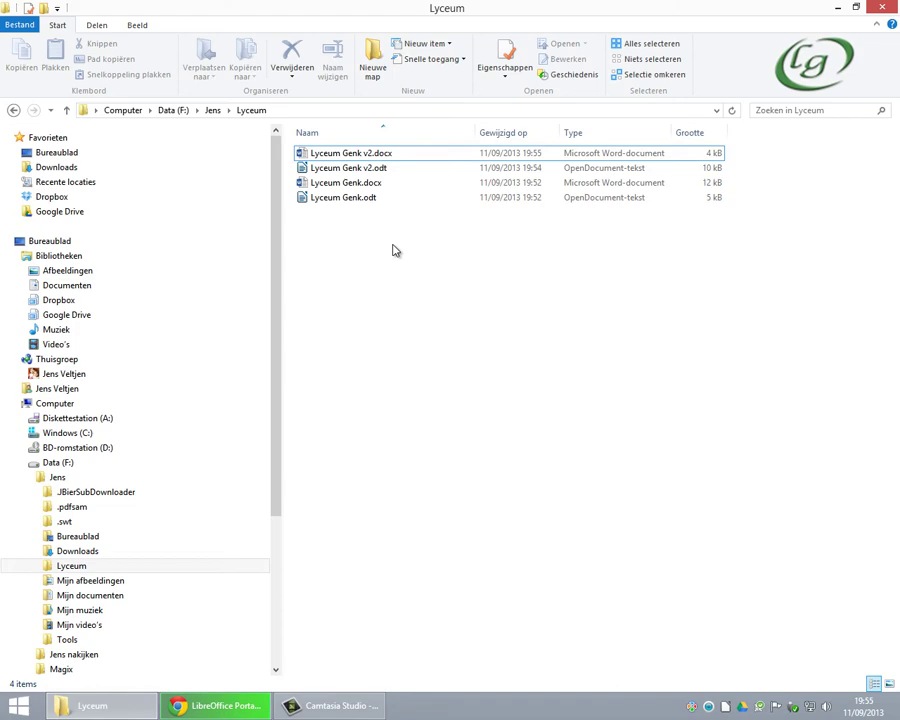
Switch to Chrome, run the downloaded LibreOffice Portable installer and choose Nederlands as the installer language.
click(240, 706)
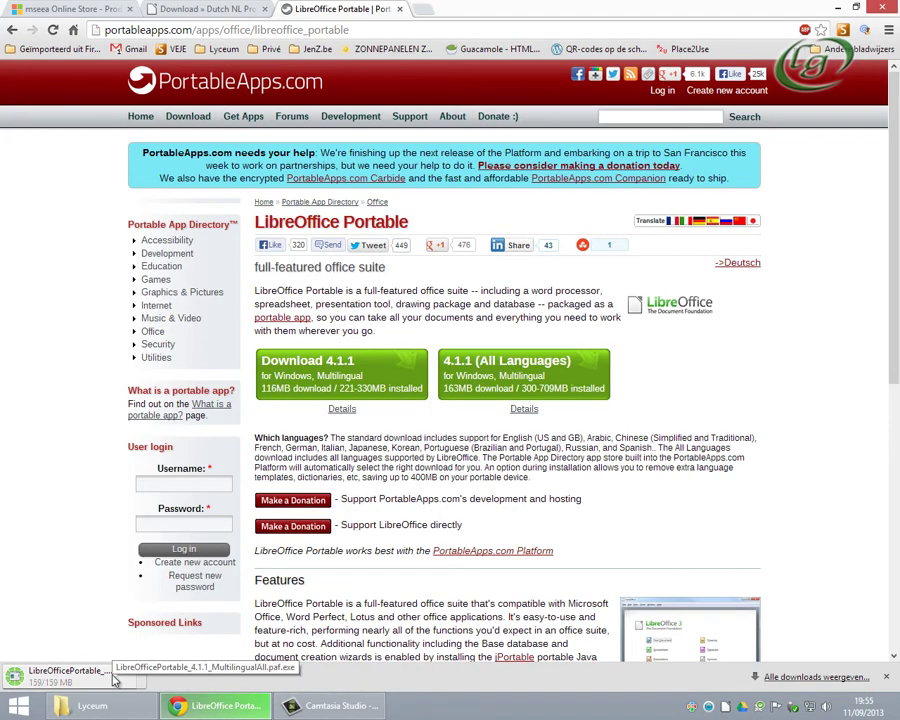
click(115, 675)
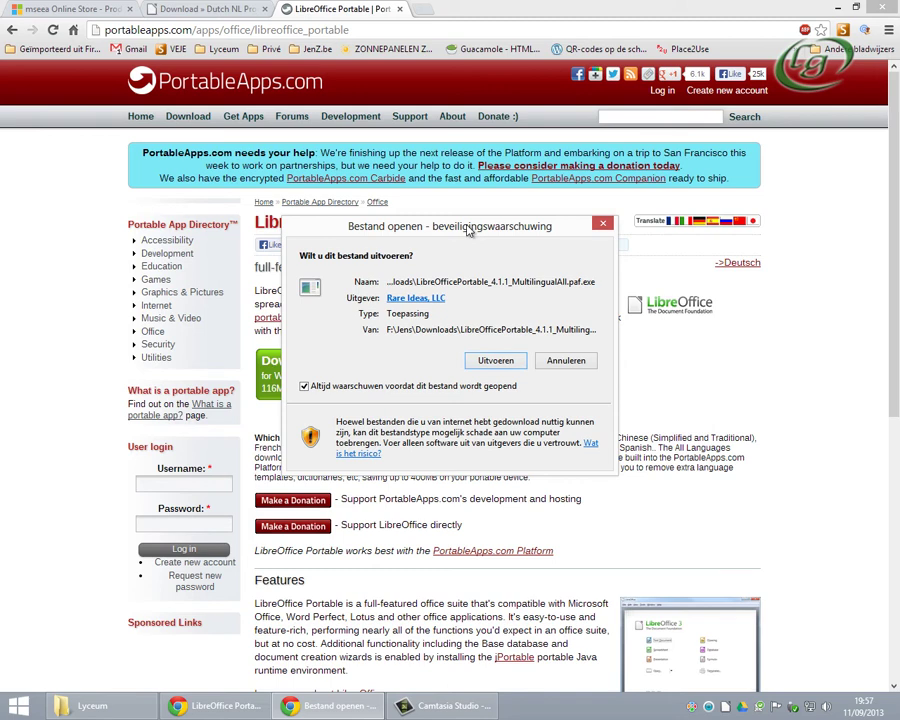
drag(458, 217, 438, 207)
click(464, 333)
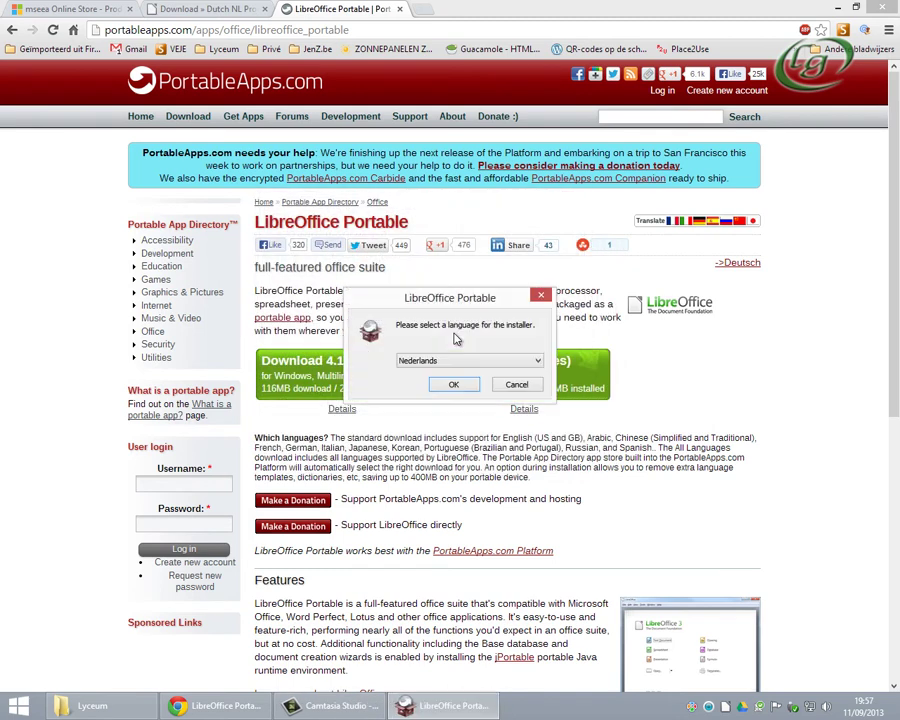
click(455, 386)
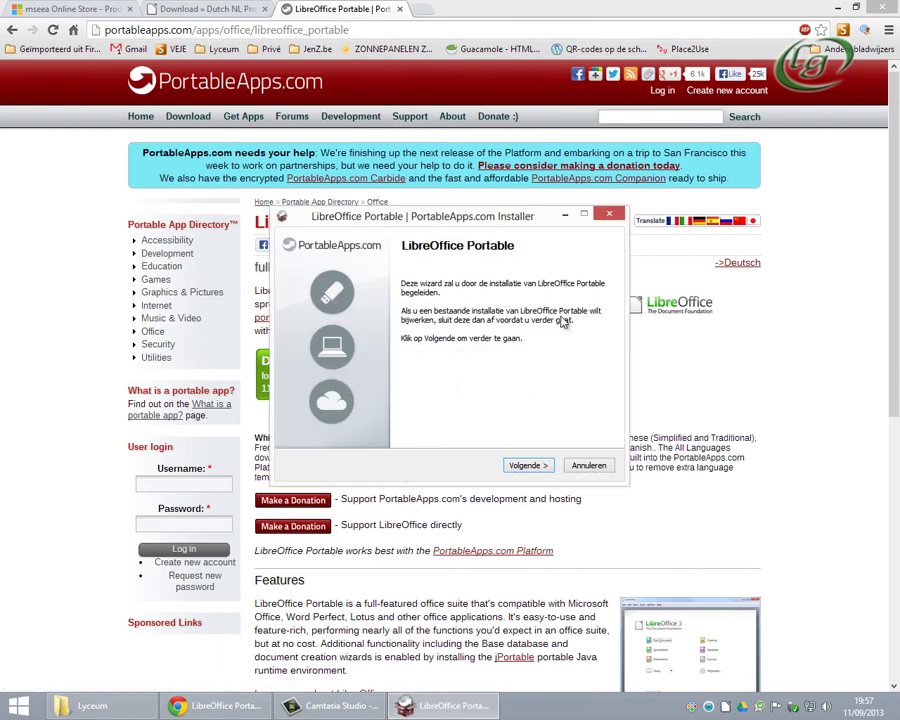
Continue to the installer's component selection, enable Remove Extra Languages, and proceed to the installation location.
click(527, 466)
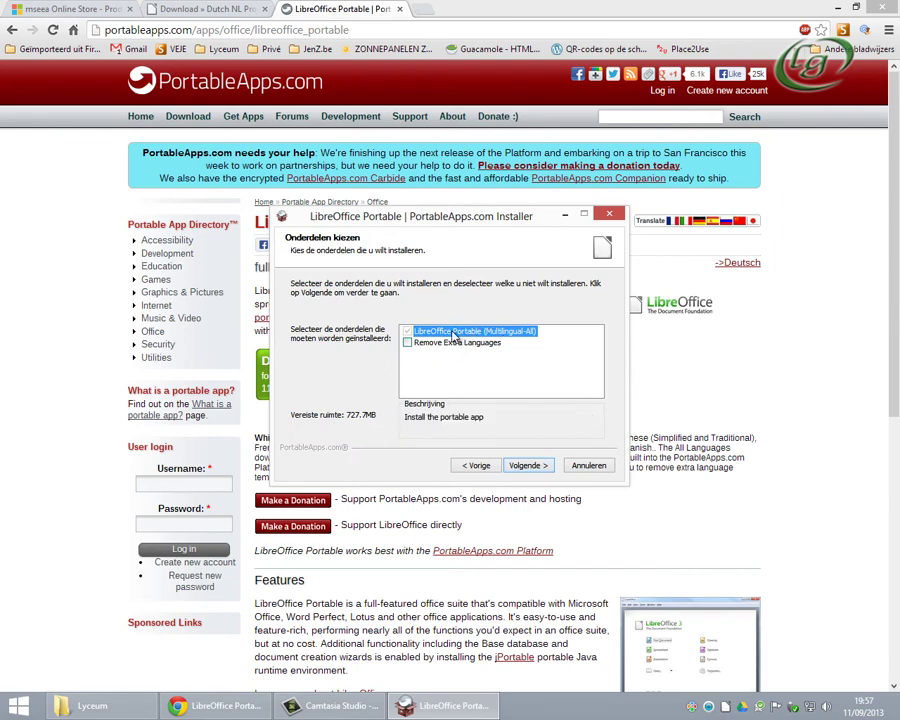
mouse_move(447, 347)
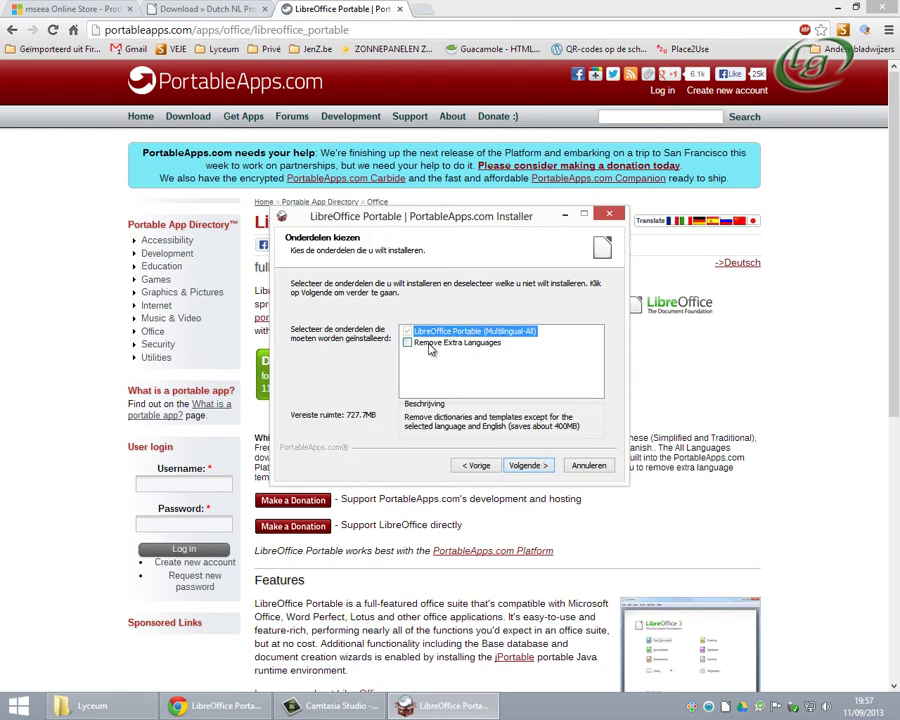
click(450, 347)
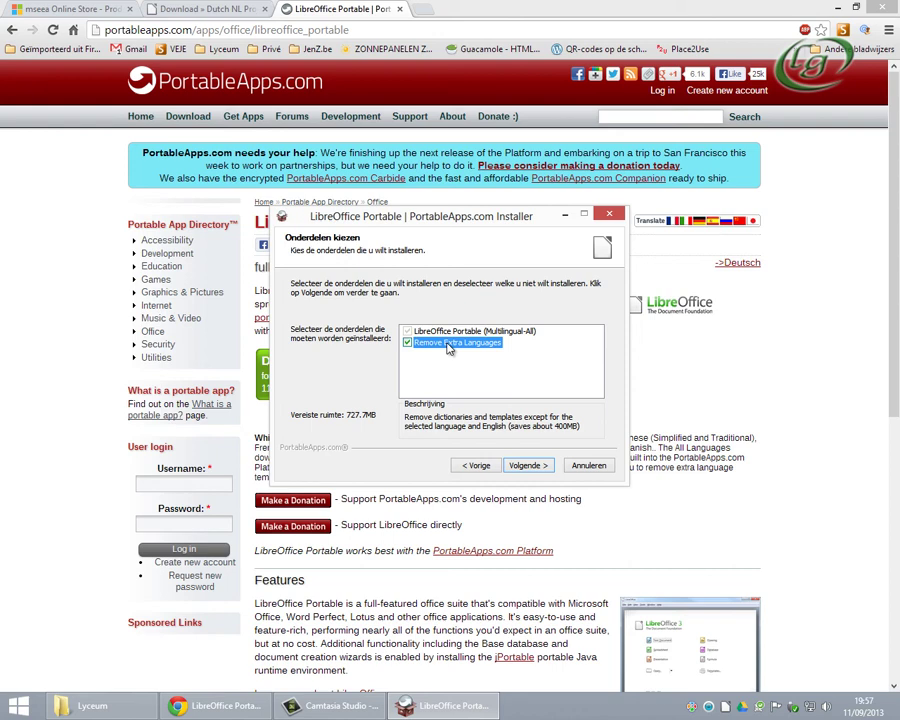
click(527, 467)
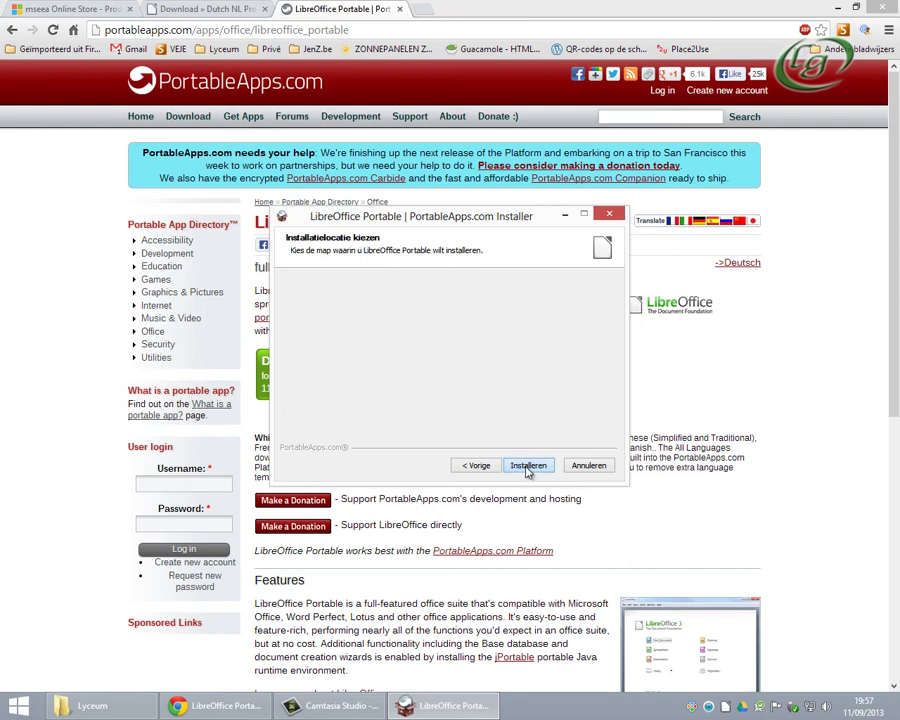
Set the installation location to a new DraagbareApps folder on the Data (F:) drive and start the installation.
click(372, 384)
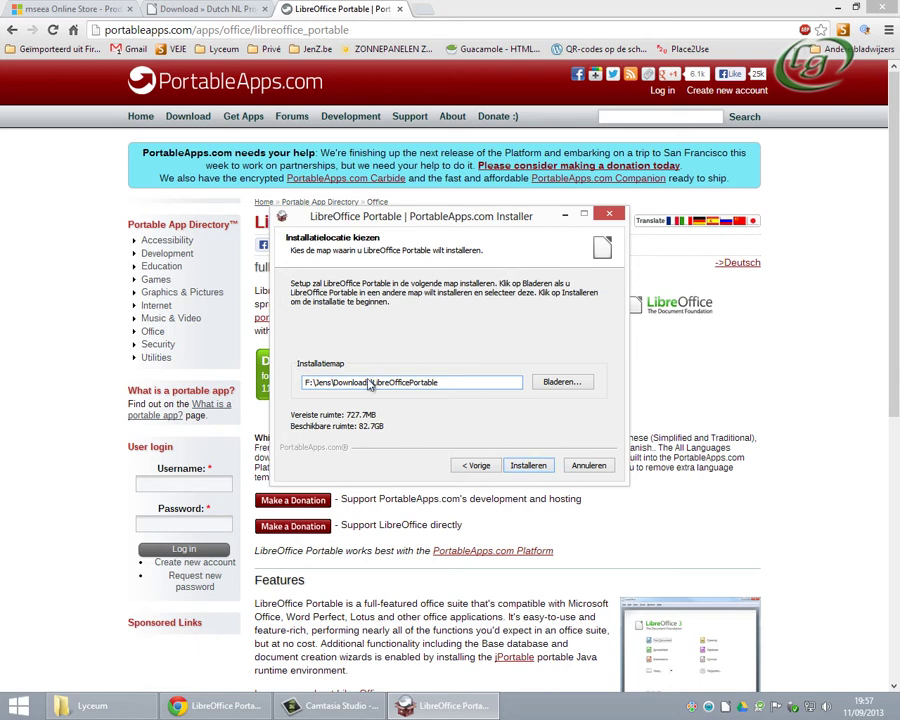
drag(334, 383, 364, 379)
click(555, 382)
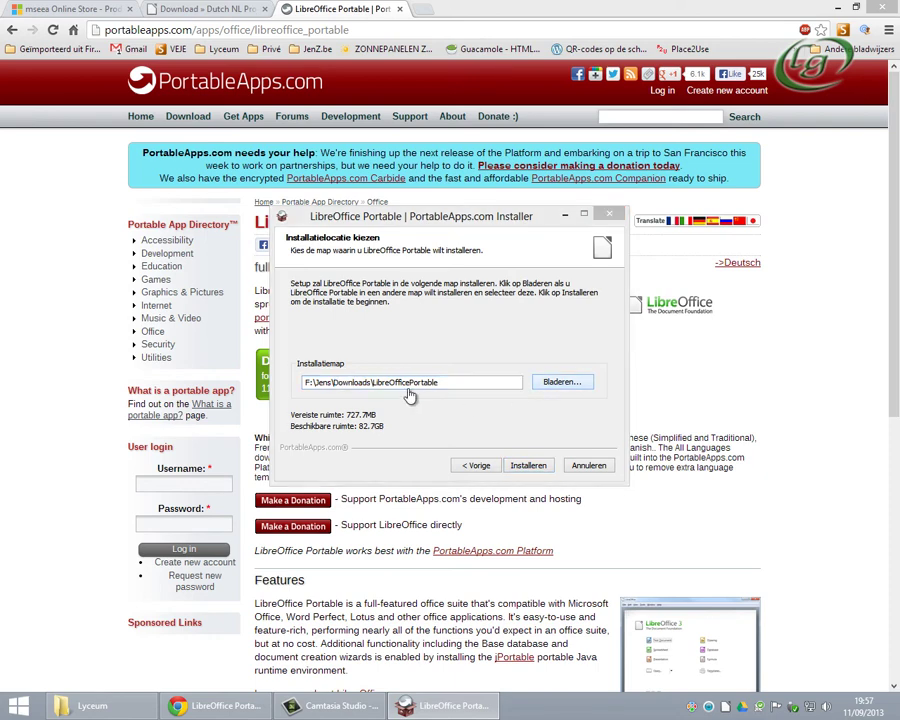
double_click(392, 360)
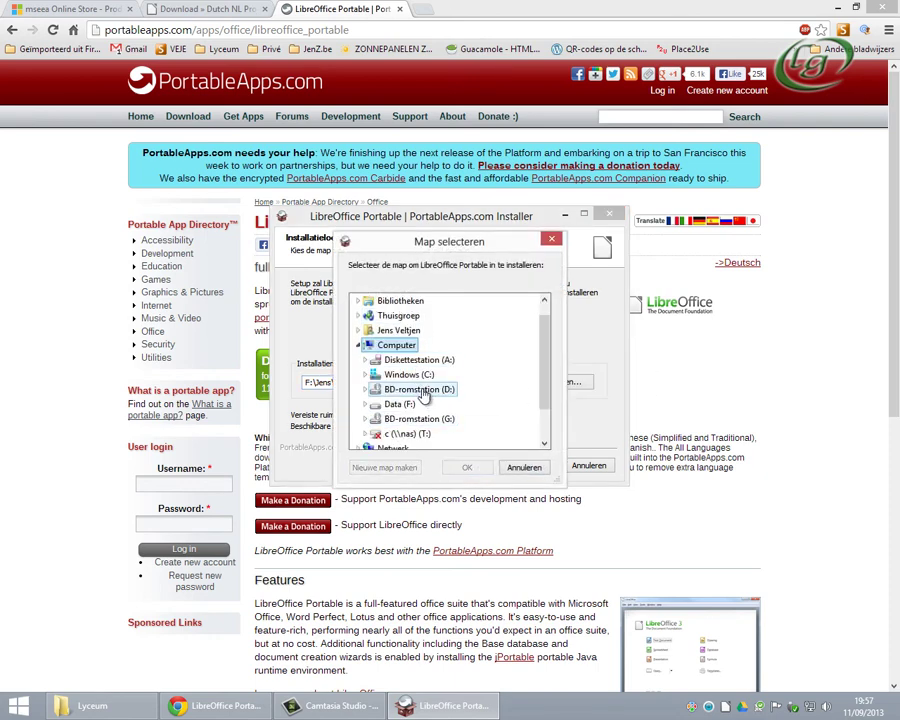
double_click(398, 404)
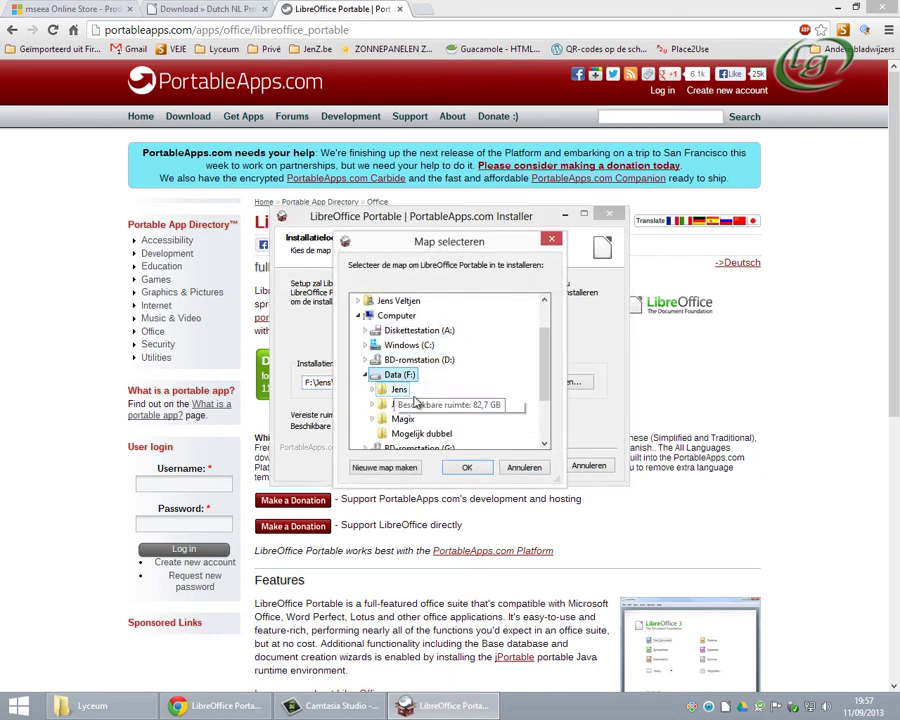
click(403, 468)
text(Dra)
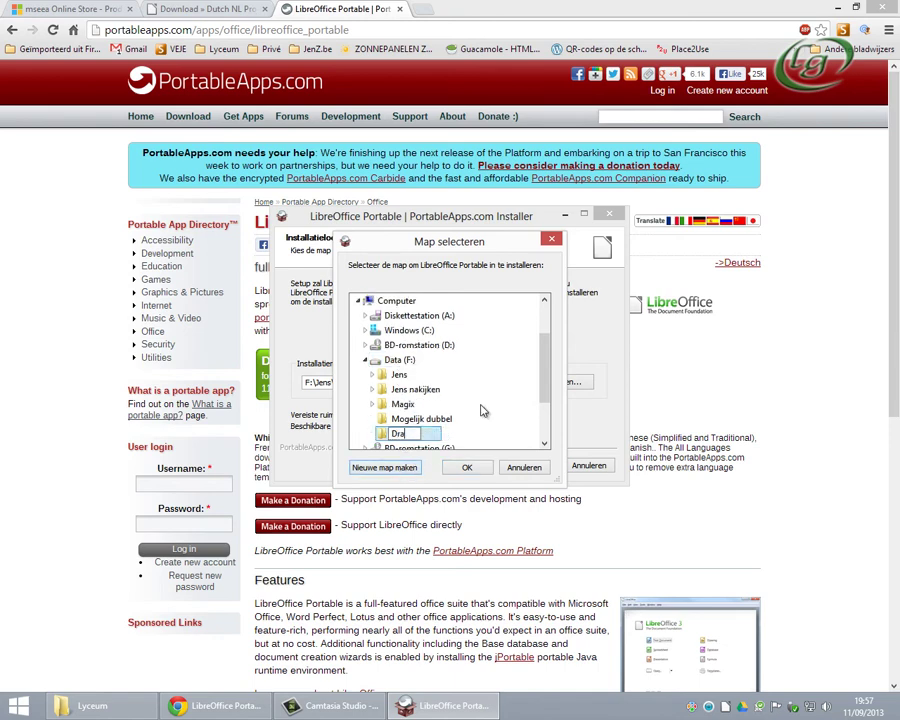
text(agbareApps)
key(Return)
click(466, 467)
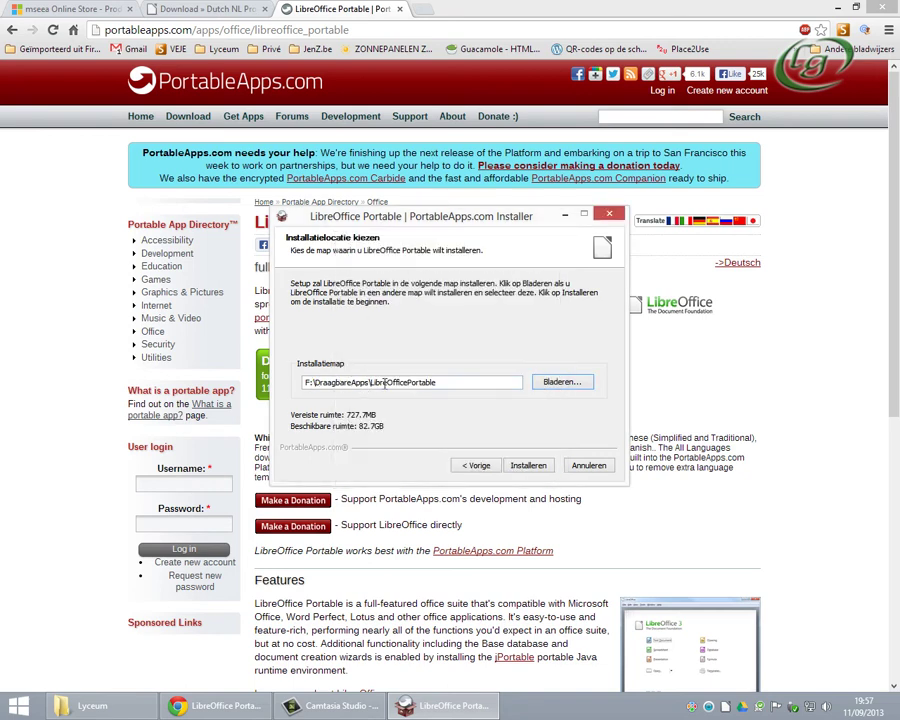
click(533, 467)
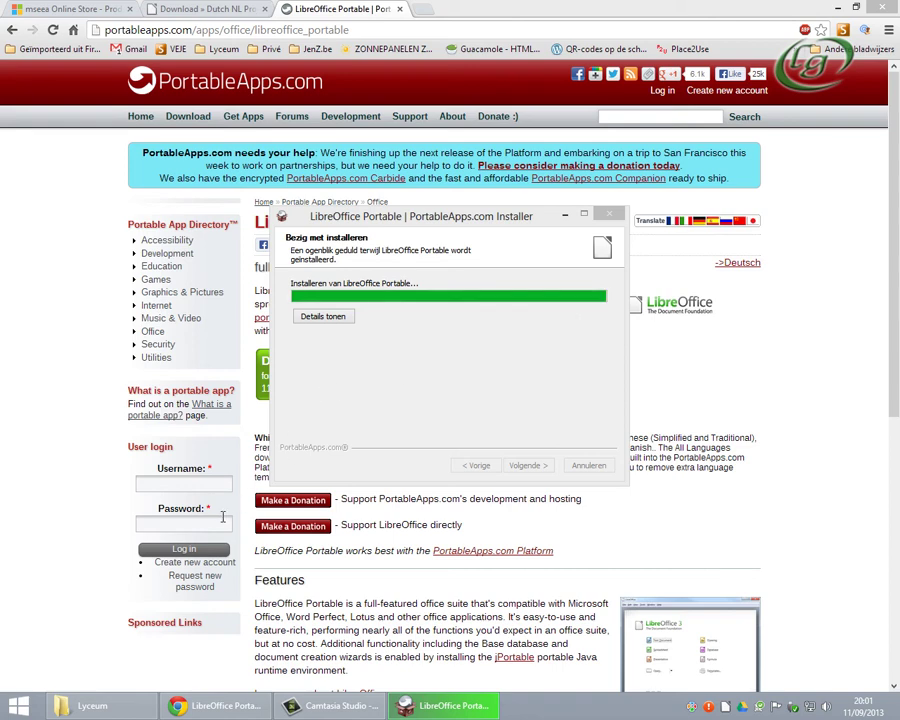
In File Explorer, open F:\DraagbareApps\LibreOfficePortable and examine the installed files, moving the installer window aside.
click(90, 705)
click(40, 463)
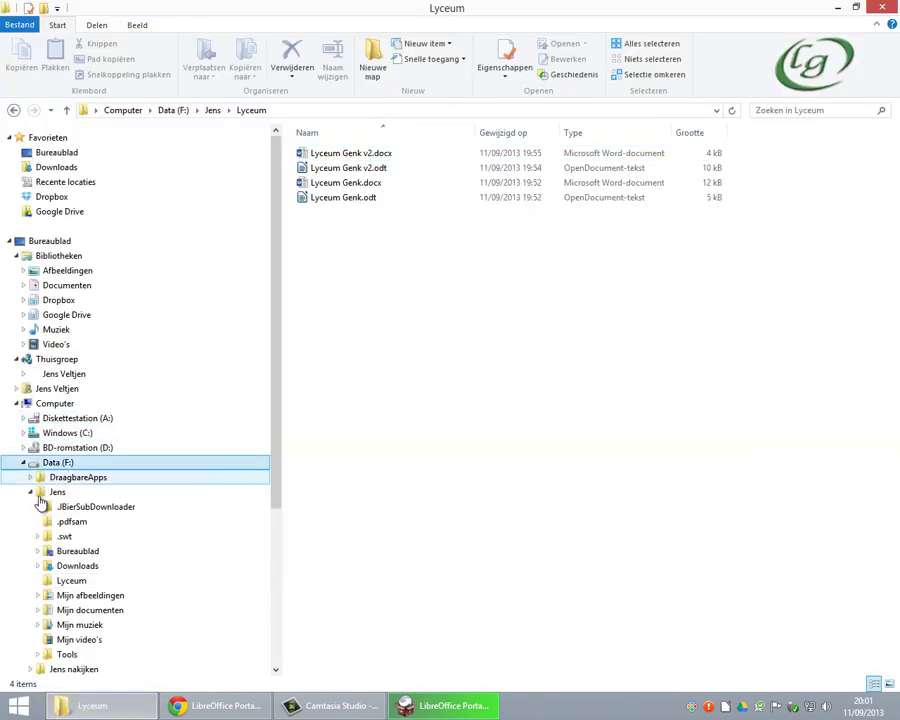
click(30, 492)
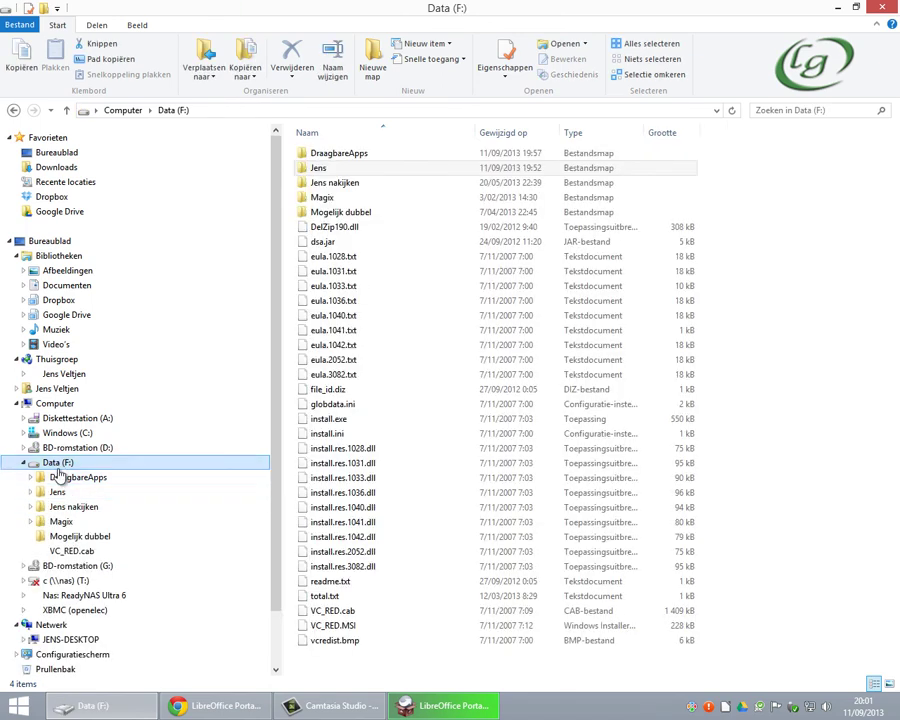
click(70, 478)
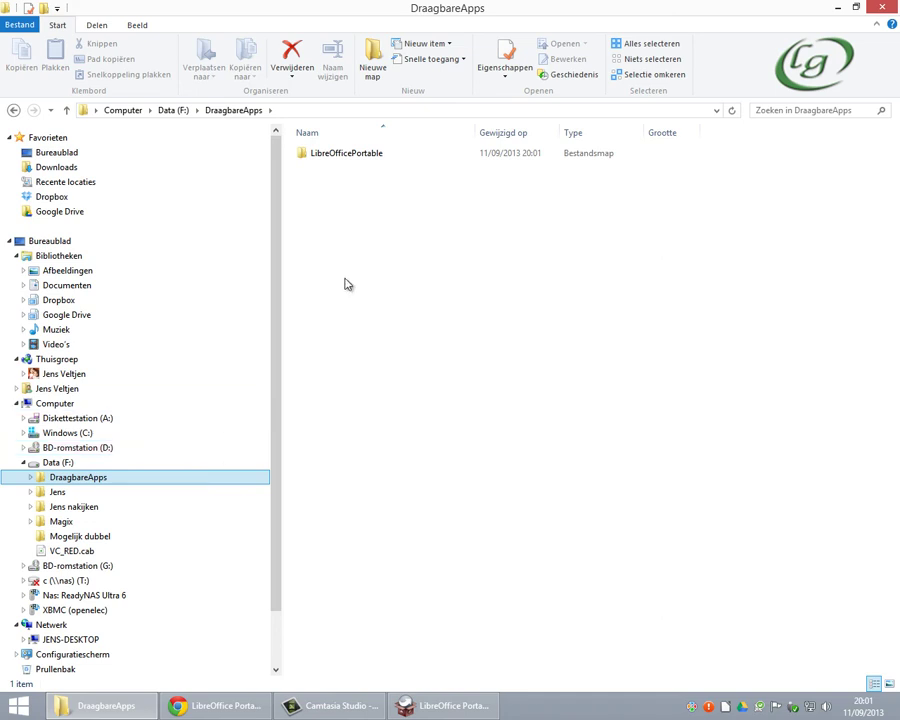
click(352, 157)
double_click(352, 157)
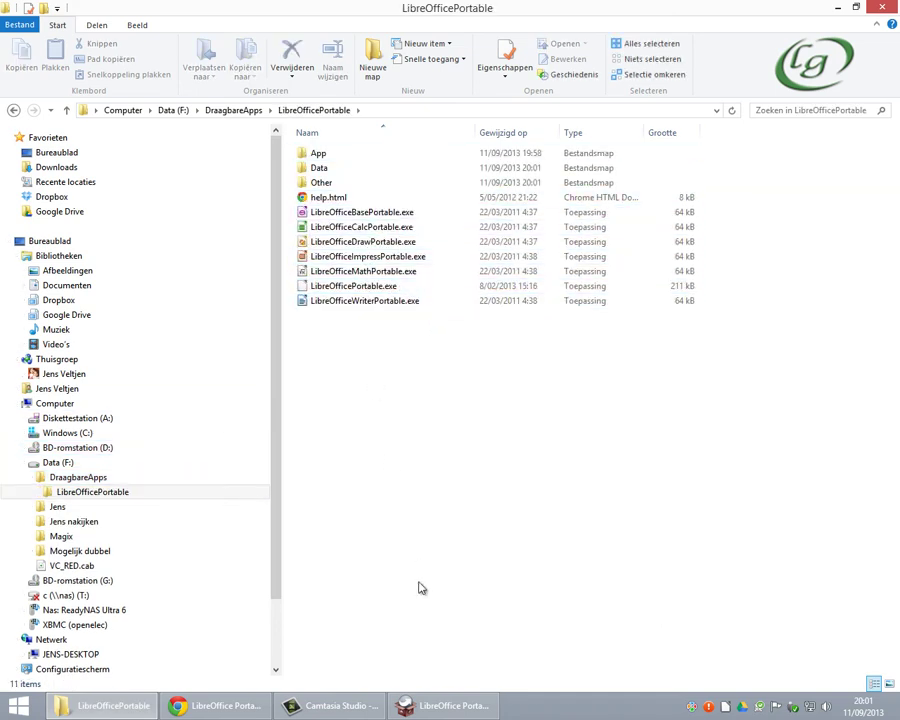
click(455, 706)
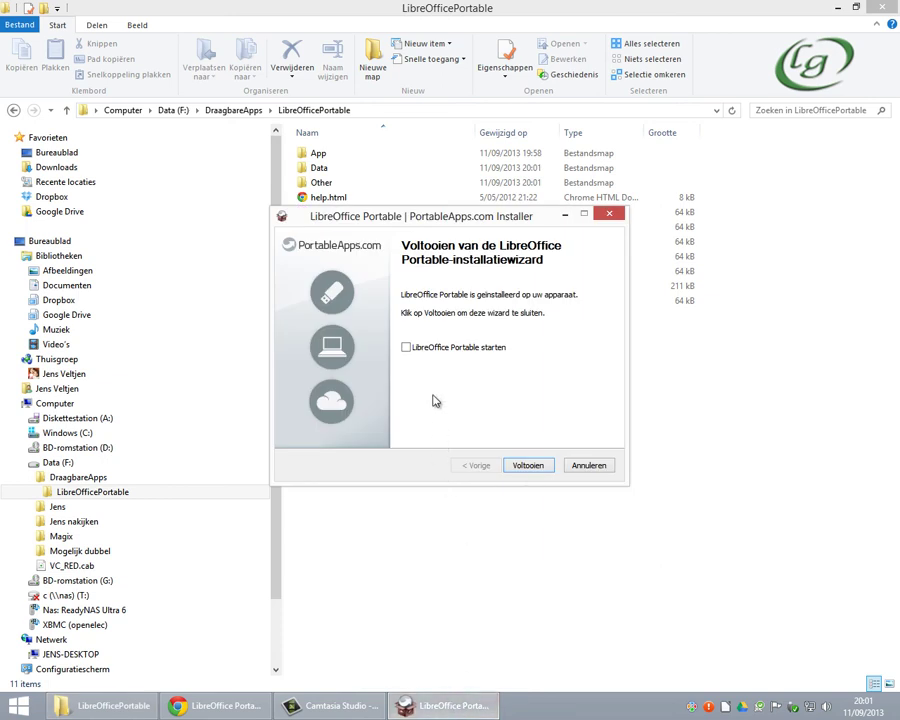
drag(467, 222, 592, 355)
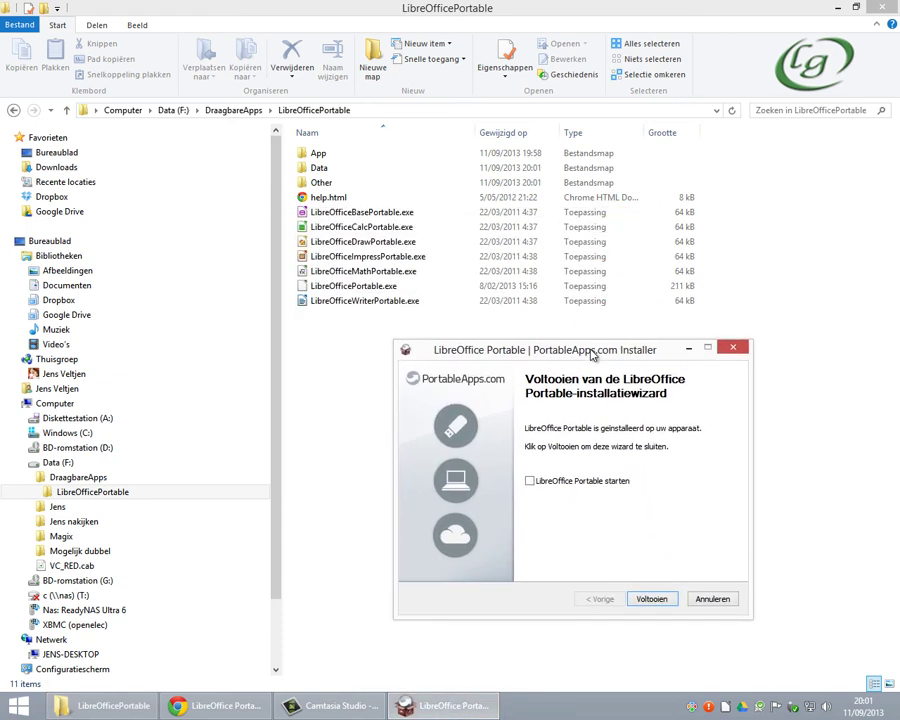
drag(348, 341, 265, 140)
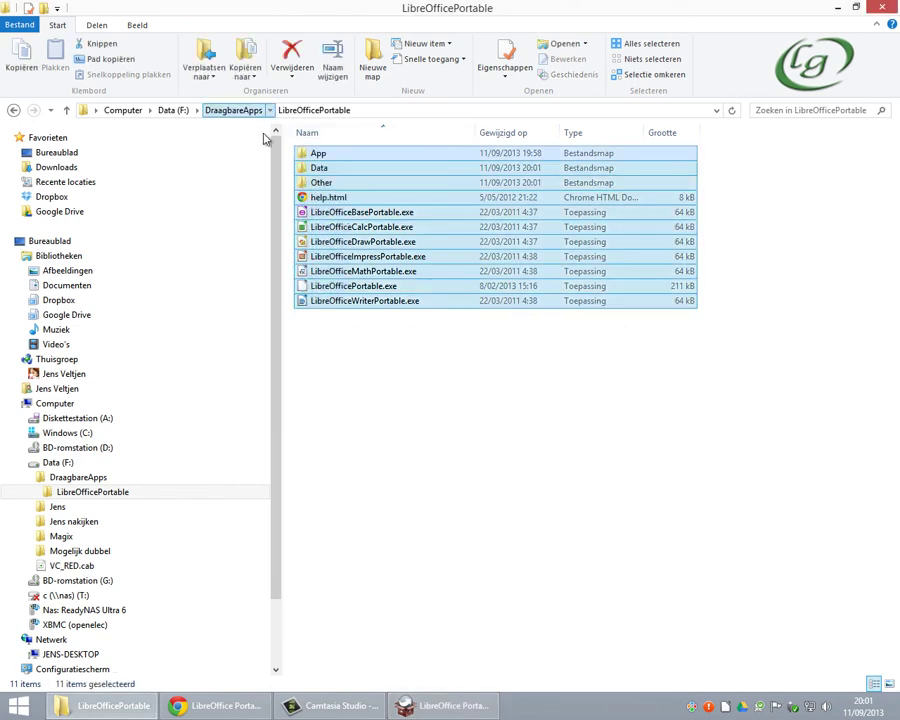
Return to the DraagbareApps folder and view the destinations to which the LibreOfficePortable folder can be copied.
click(233, 110)
click(330, 153)
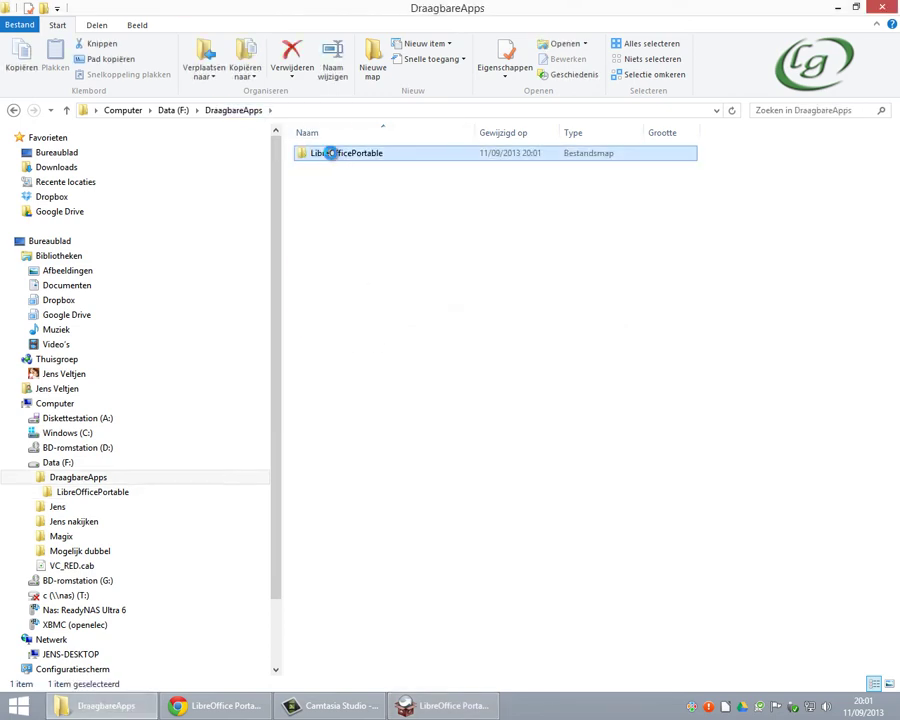
right_click(330, 153)
mouse_move(441, 582)
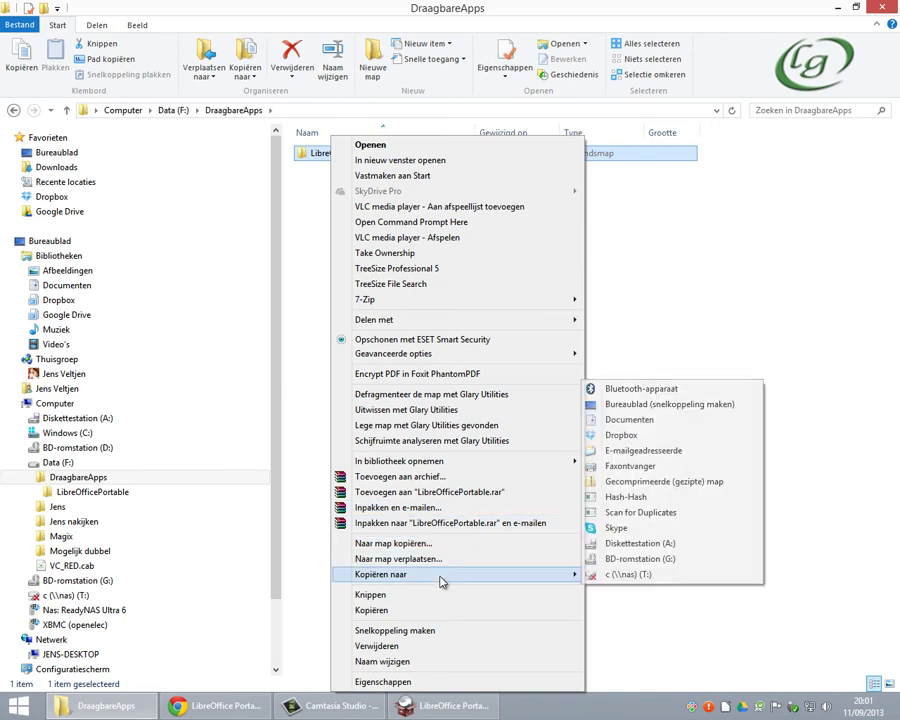
click(622, 546)
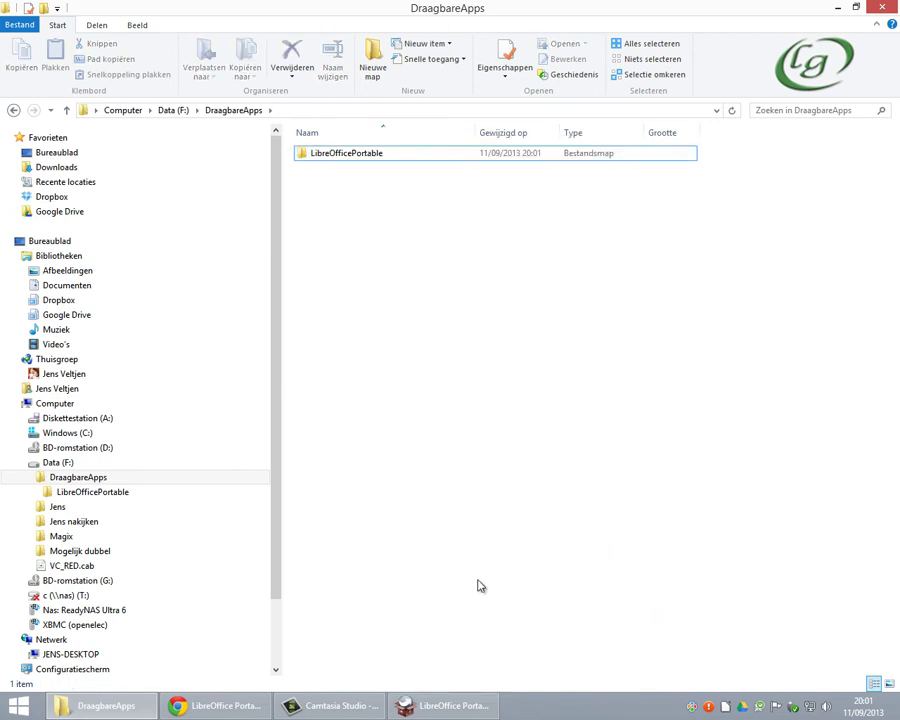
Finish the installer with the option to start LibreOffice Portable enabled, and dismiss the launcher message.
click(460, 705)
click(530, 481)
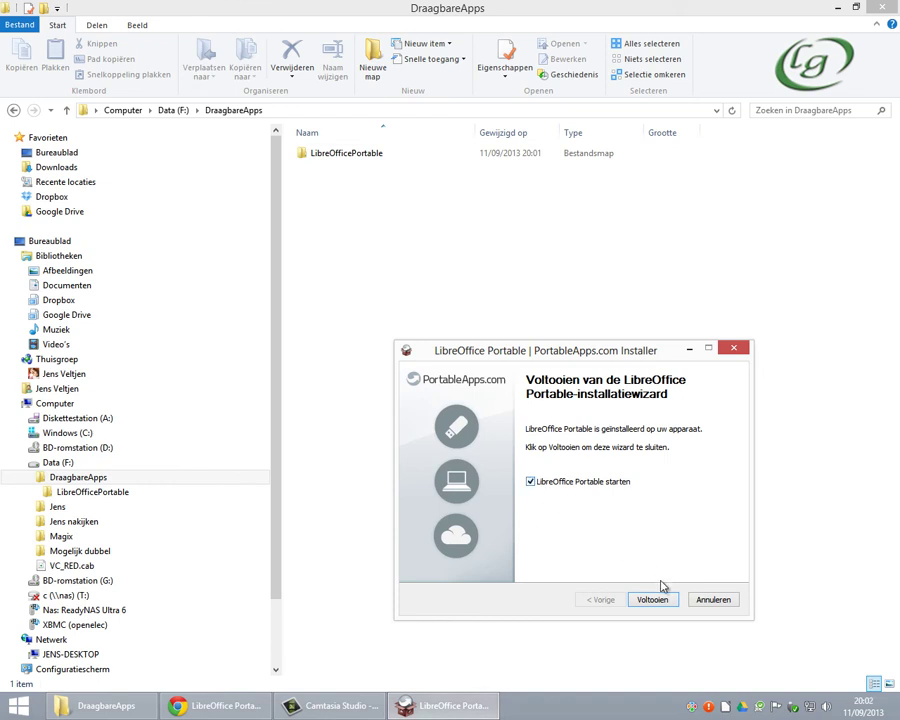
click(668, 599)
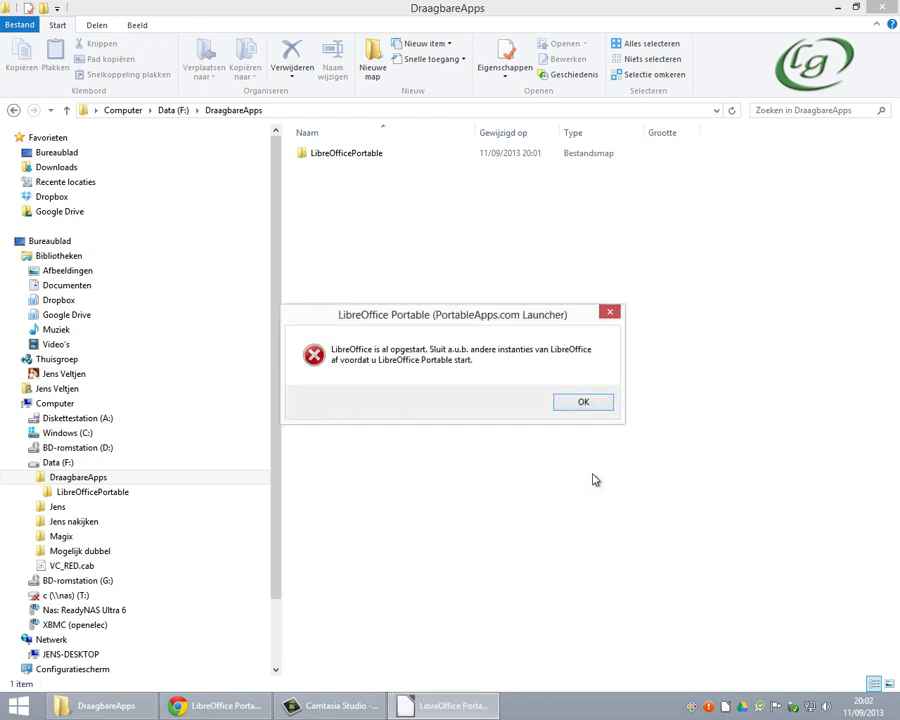
click(592, 402)
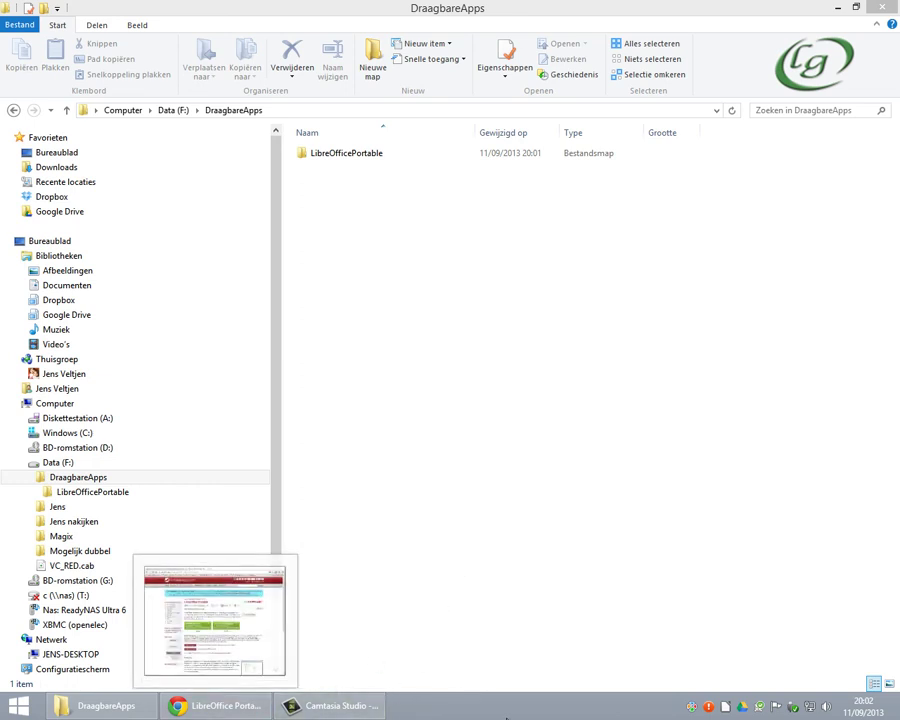
Quit the LibreOffice instance still running in the background.
right_click(523, 706)
click(732, 708)
right_click(732, 708)
click(790, 696)
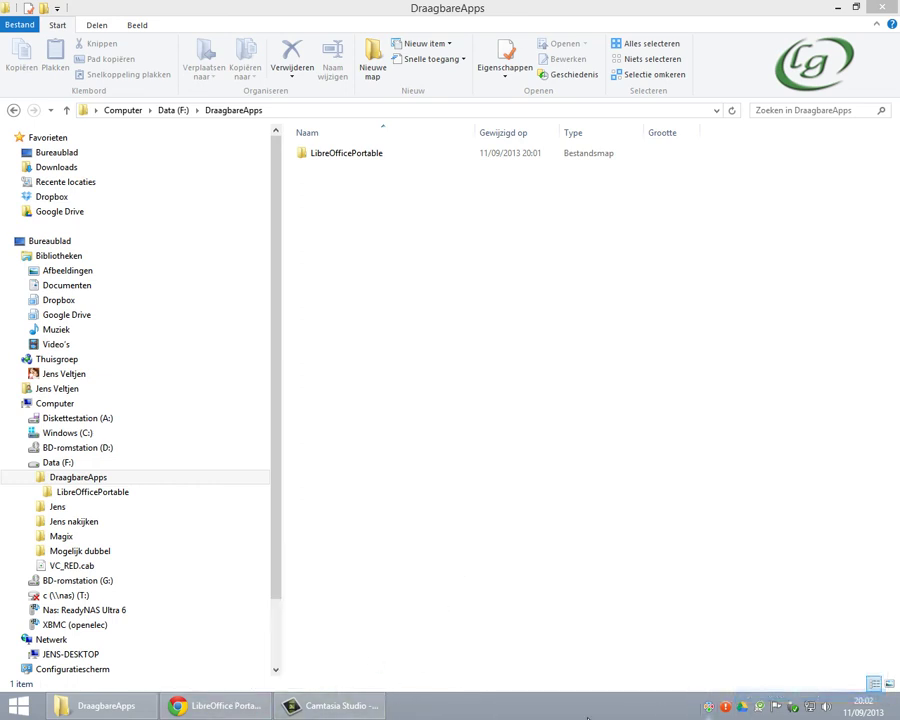
Check Task Manager's processes, sorted by name, for any remaining LibreOffice process, and close Task Manager.
right_click(590, 706)
click(617, 672)
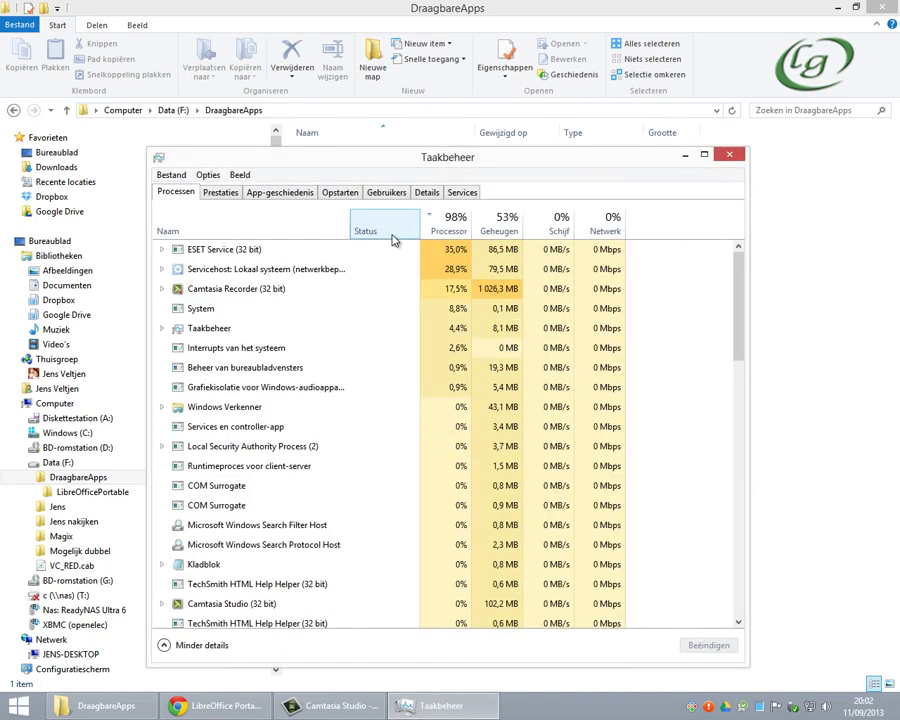
click(250, 226)
scroll(243, 488, down, 2)
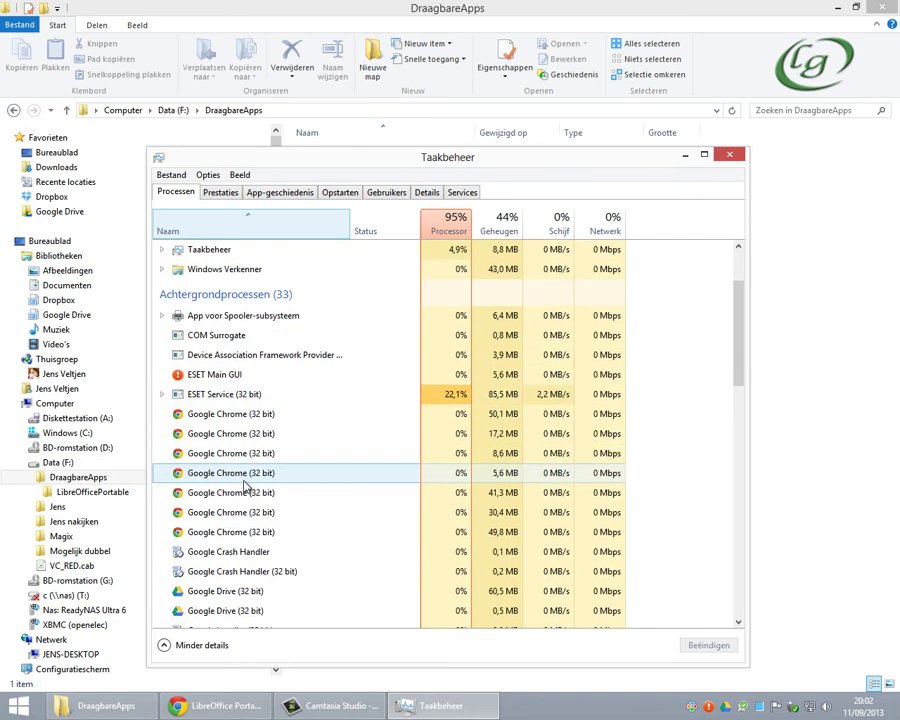
scroll(243, 485, down, 6)
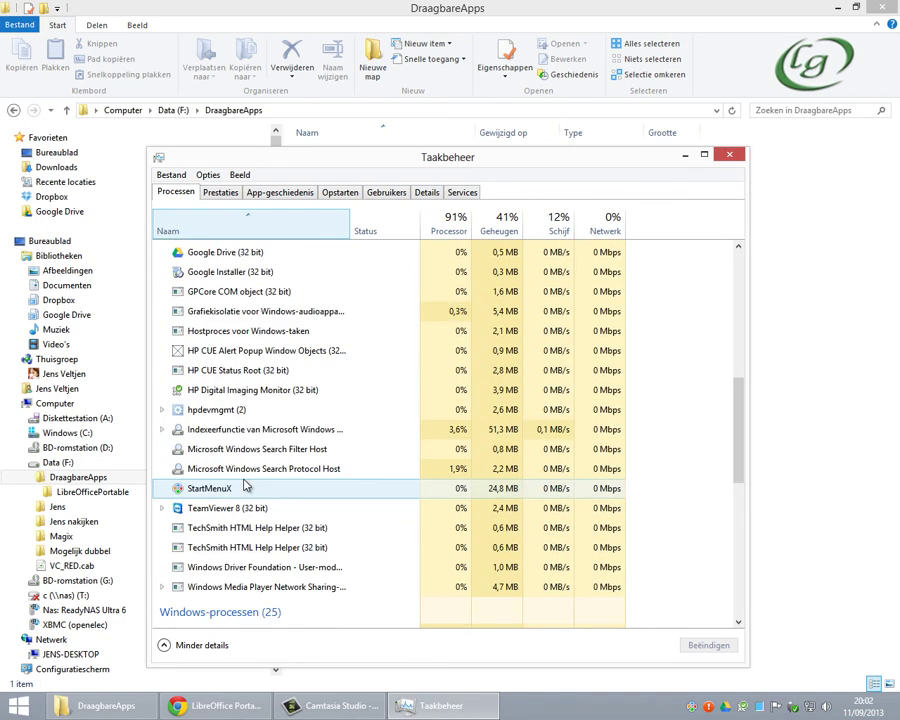
click(730, 154)
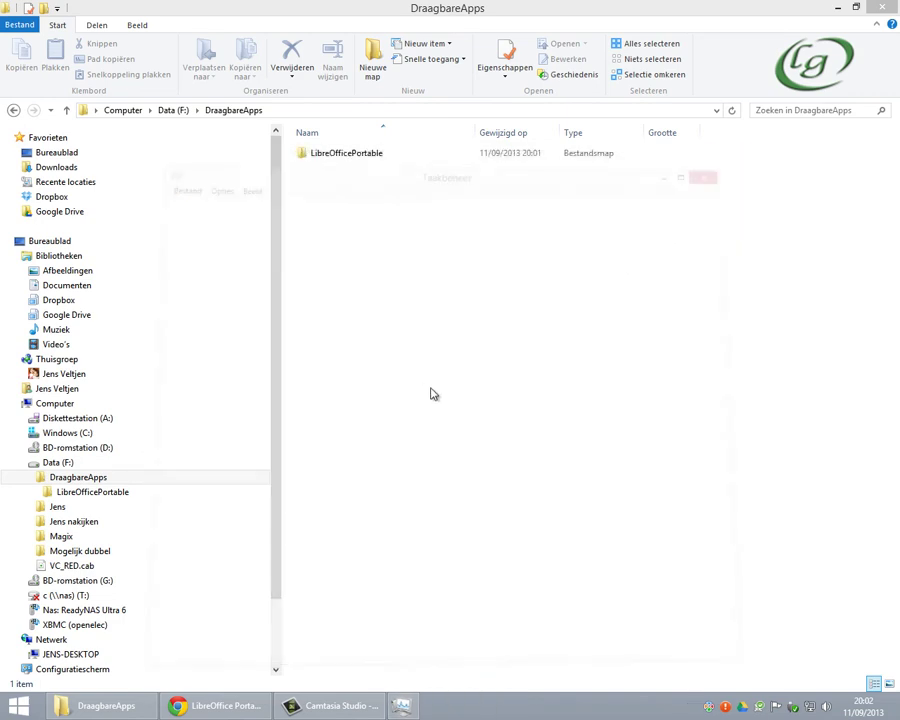
Launch LibreOfficePortable.exe from the LibreOfficePortable folder, minimize the Explorer and Chrome windows, and maximize the LibreOffice start window.
double_click(338, 156)
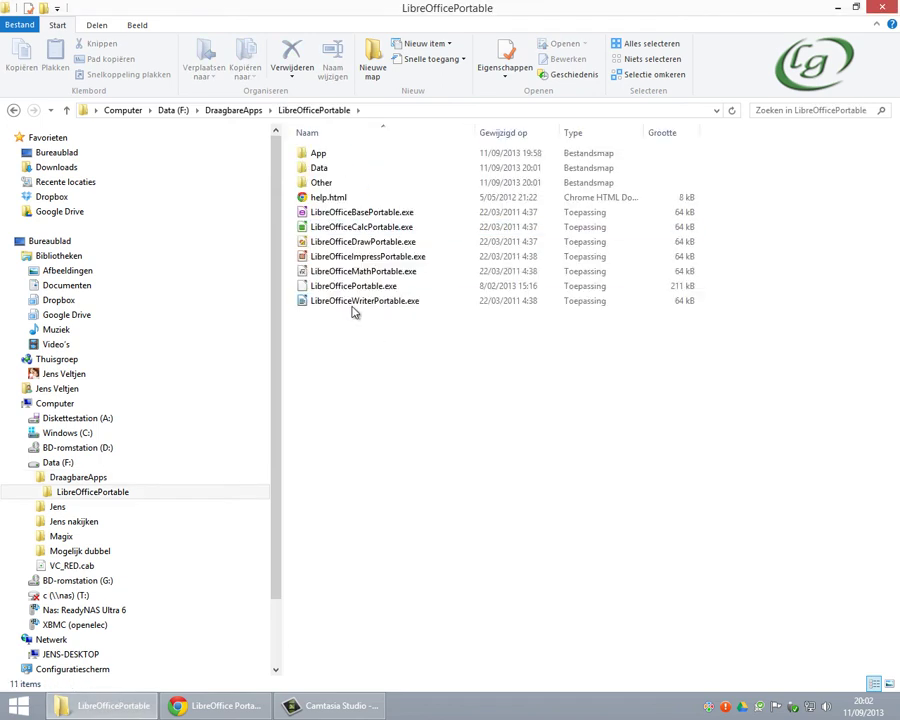
double_click(335, 286)
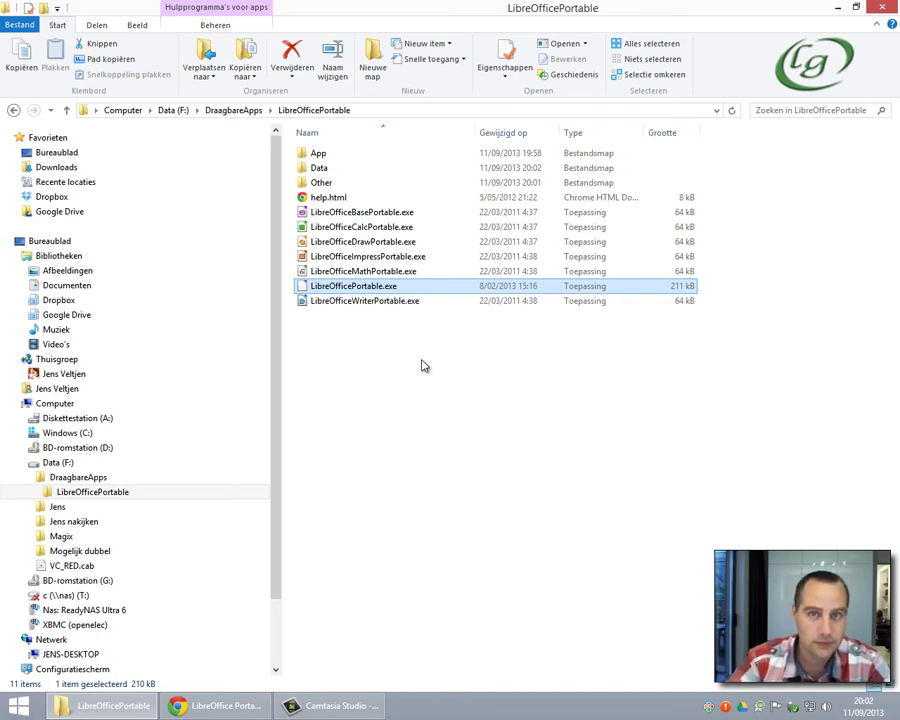
click(839, 8)
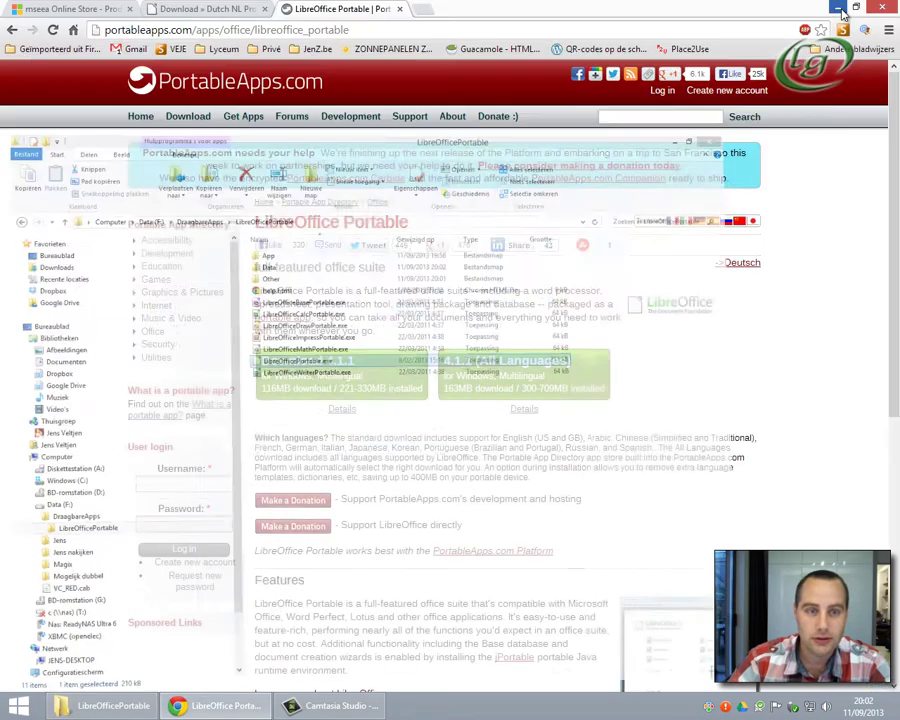
click(839, 8)
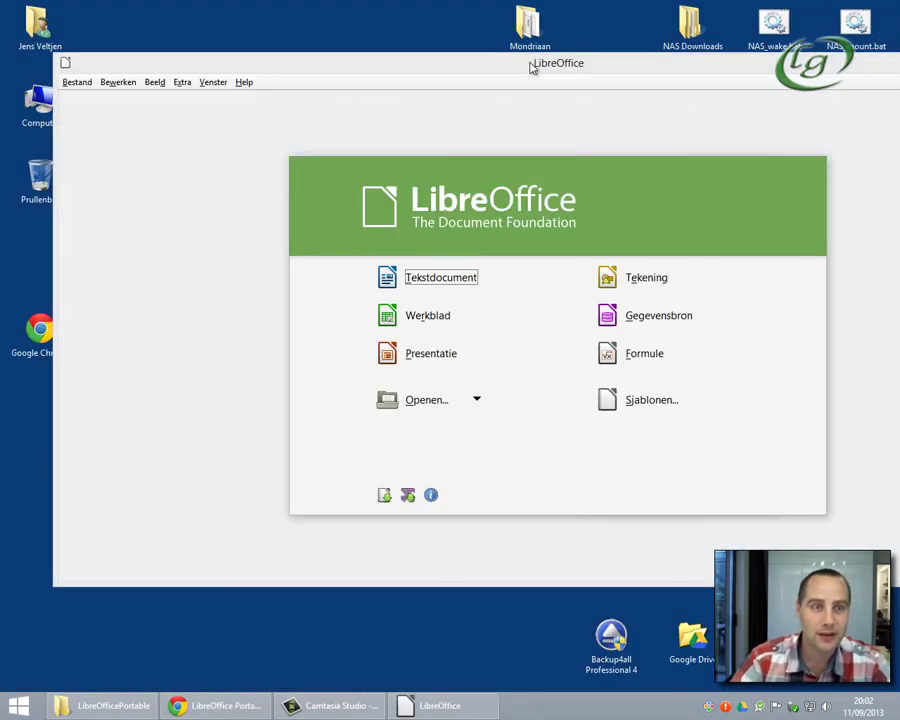
double_click(532, 67)
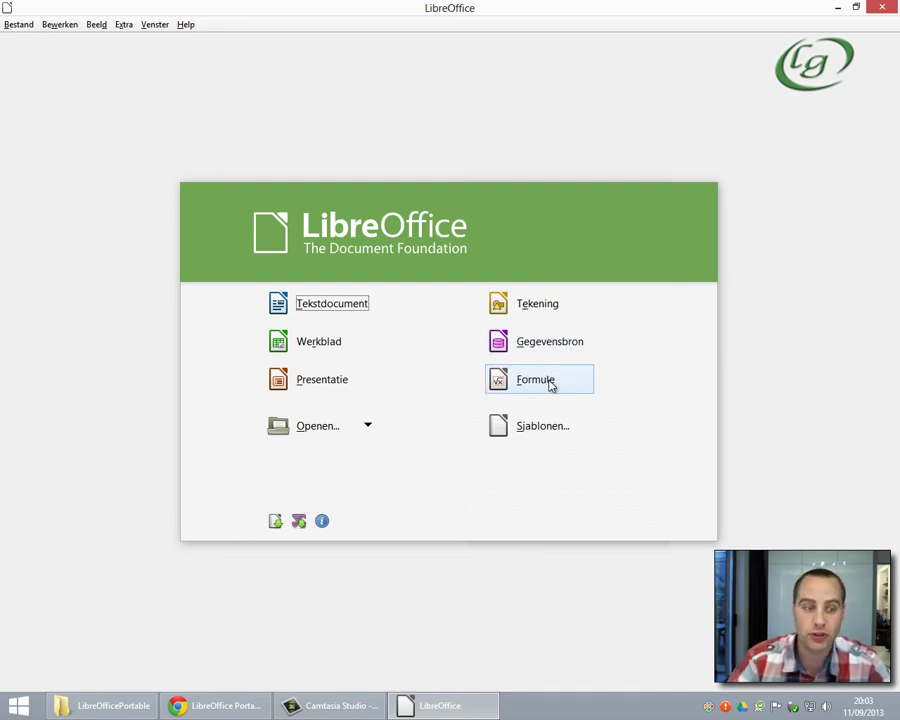
Create a new text document, check the version in the LibreOffice program information, and close that dialog.
click(332, 306)
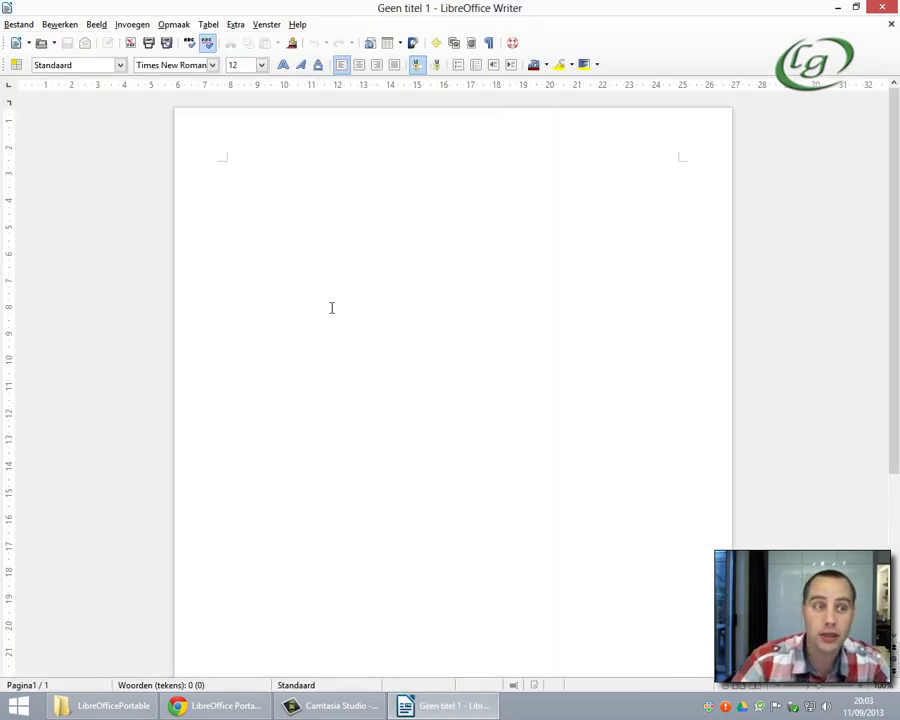
click(297, 24)
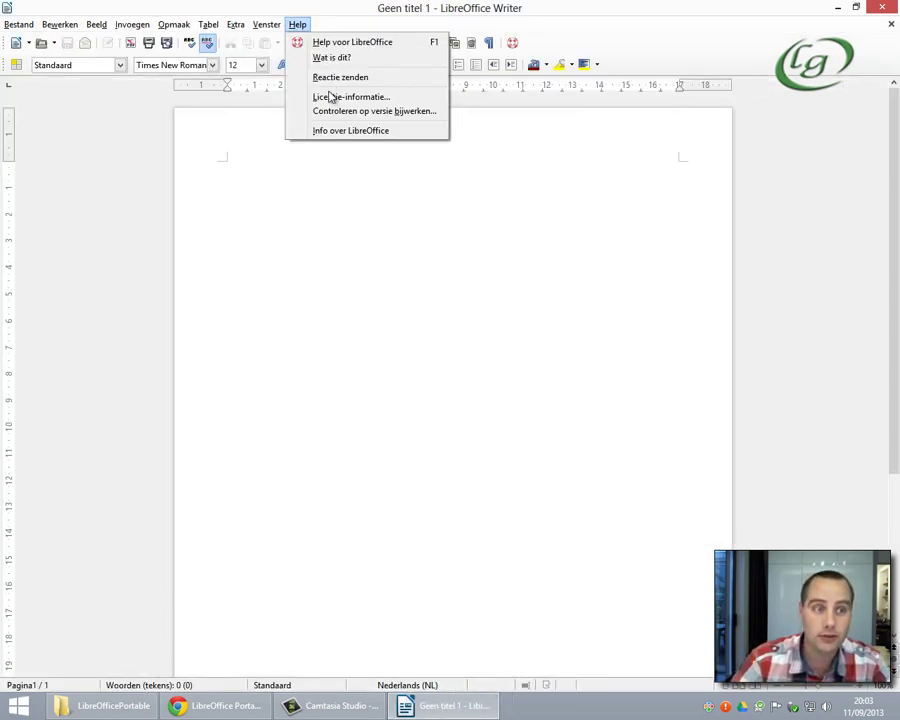
click(337, 132)
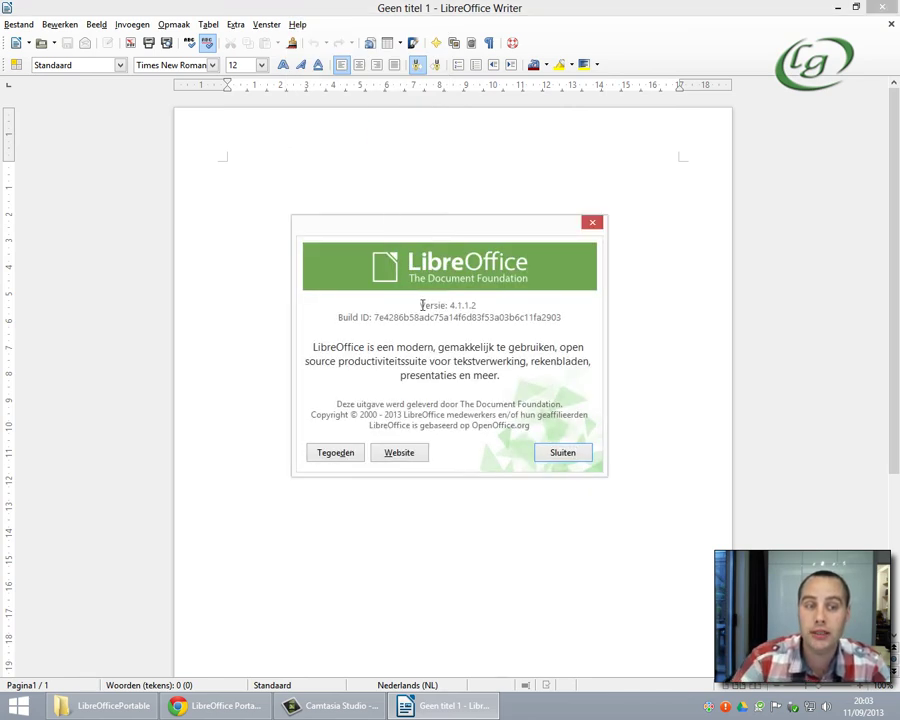
drag(419, 305, 473, 306)
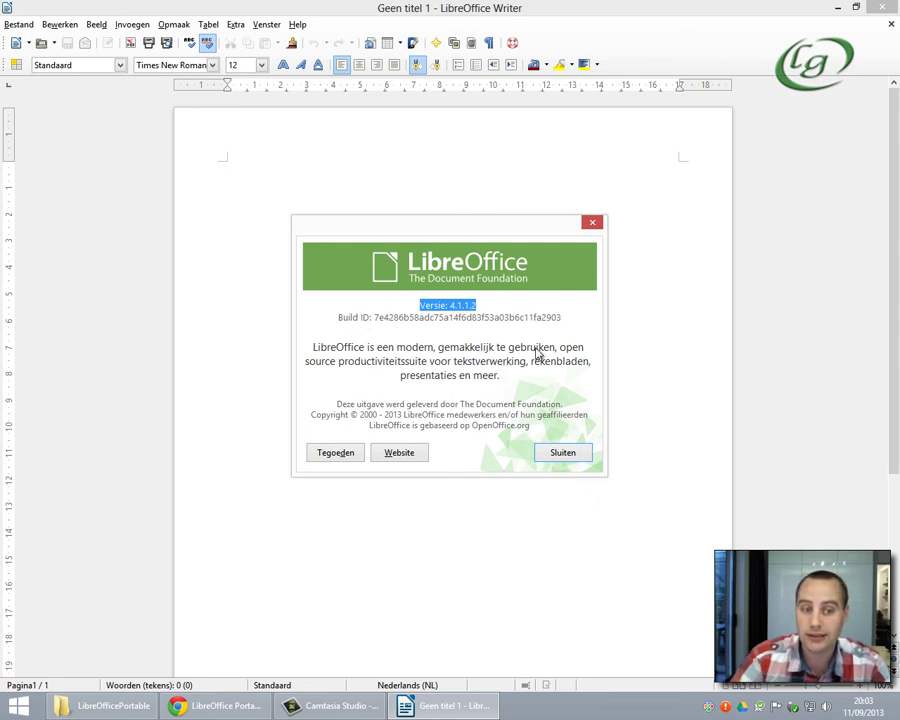
click(563, 452)
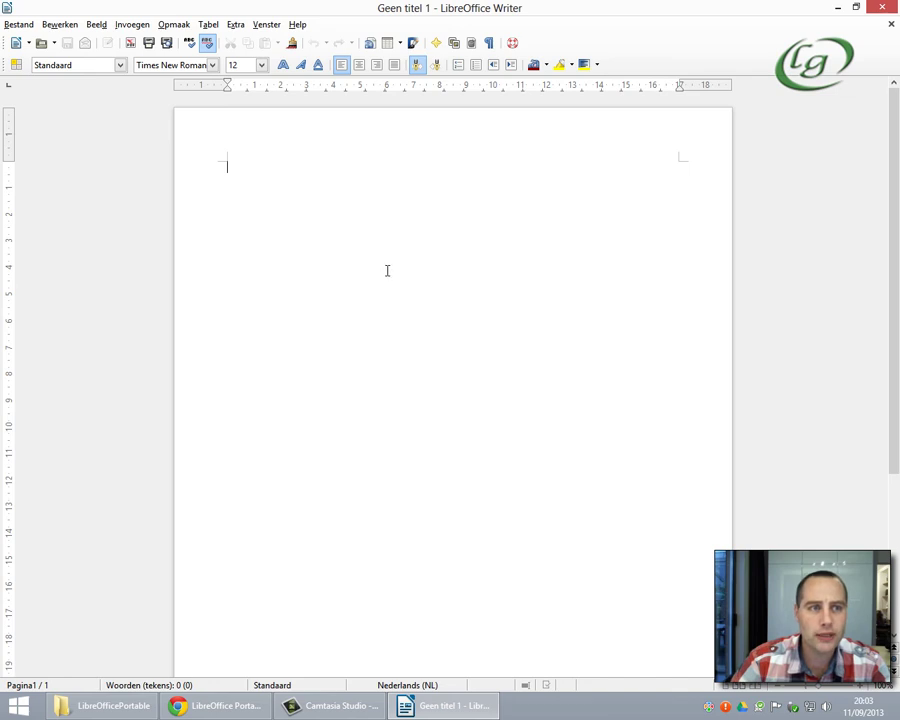
In LibreOffice's online update options, set the check interval to Elke maand and turn off automatic checking for updates.
click(233, 25)
click(282, 334)
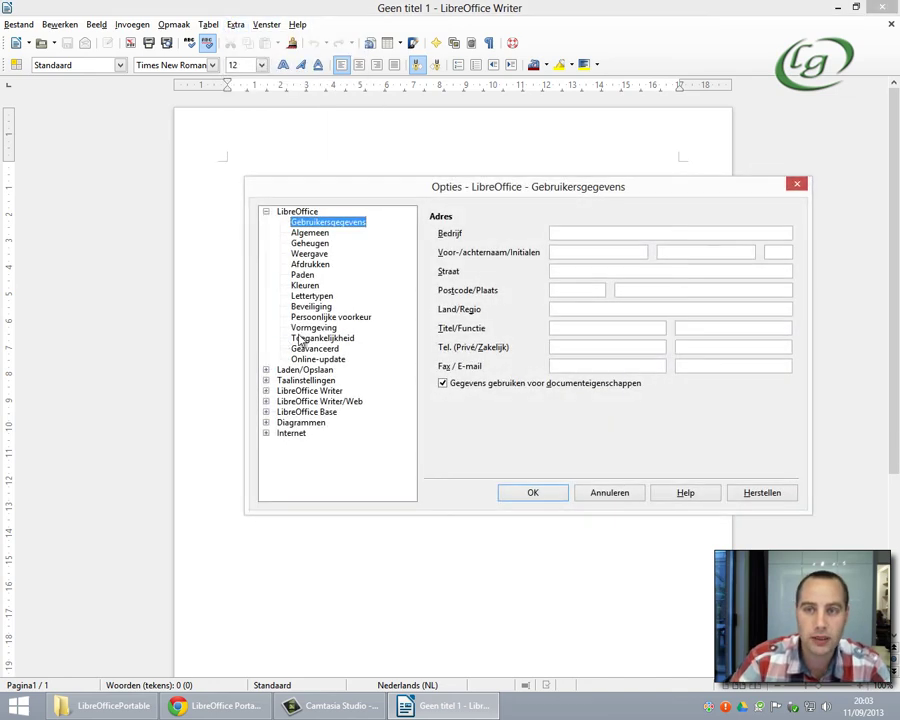
click(320, 361)
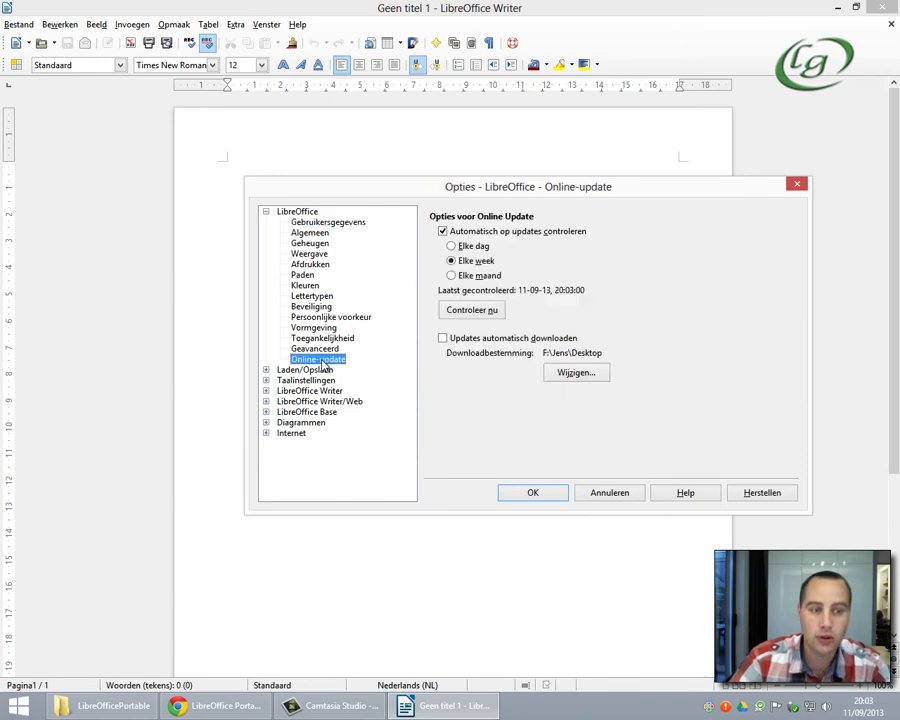
click(443, 232)
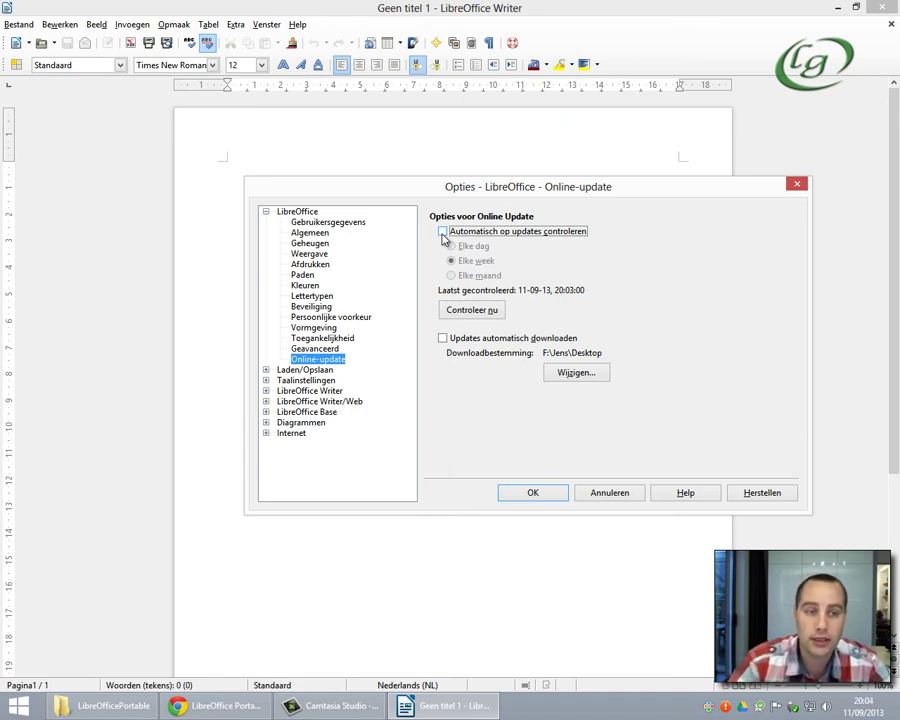
click(443, 232)
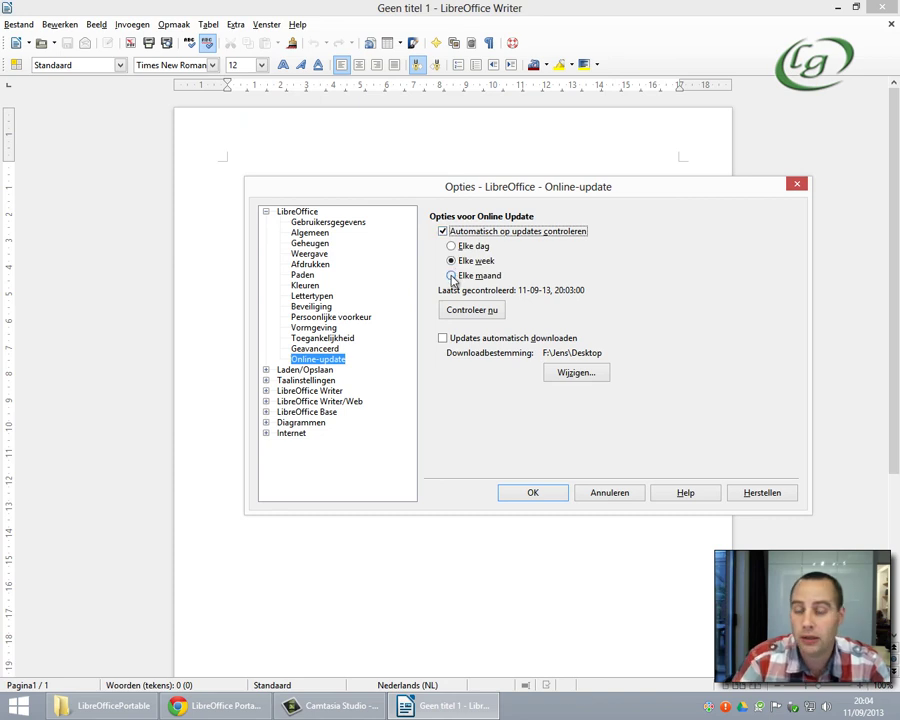
click(451, 276)
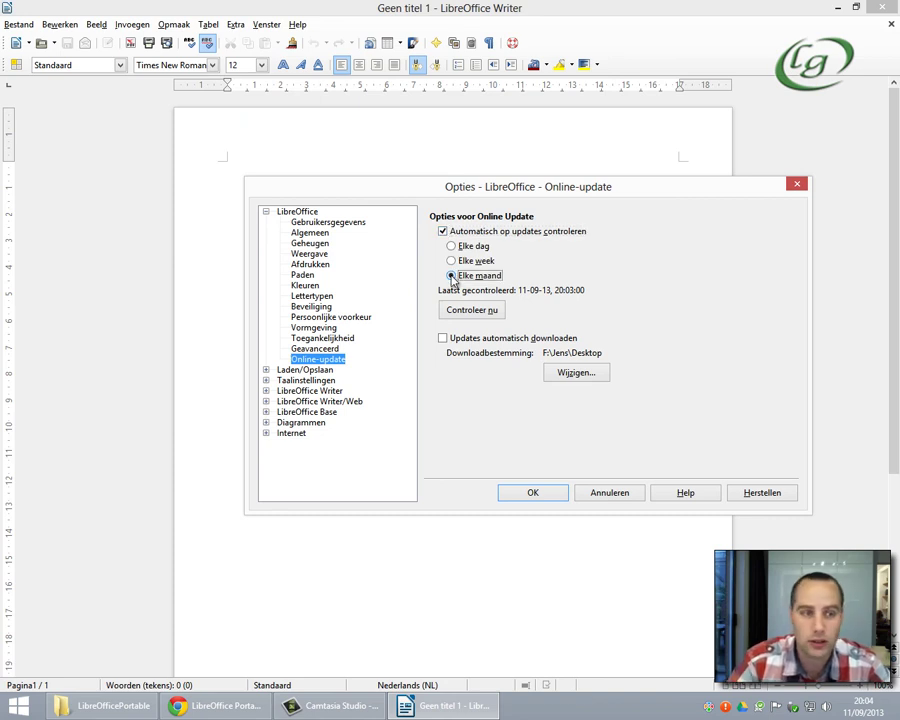
click(442, 232)
Review the Talen page under Taalinstellingen, and apply the options.
click(266, 381)
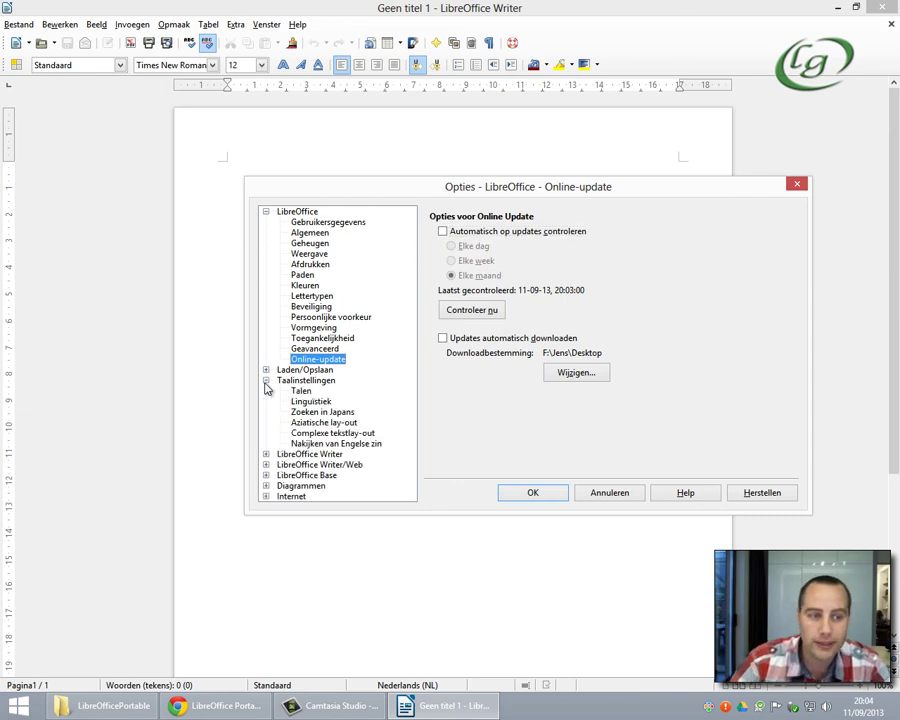
click(300, 391)
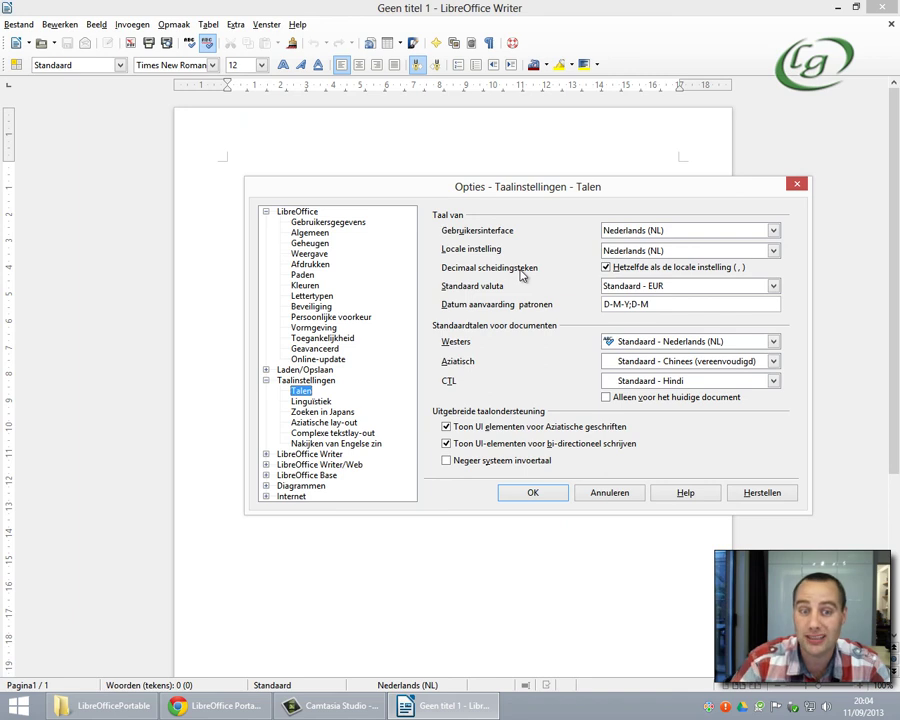
click(551, 492)
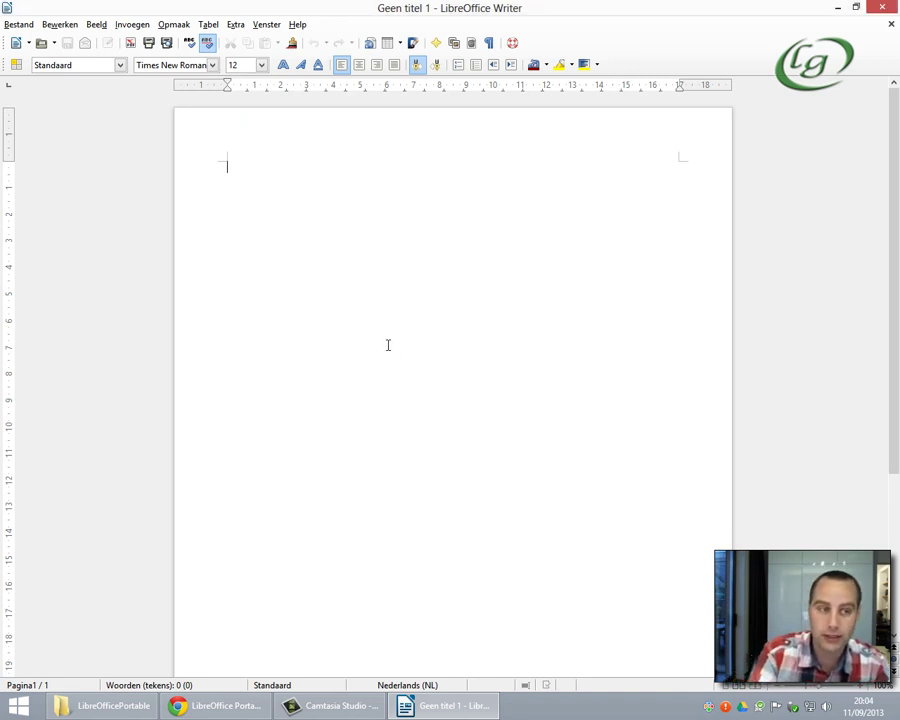
Enter the word "Lyceum" at the start of the blank text document.
text(Lyceum,)
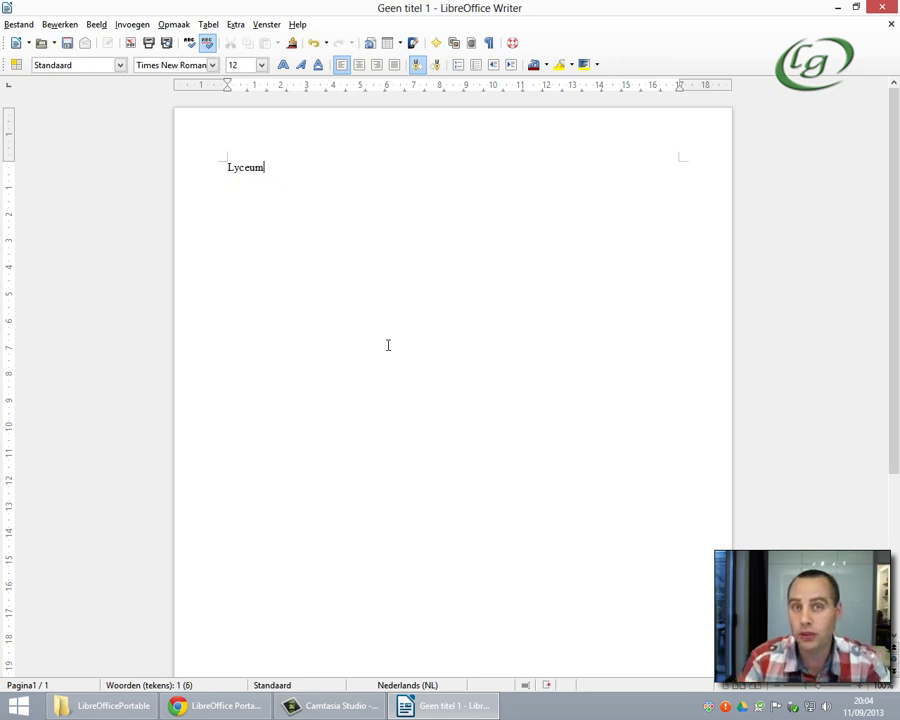